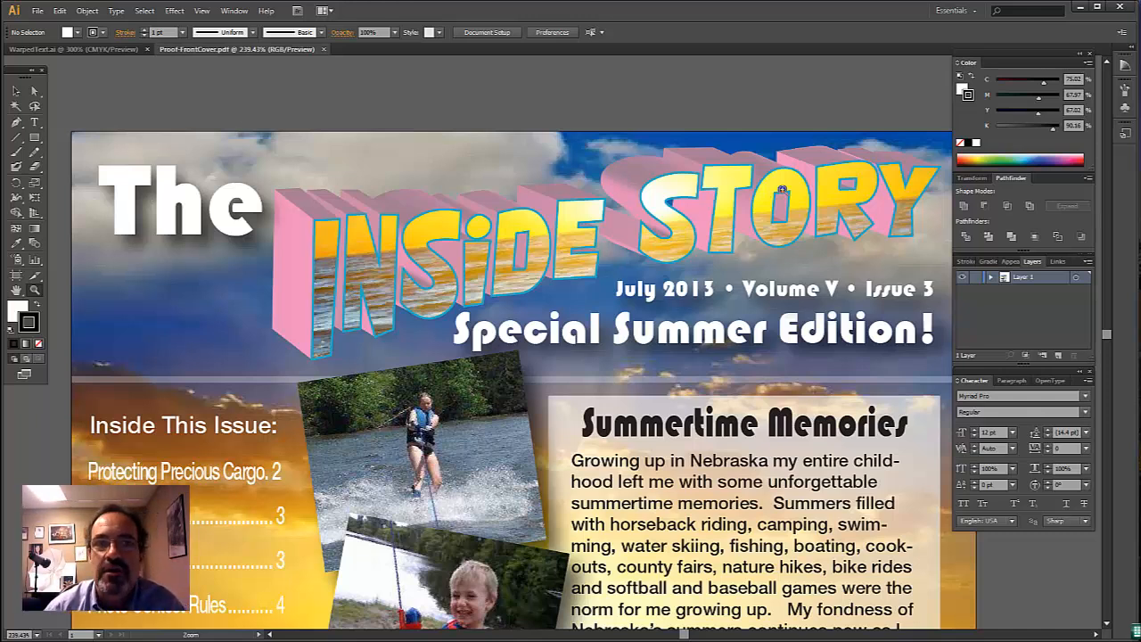
- Close Proof-FrontCover.pdf and create a new document 8 in wide and 4 in high with one artboard
{"action": "left_click", "coordinate": [324, 48]}
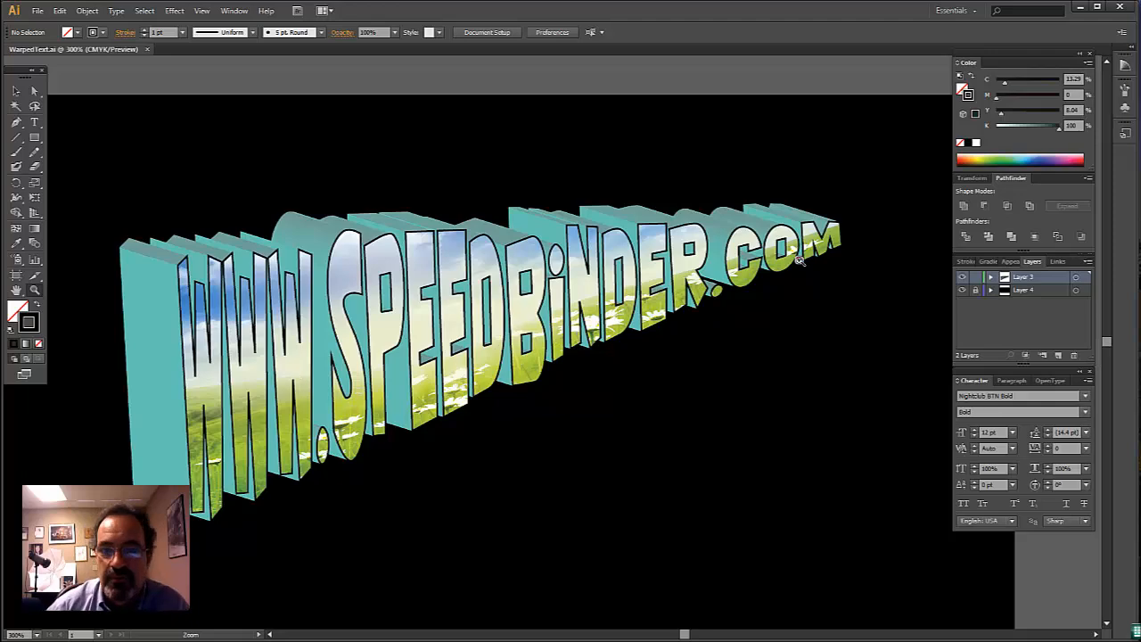
{"action": "left_click", "coordinate": [38, 12]}
{"action": "left_click", "coordinate": [51, 25]}
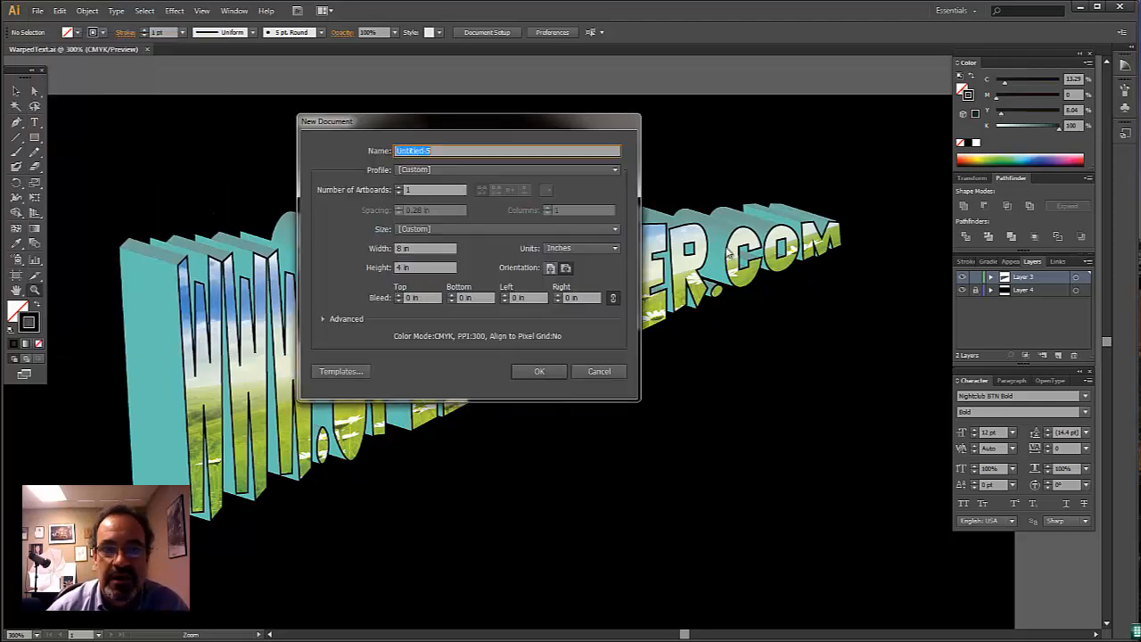
{"action": "left_click", "coordinate": [539, 372]}
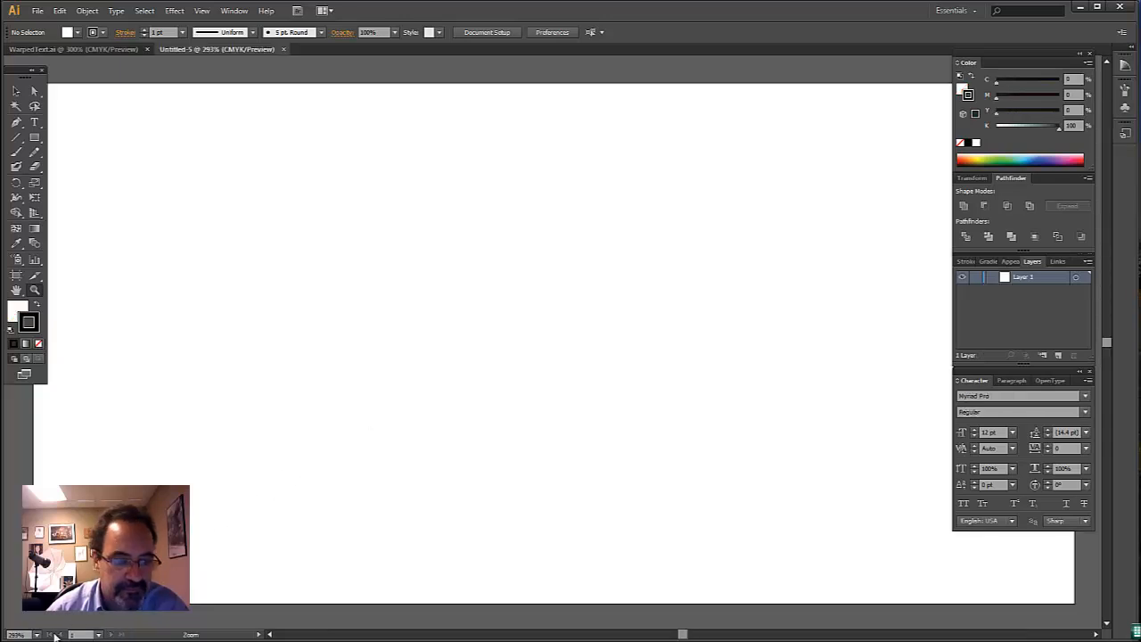
{"action": "left_click", "coordinate": [37, 635]}
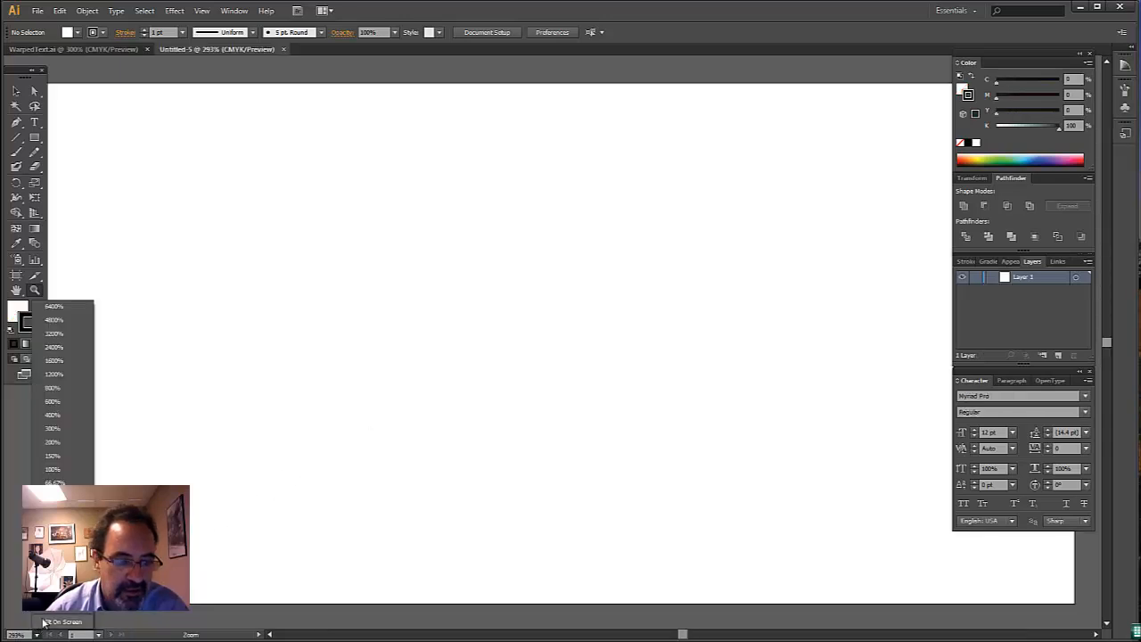
{"action": "left_click", "coordinate": [59, 447]}
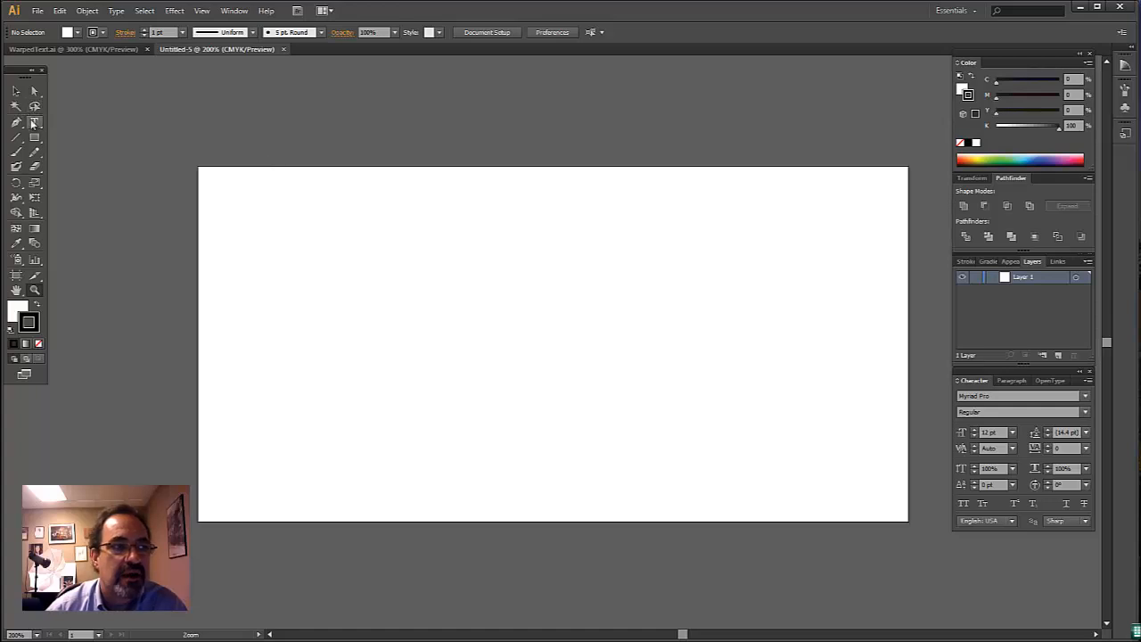
{"action": "left_click", "coordinate": [35, 122]}
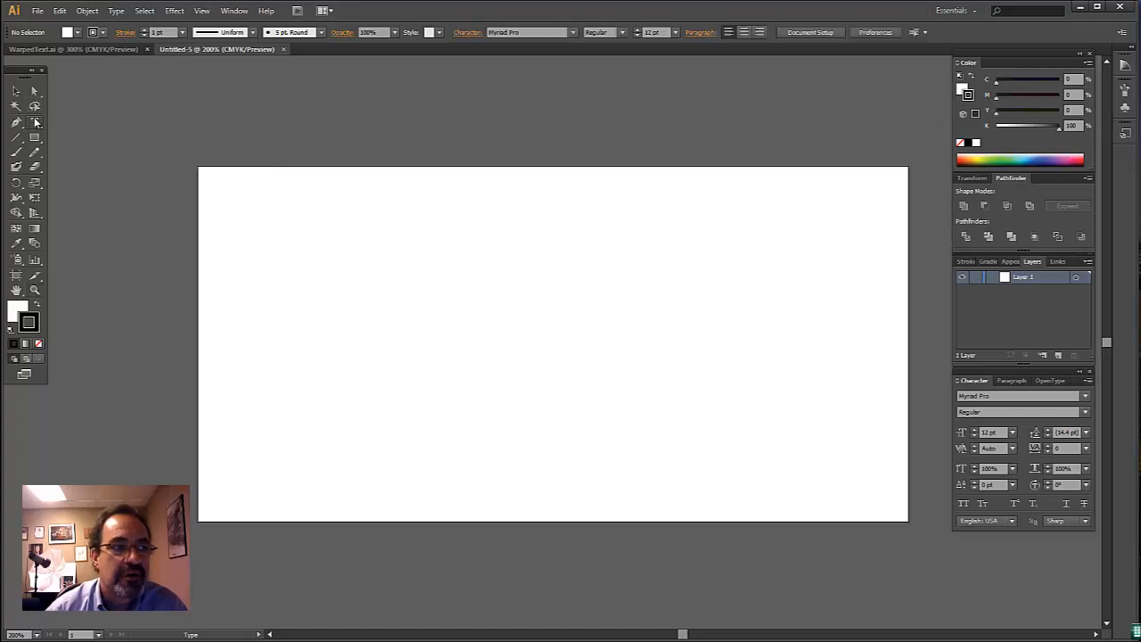
{"action": "left_click", "coordinate": [309, 306]}
{"action": "type", "text": "w"}
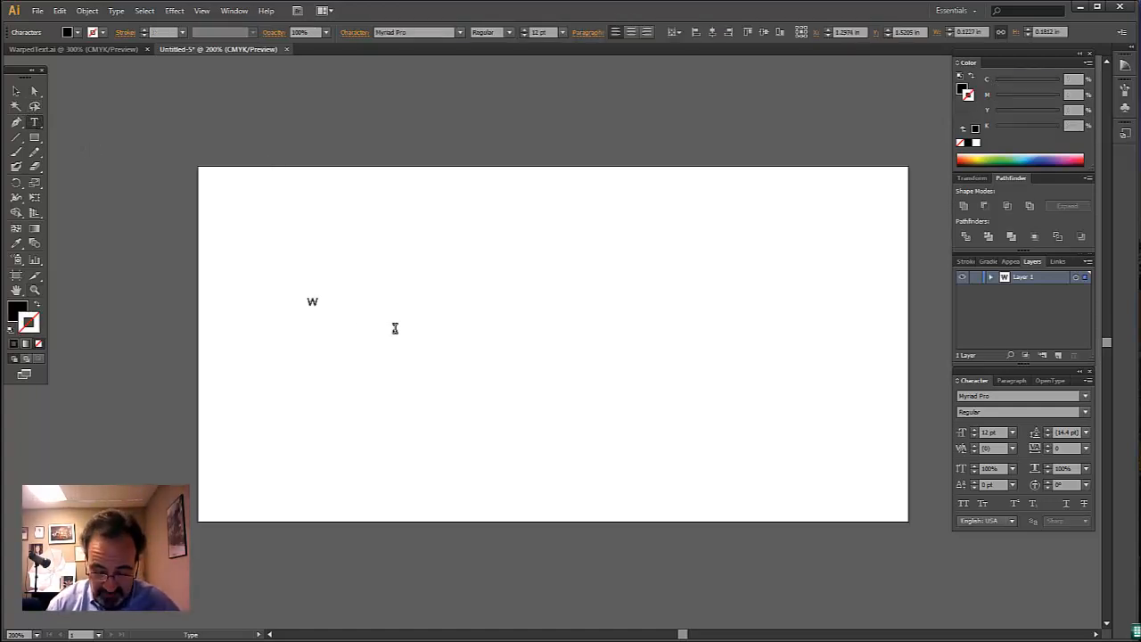
{"action": "type", "text": "ww.S"}
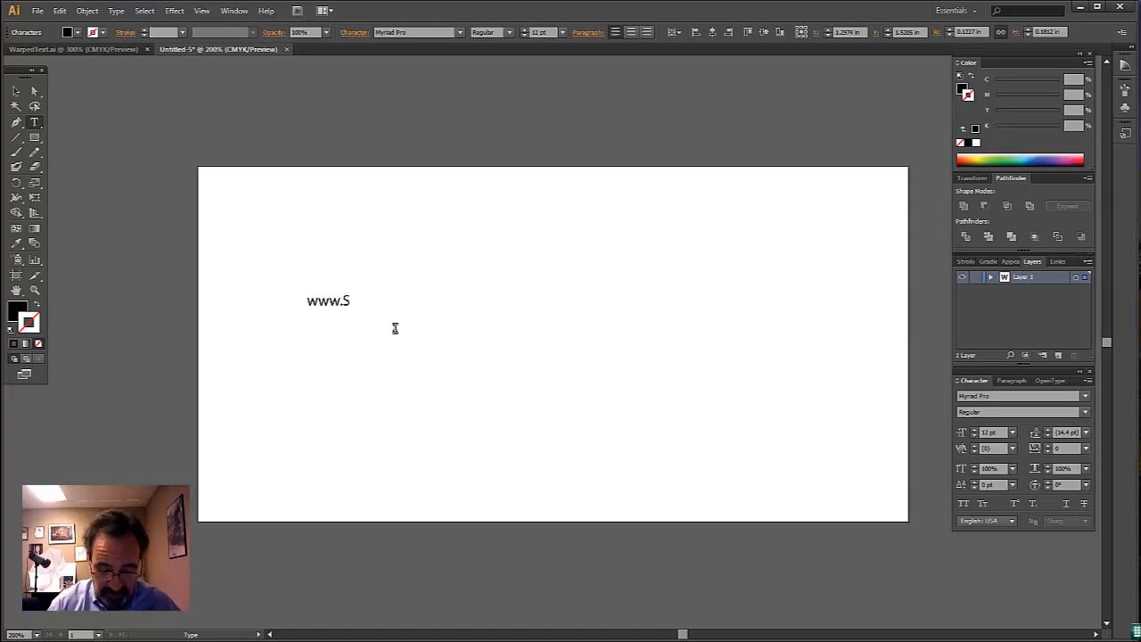
{"action": "type", "text": "peedBinder.c"}
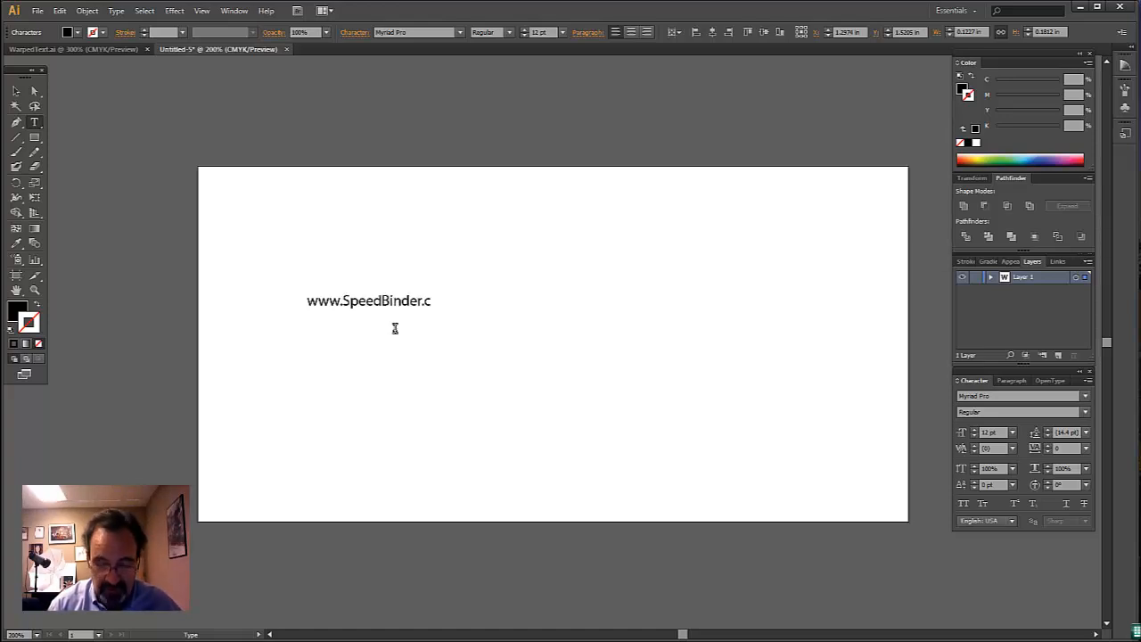
{"action": "type", "text": "om"}
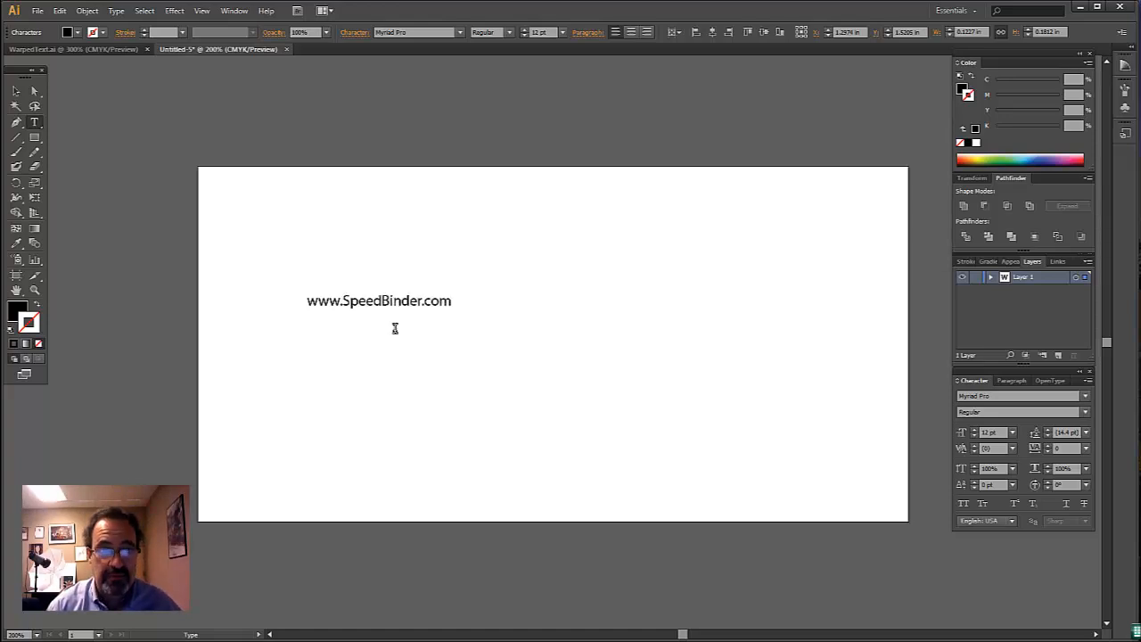
- Select the web address text object and set its font to Hobo Std Medium
{"action": "left_click", "coordinate": [17, 93]}
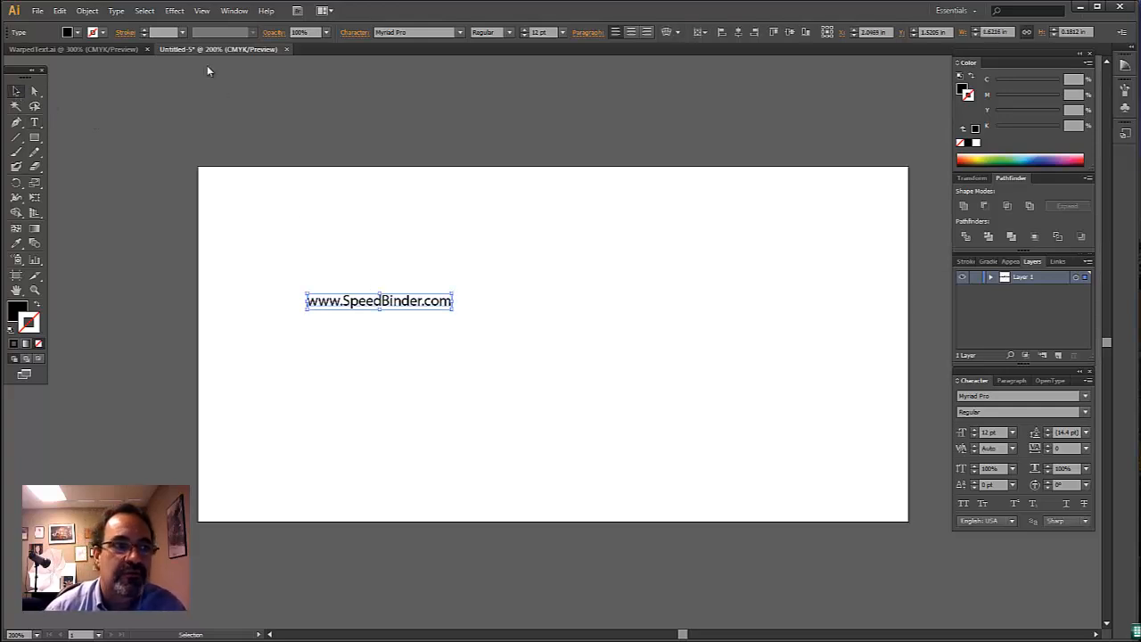
{"action": "left_click", "coordinate": [116, 11]}
{"action": "mouse_move", "coordinate": [260, 27]}
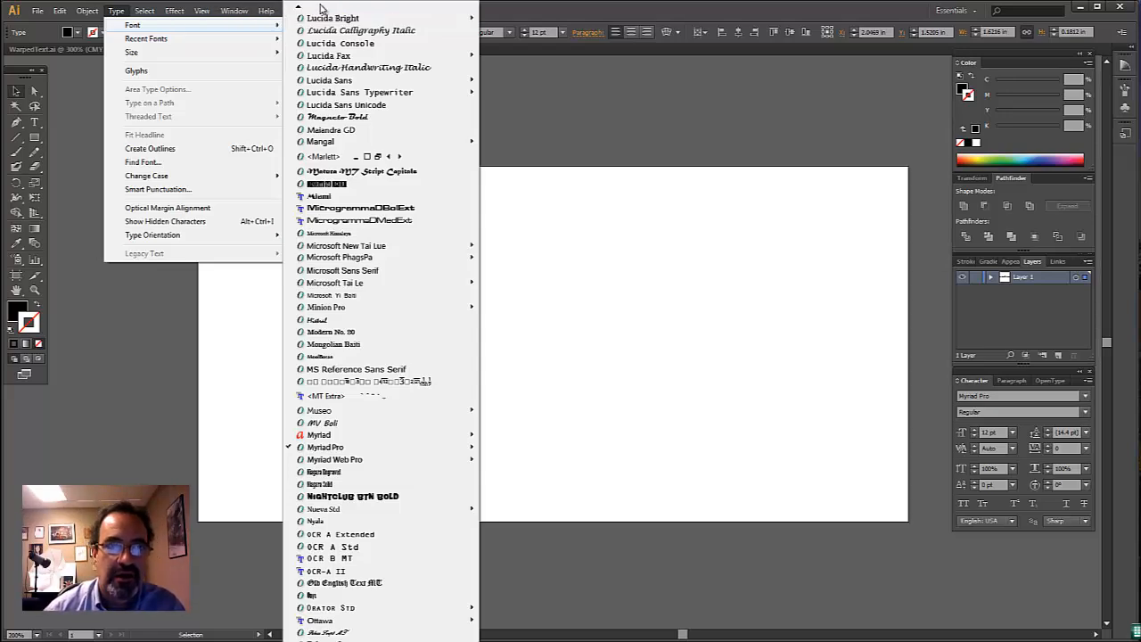
{"action": "mouse_move", "coordinate": [322, 8]}
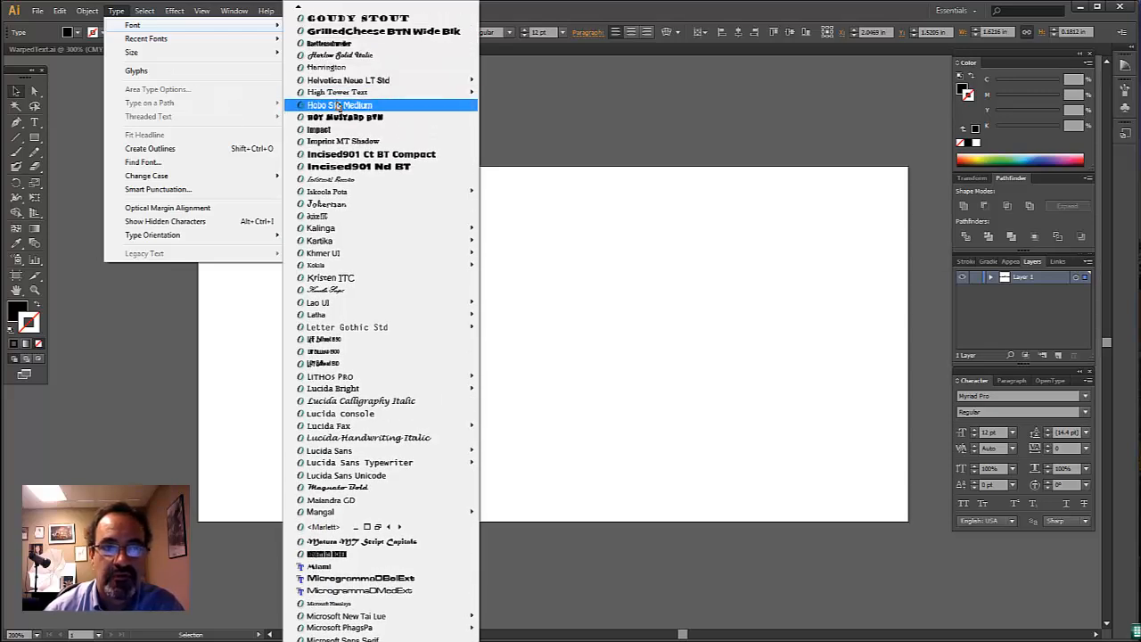
{"action": "left_click", "coordinate": [339, 105]}
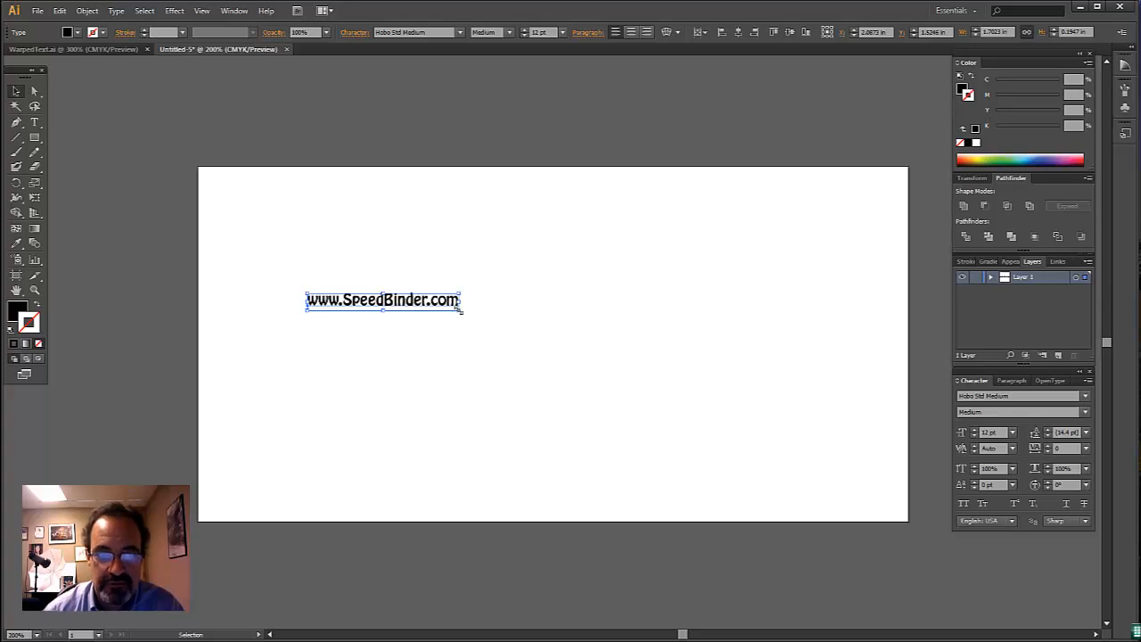
- Stretch the text across the artboard to about 7.2 in wide and 2.66 in high
{"action": "left_click_drag", "start_coordinate": [461, 310], "coordinate": [879, 468]}
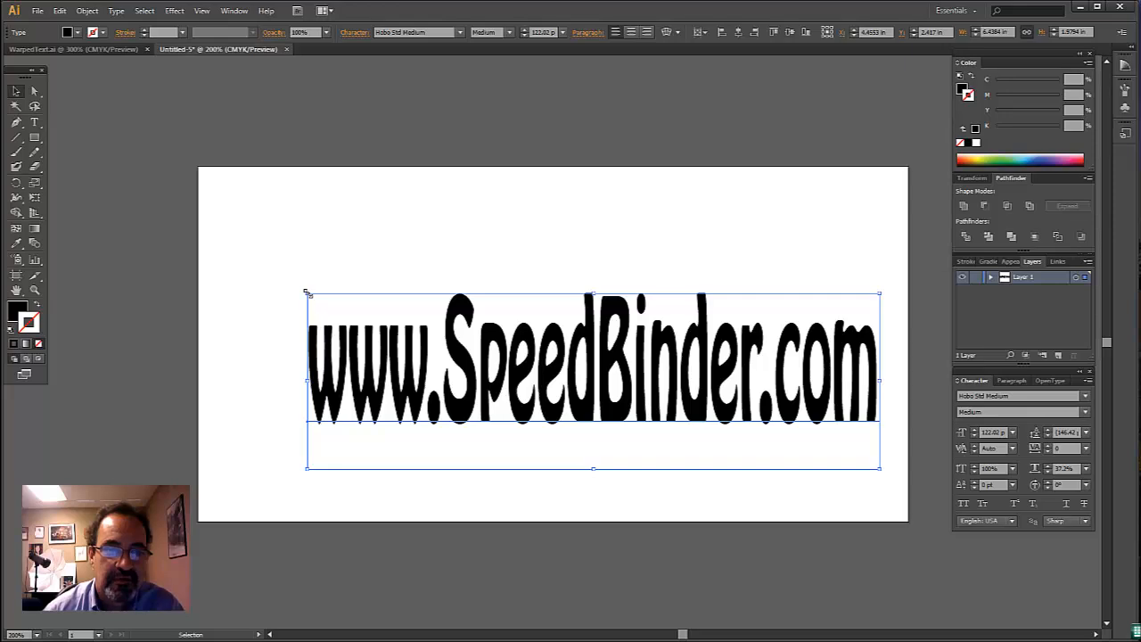
{"action": "left_click_drag", "start_coordinate": [306, 291], "coordinate": [239, 249]}
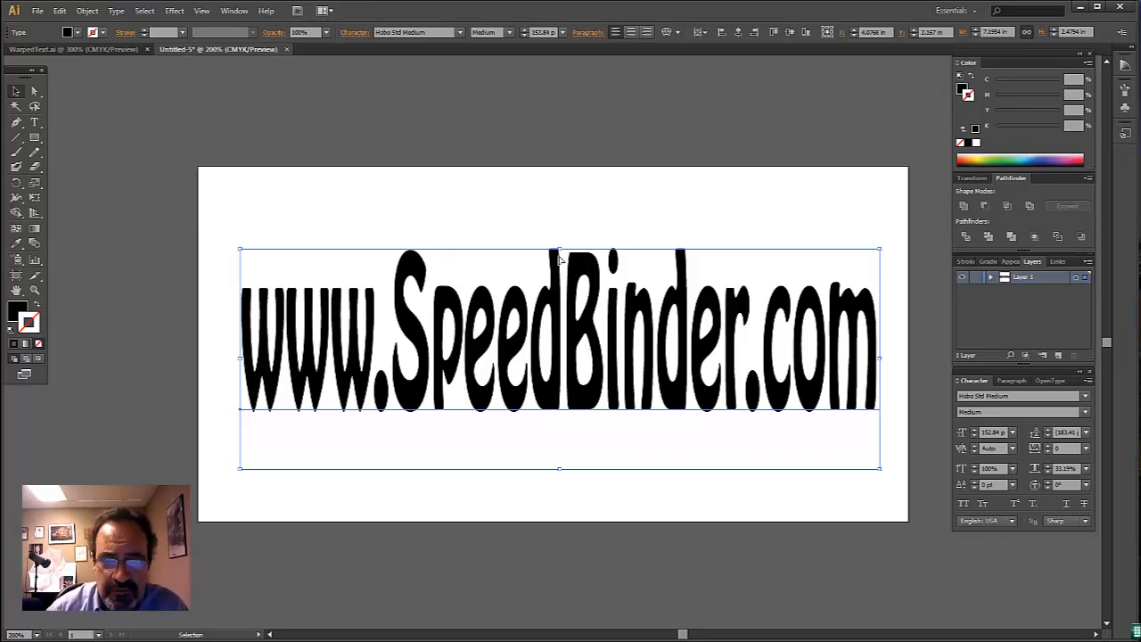
{"action": "left_click_drag", "start_coordinate": [558, 250], "coordinate": [558, 232]}
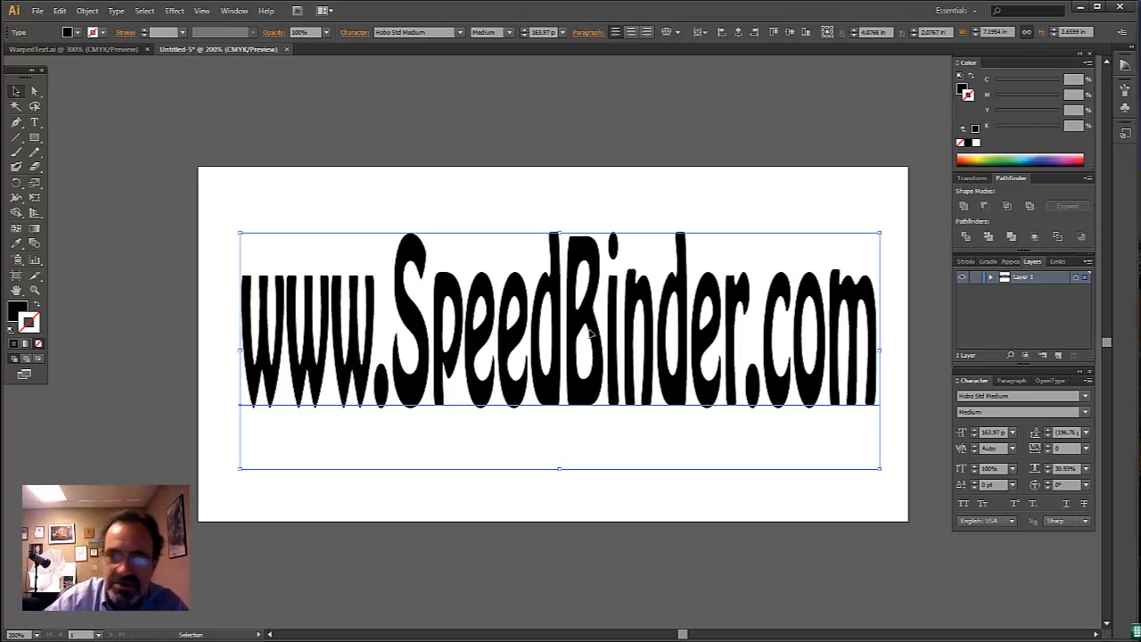
- Start an Envelope Distort warp on the text with the horizontal Arc style, a 60% bend and the preview enabled
{"action": "left_click", "coordinate": [87, 11]}
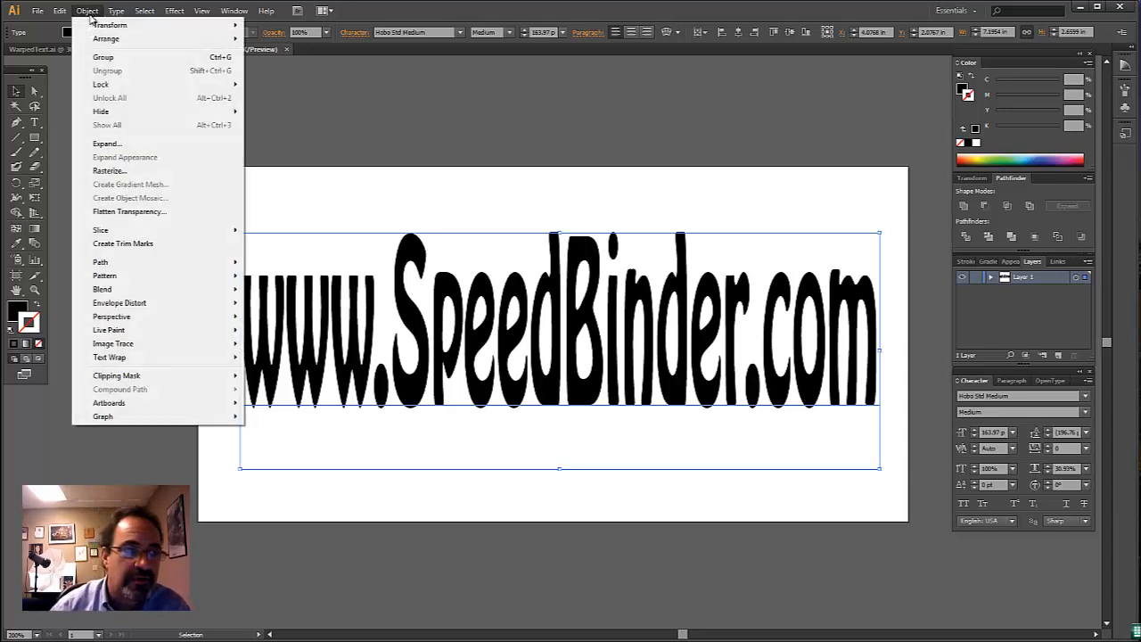
{"action": "mouse_move", "coordinate": [152, 304]}
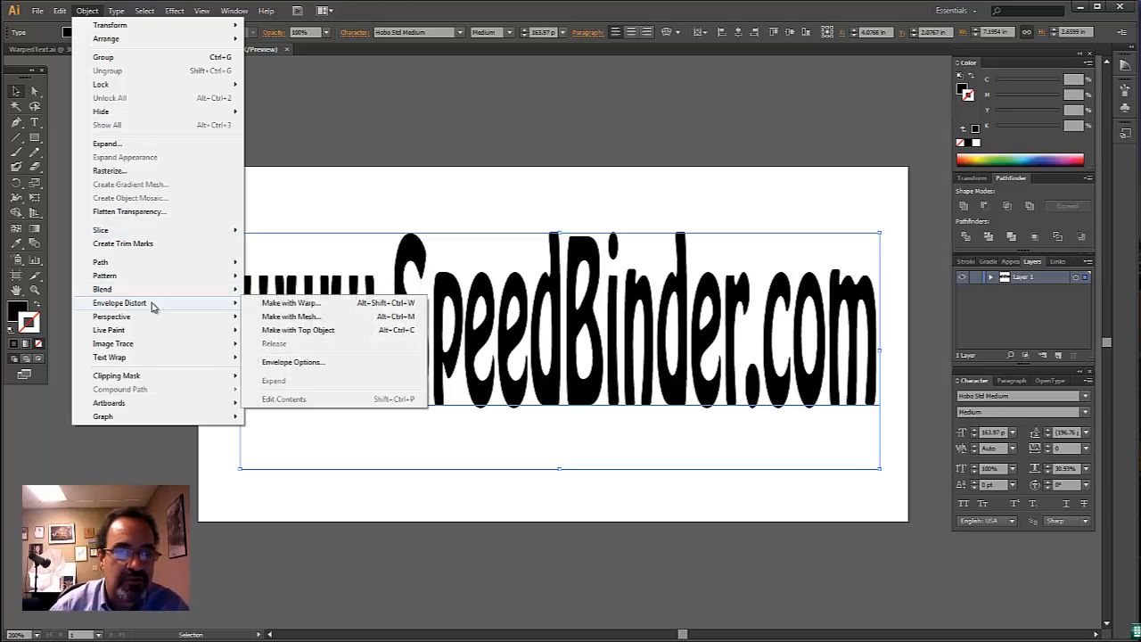
{"action": "left_click", "coordinate": [279, 304]}
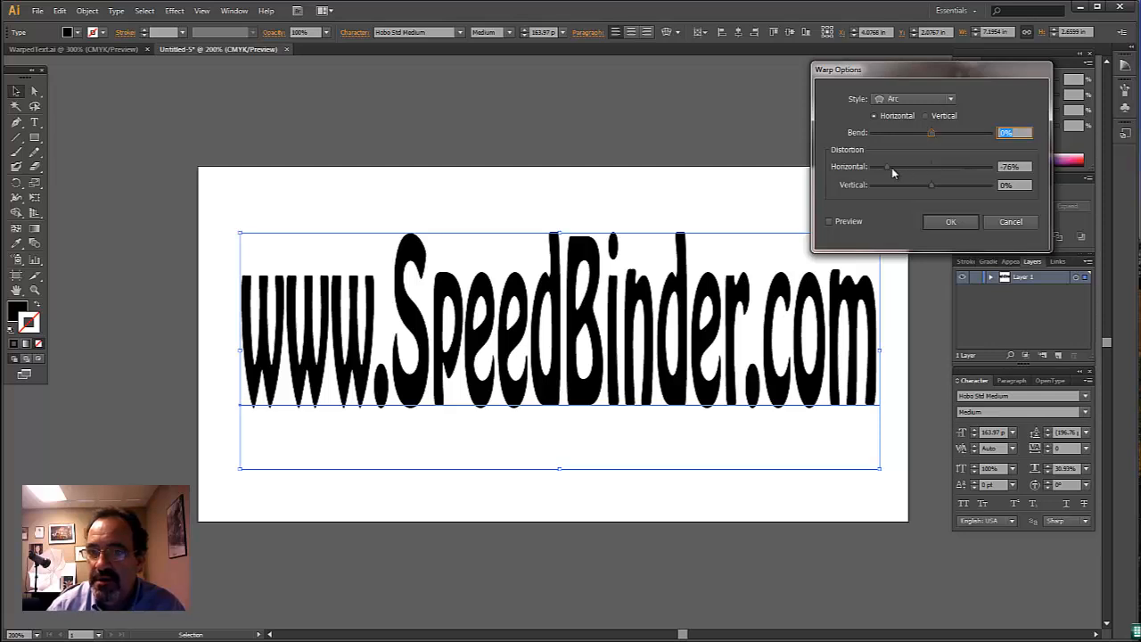
{"action": "left_click_drag", "start_coordinate": [889, 168], "coordinate": [966, 133]}
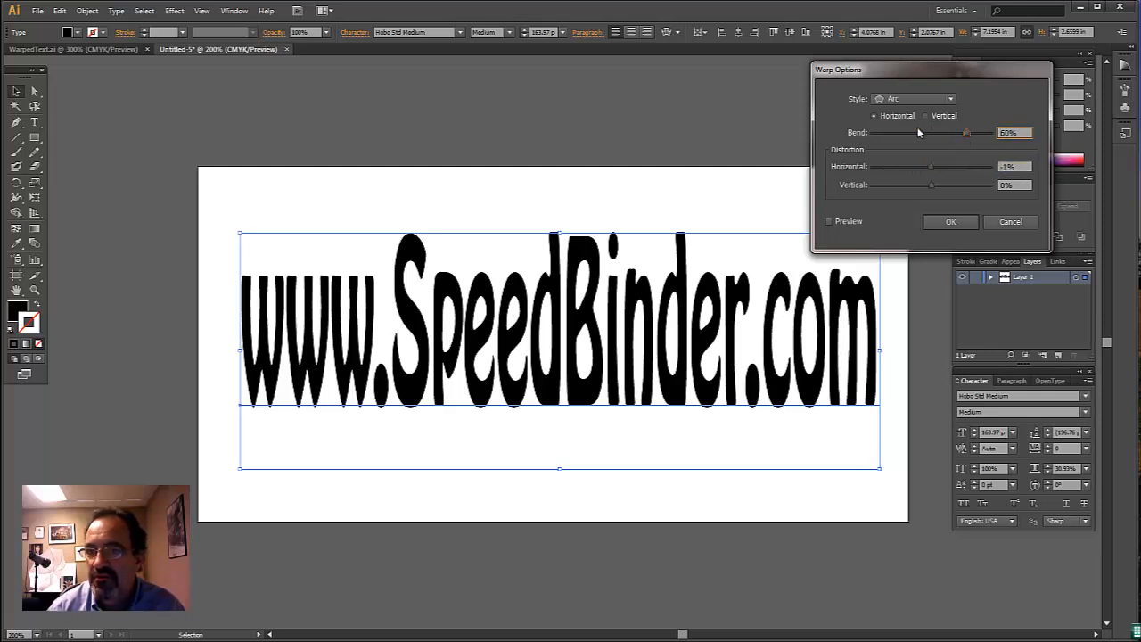
{"action": "left_click", "coordinate": [848, 224]}
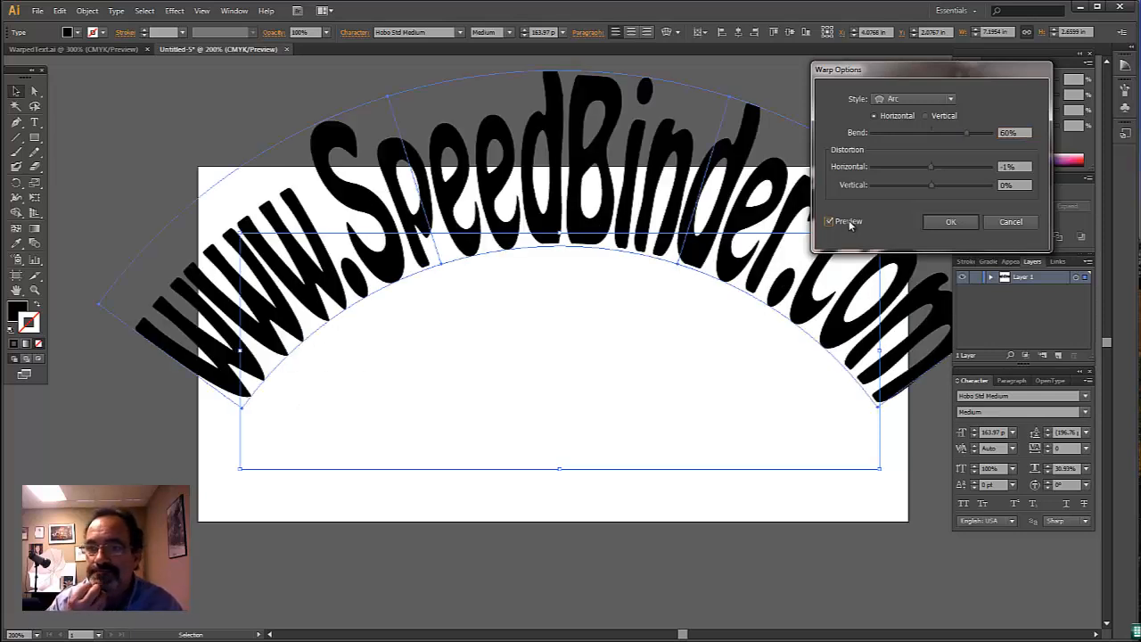
- Set the warp's bend to 0% and its horizontal distortion to -80%
{"action": "double_click", "coordinate": [1025, 133]}
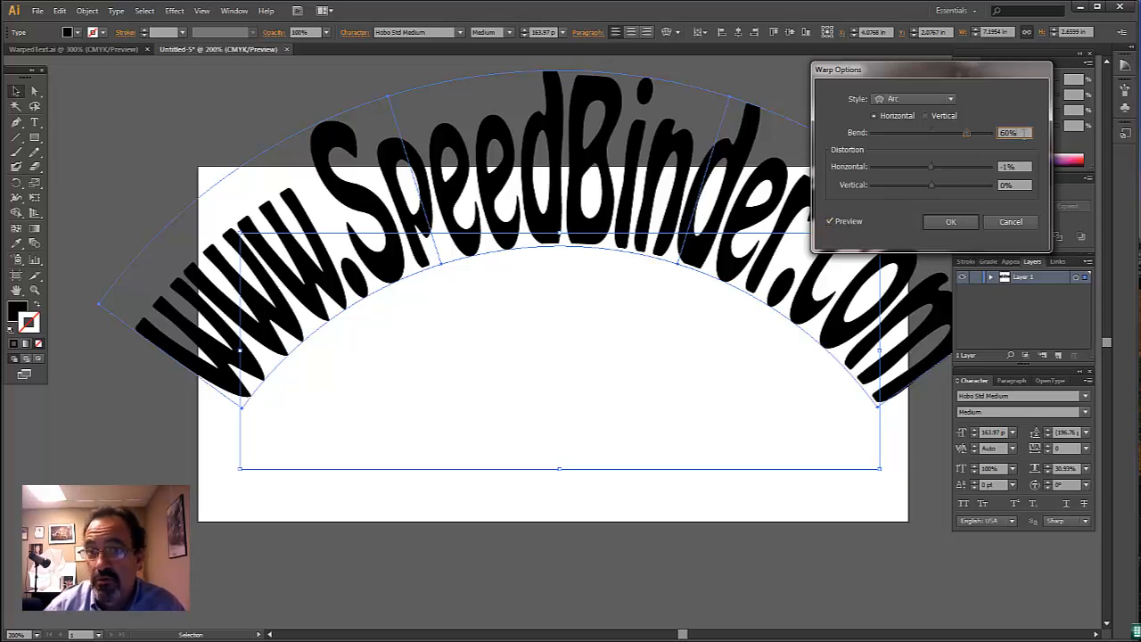
{"action": "type", "text": "0"}
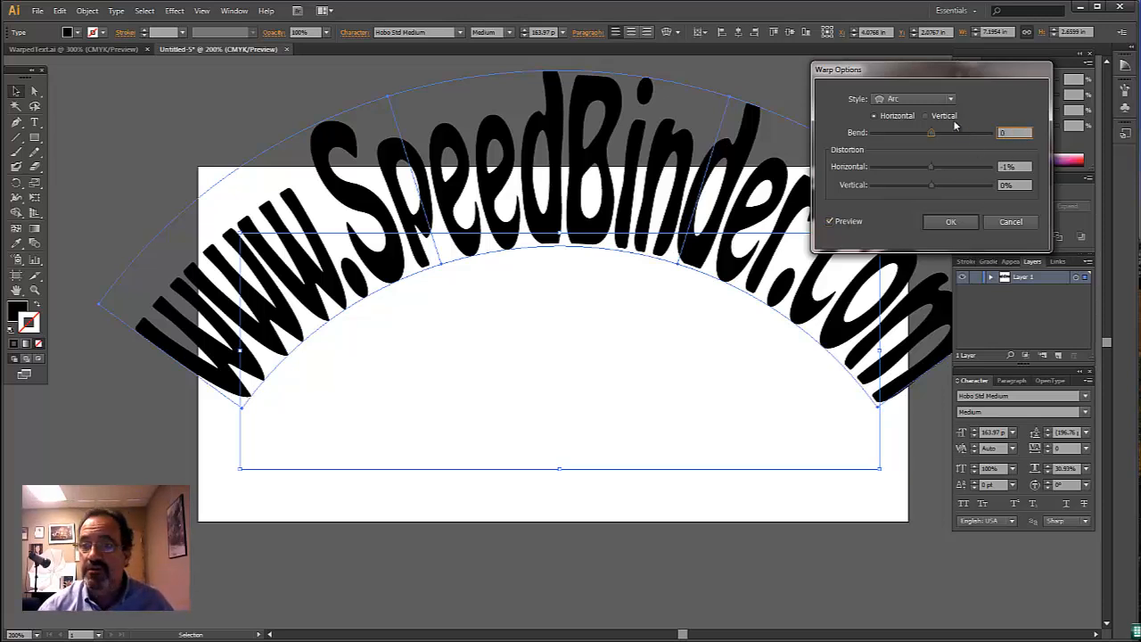
{"action": "key", "text": "Tab"}
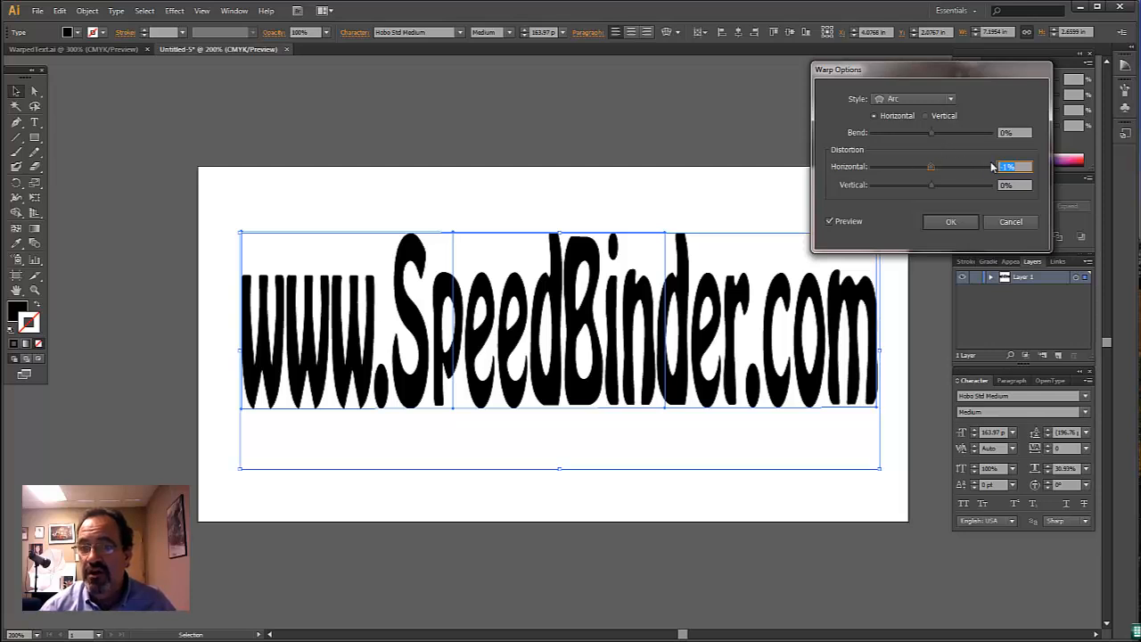
{"action": "left_click_drag", "start_coordinate": [930, 166], "coordinate": [892, 176]}
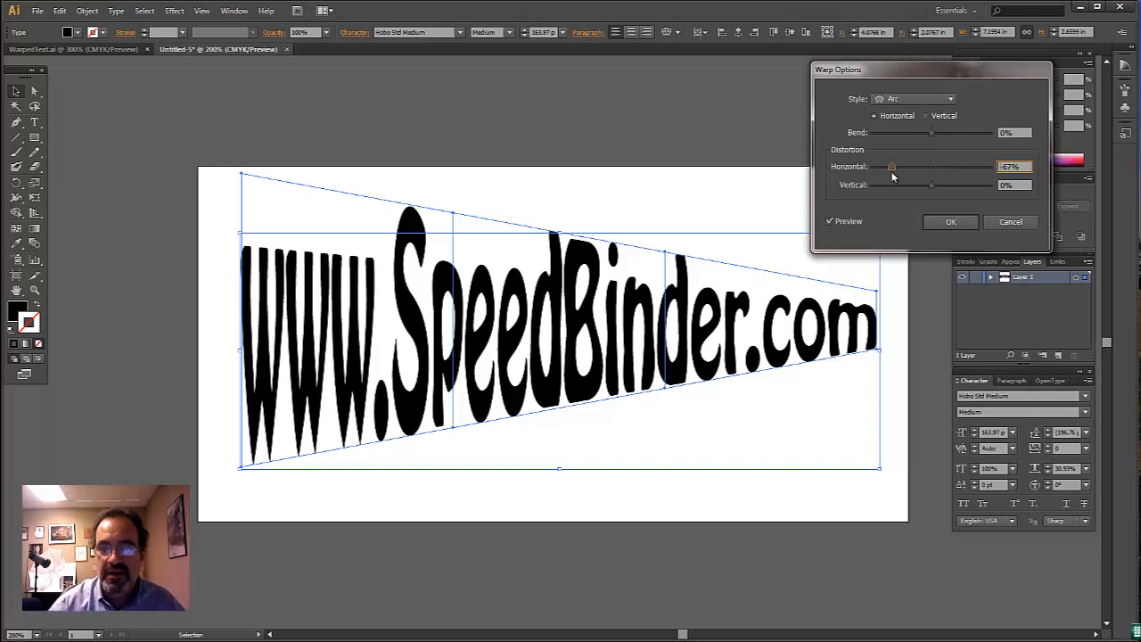
{"action": "left_click_drag", "start_coordinate": [891, 168], "coordinate": [885, 171]}
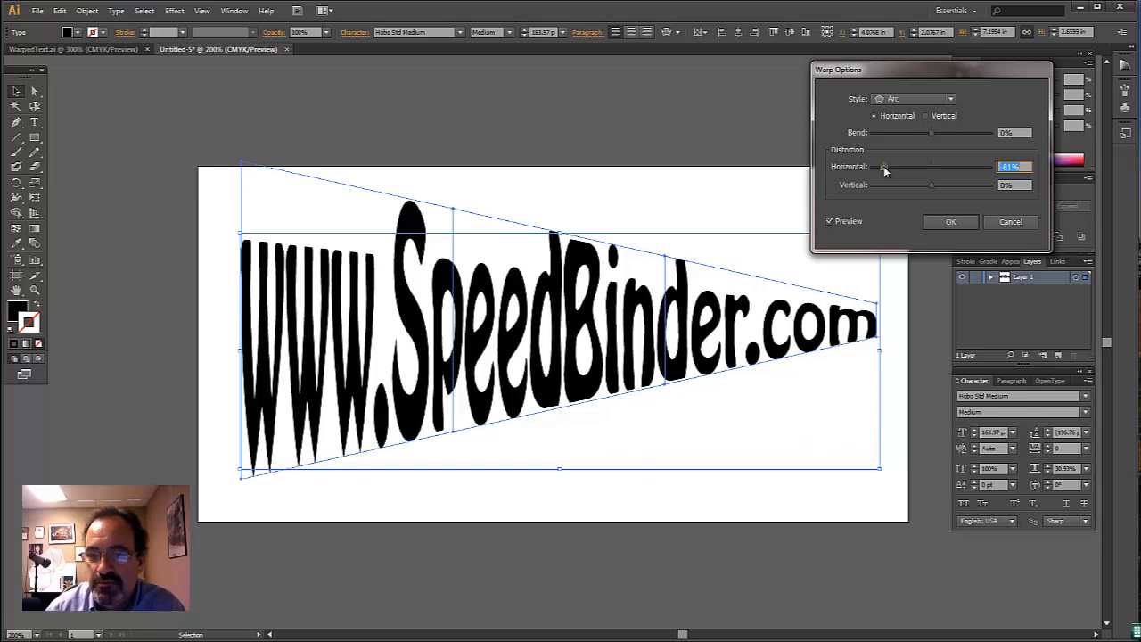
{"action": "left_click", "coordinate": [886, 169]}
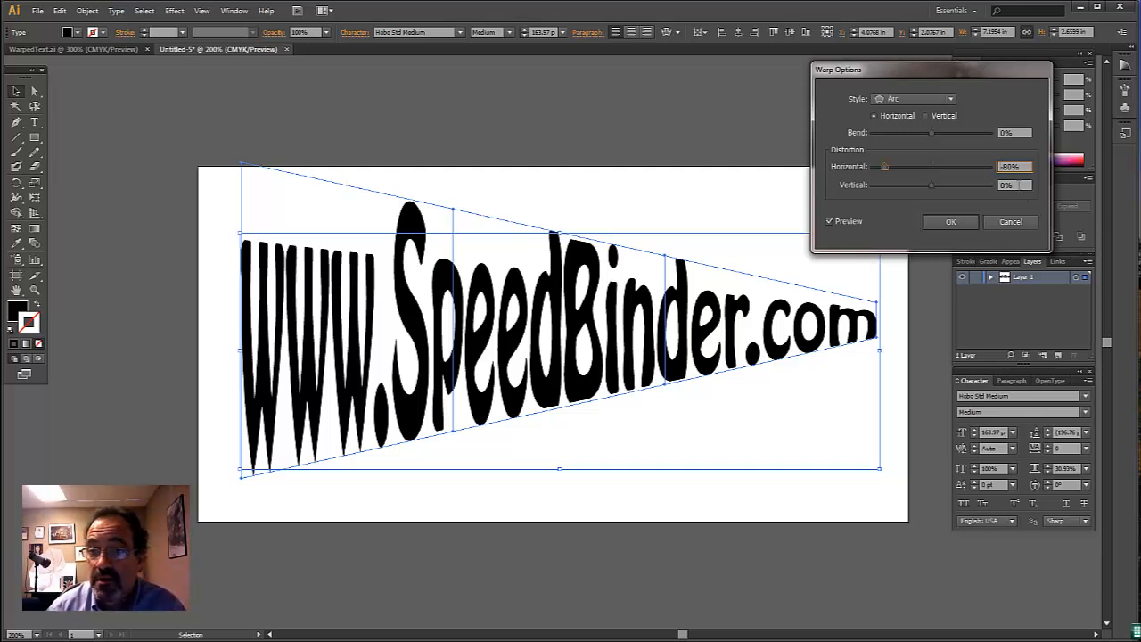
- Try a 40% vertical distortion on the warp and reset it to 0%
{"action": "left_click_drag", "start_coordinate": [931, 185], "coordinate": [954, 190]}
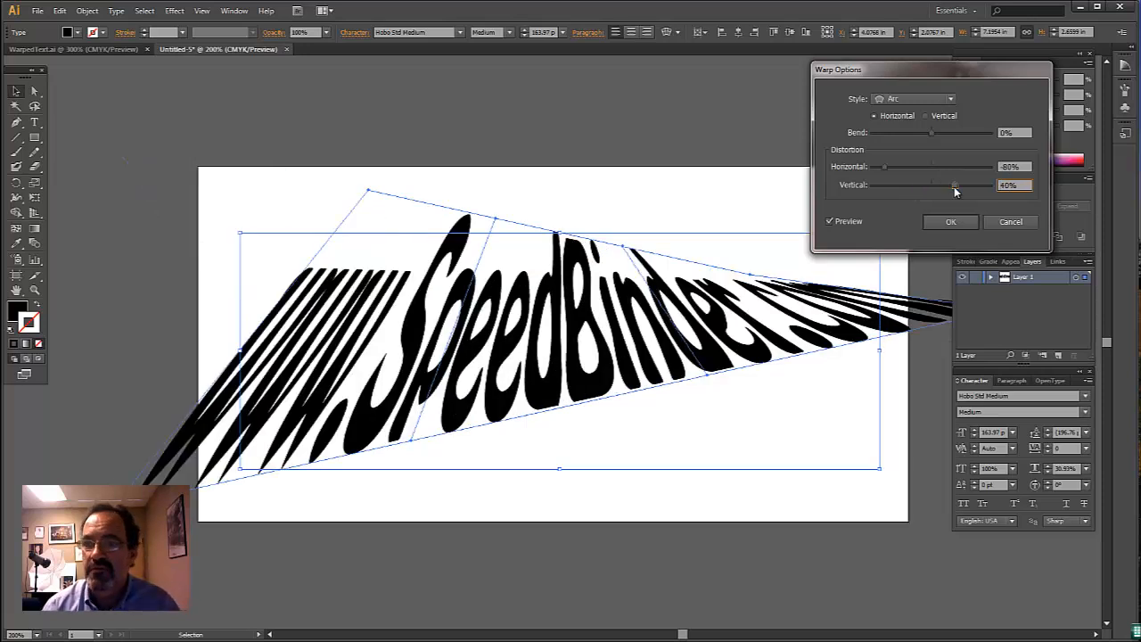
{"action": "left_click_drag", "start_coordinate": [1028, 184], "coordinate": [974, 184]}
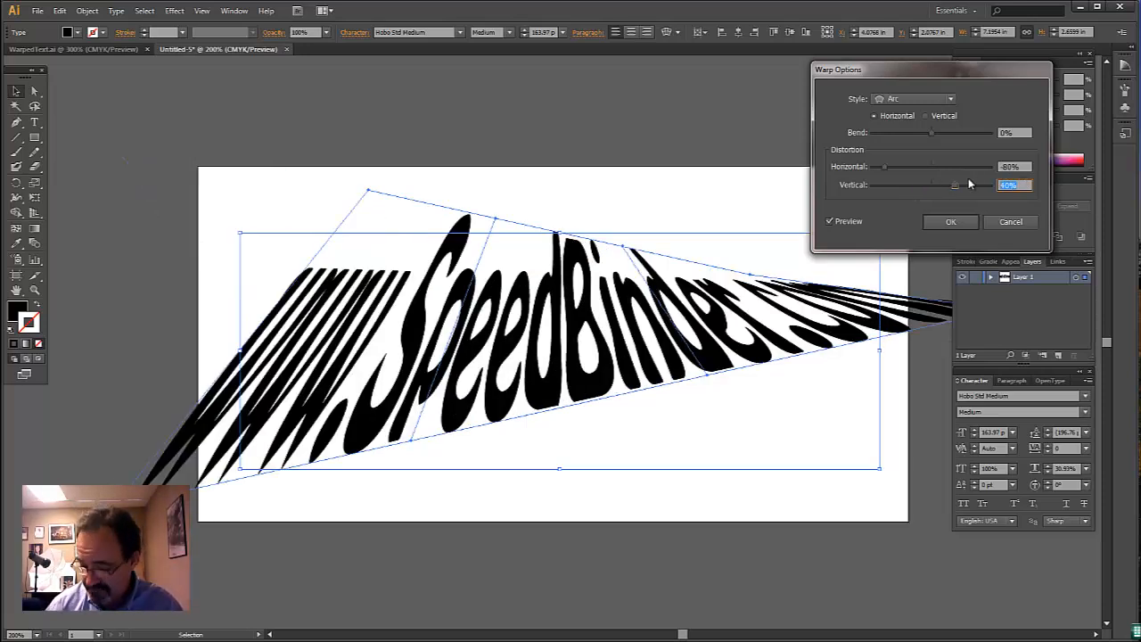
{"action": "type", "text": "0"}
{"action": "key", "text": "Tab"}
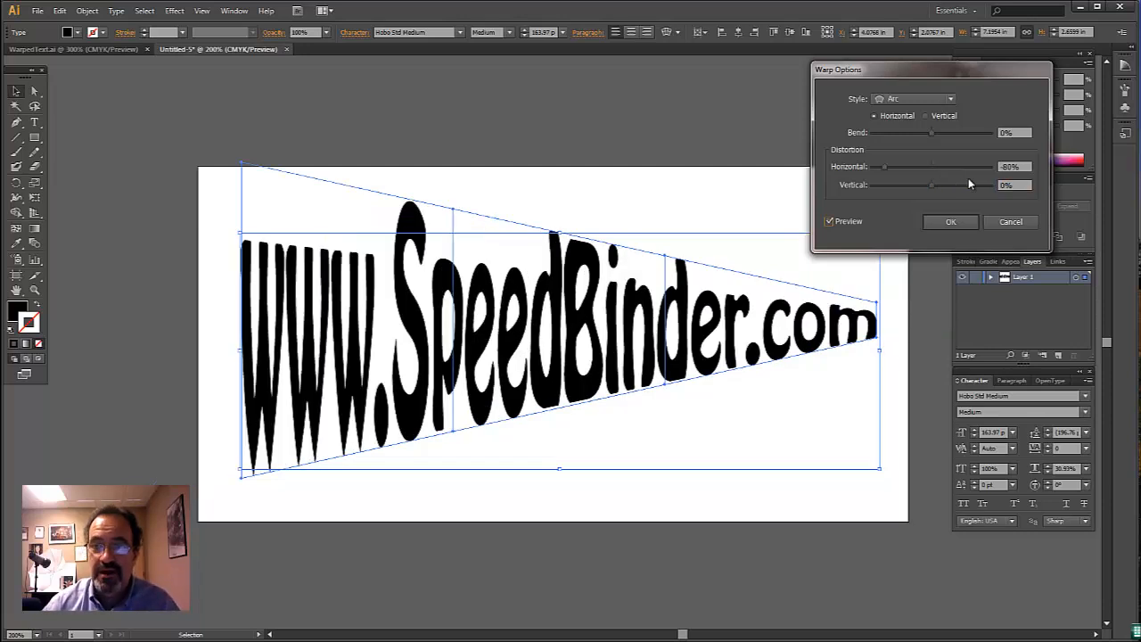
- Apply the envelope warp to the text and deselect it
{"action": "left_click", "coordinate": [955, 223]}
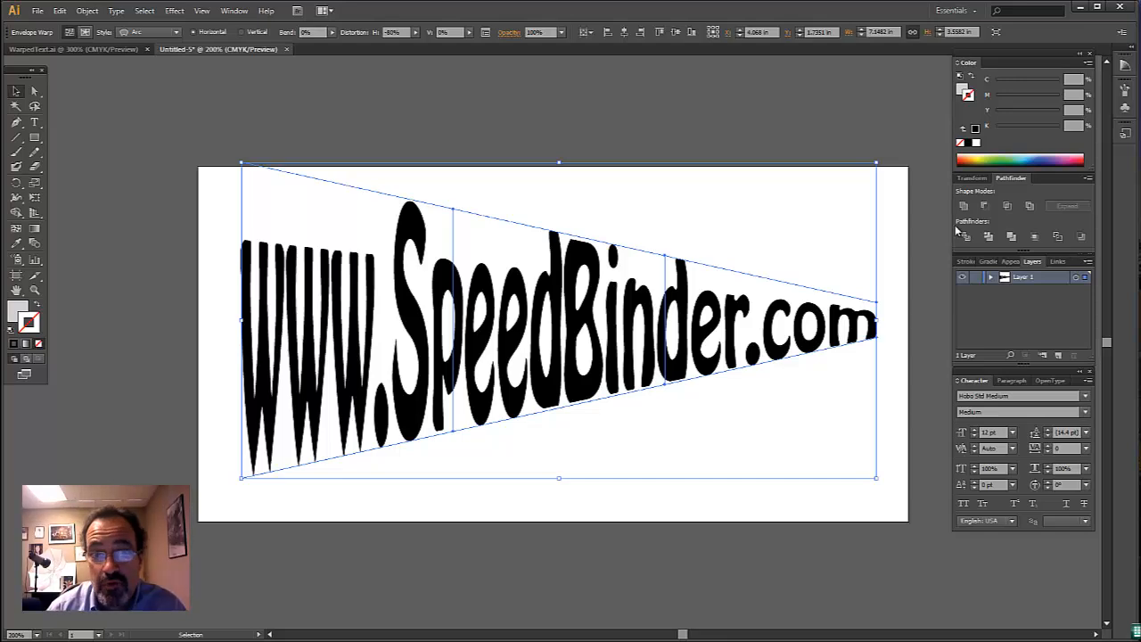
{"action": "left_click", "coordinate": [695, 124]}
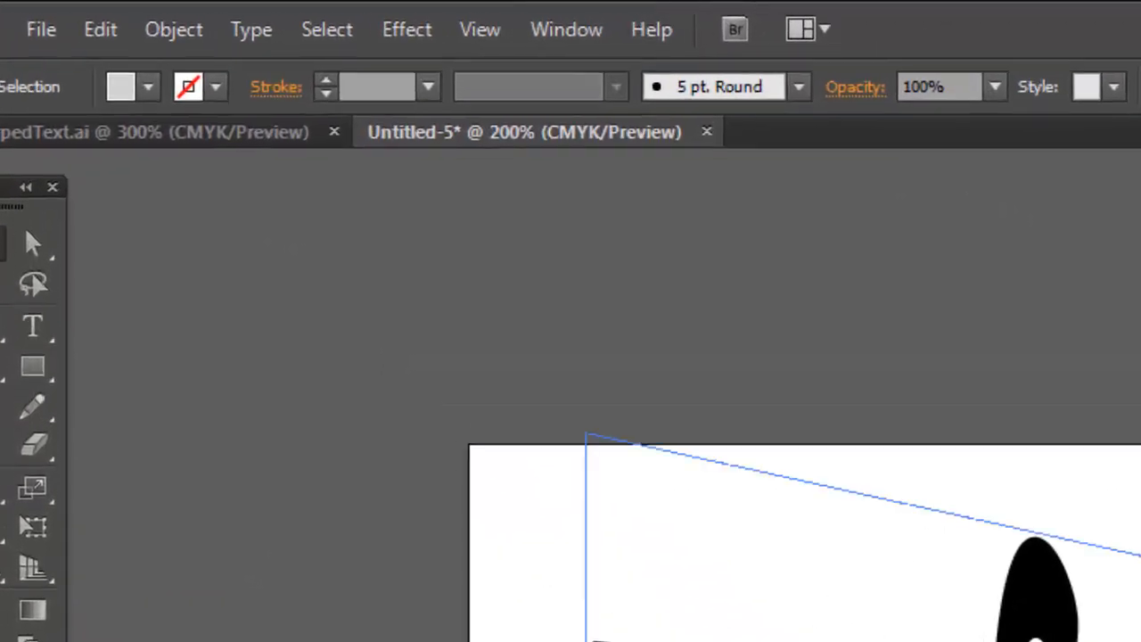
- Start a 3D Extrude & Bevel effect on the warped text with the full set of options shown and the preview enabled
{"action": "left_click", "coordinate": [1034, 606]}
{"action": "left_click", "coordinate": [407, 26]}
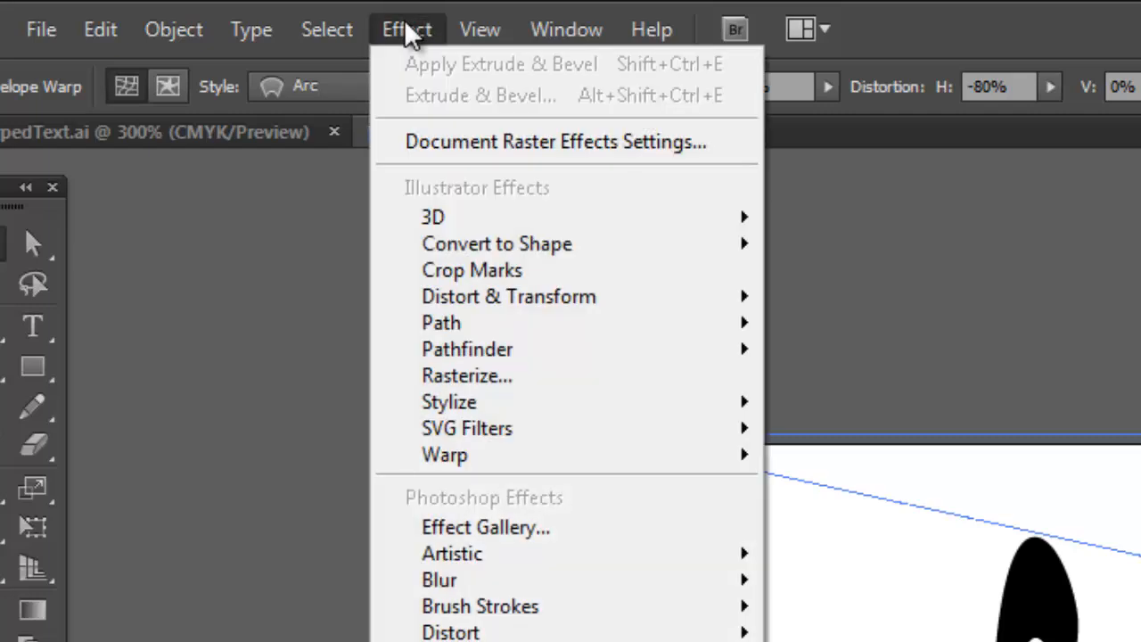
{"action": "mouse_move", "coordinate": [489, 223]}
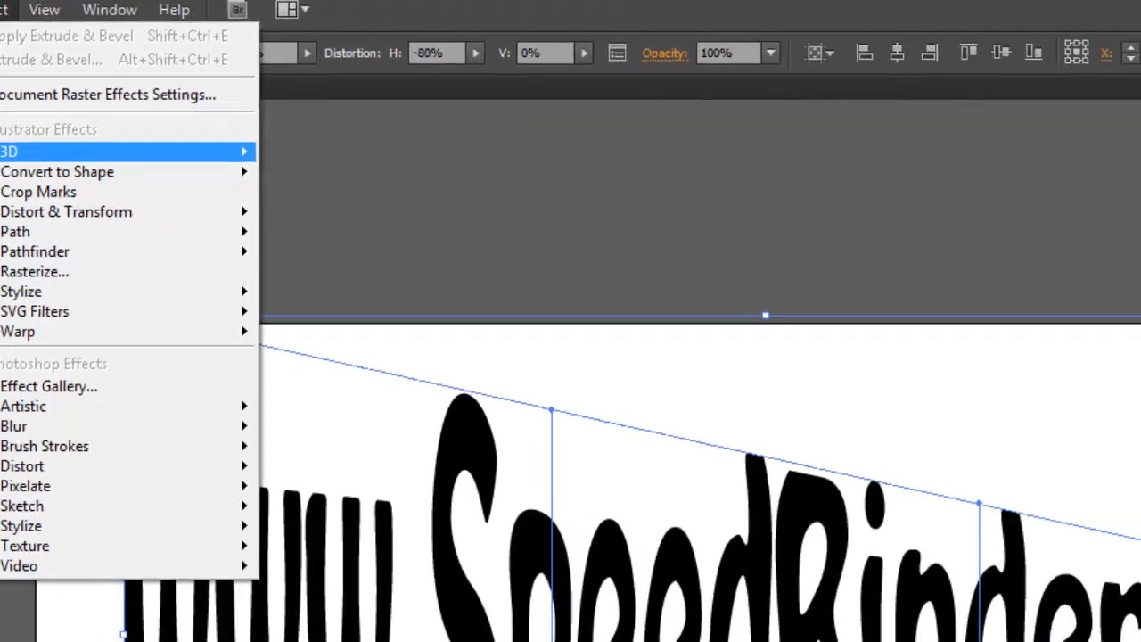
{"action": "left_click", "coordinate": [251, 225]}
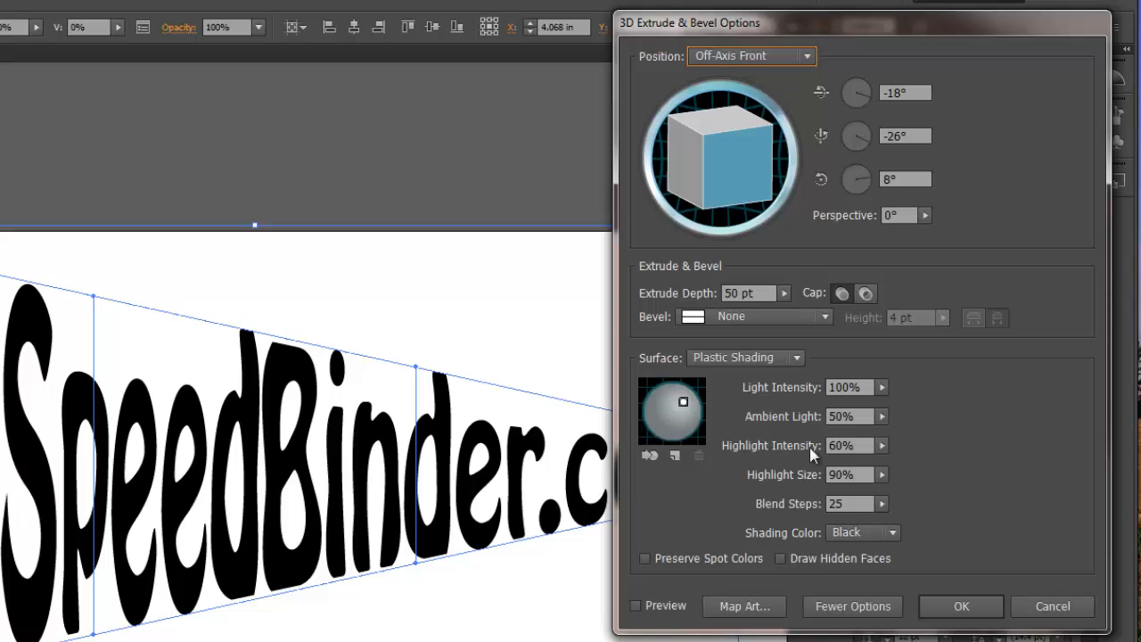
{"action": "left_click", "coordinate": [847, 606]}
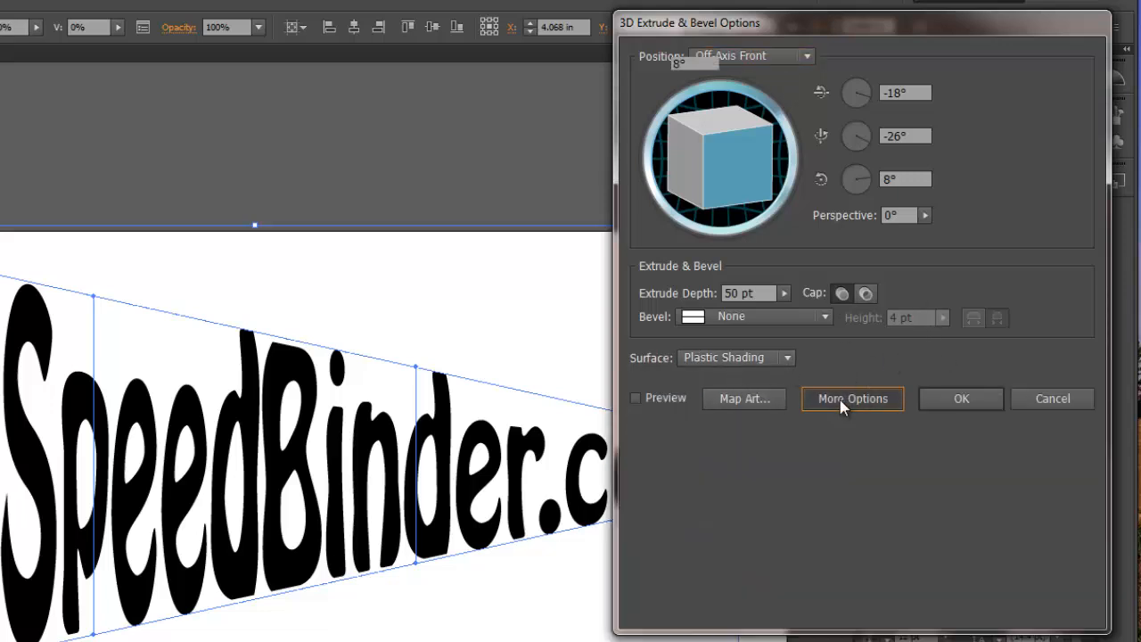
{"action": "left_click", "coordinate": [839, 399]}
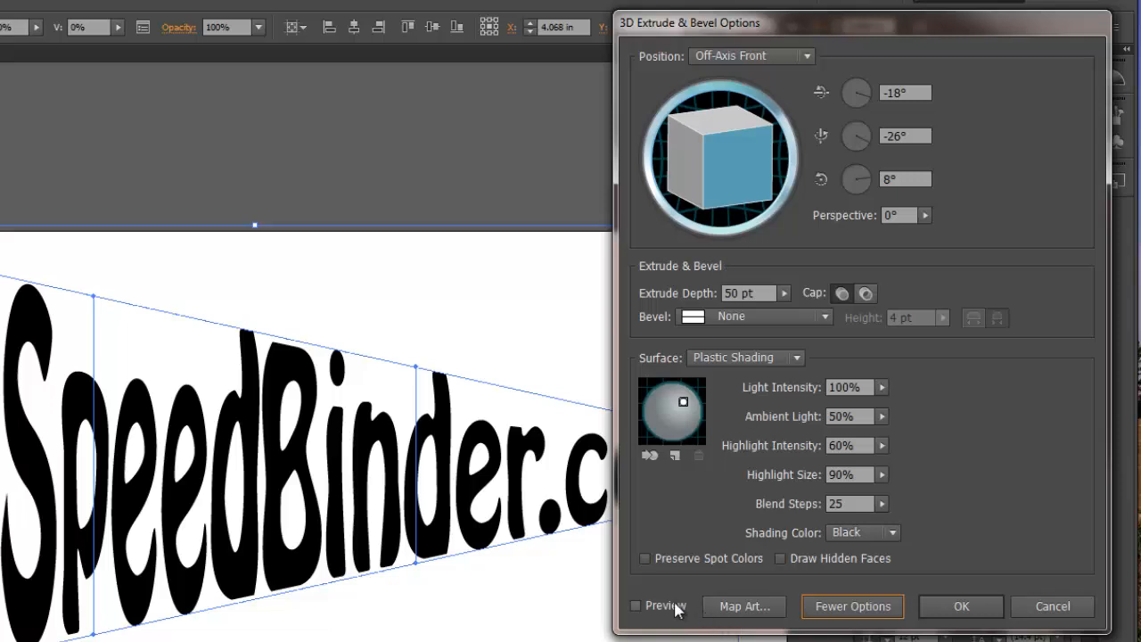
{"action": "left_click", "coordinate": [636, 605]}
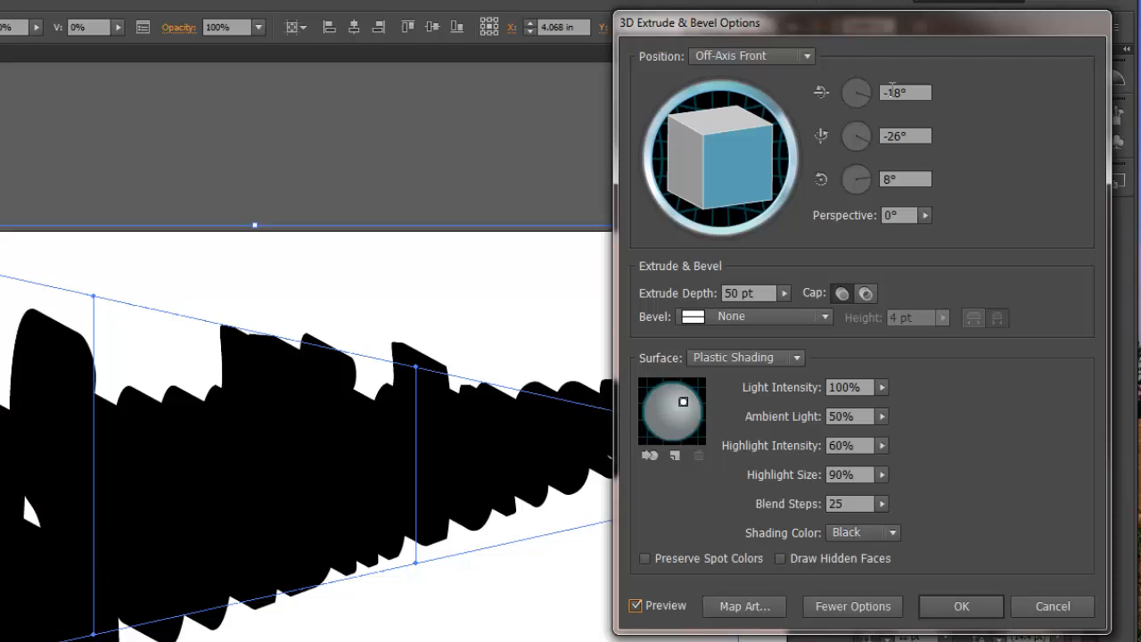
- Set the 3D position to Isometric Right and adjust it to a custom rotation of -21°, -35° and 17°
{"action": "left_click", "coordinate": [748, 57]}
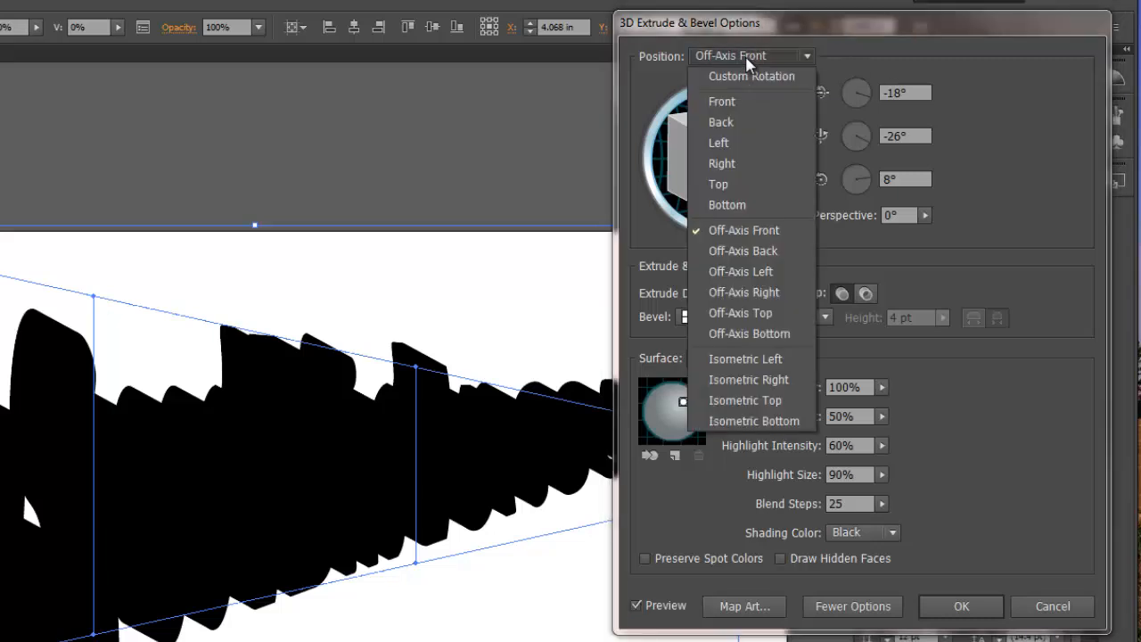
{"action": "left_click", "coordinate": [747, 380]}
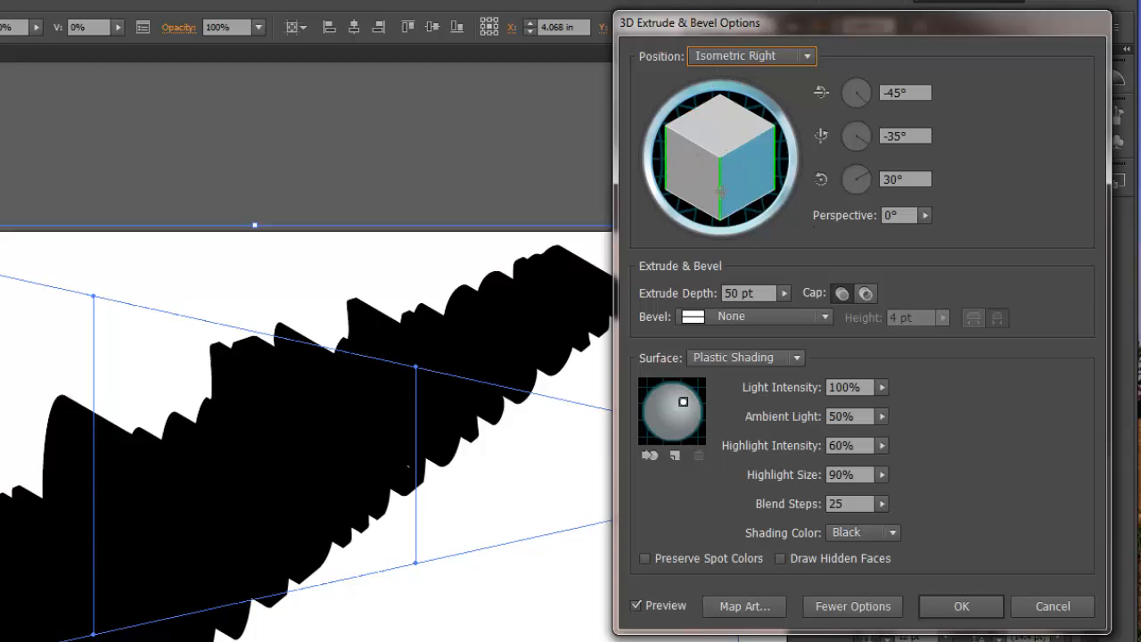
{"action": "left_click_drag", "start_coordinate": [740, 171], "coordinate": [731, 173]}
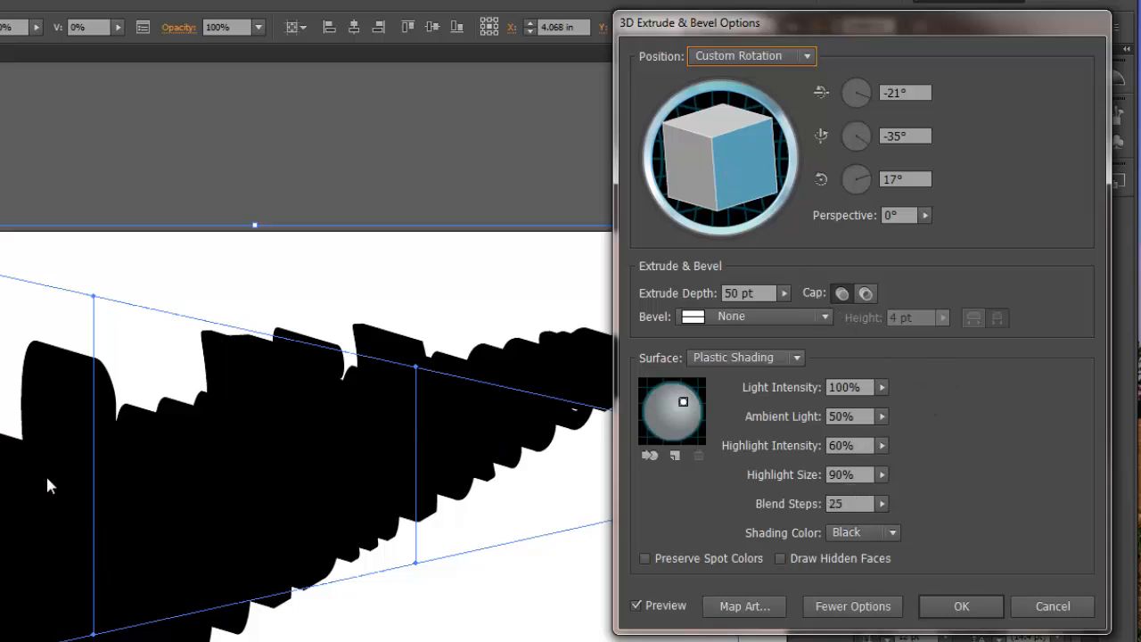
- Change the extrusion's shading color to a custom teal, 1FEAD1
{"action": "left_click", "coordinate": [841, 532]}
{"action": "left_click", "coordinate": [852, 587]}
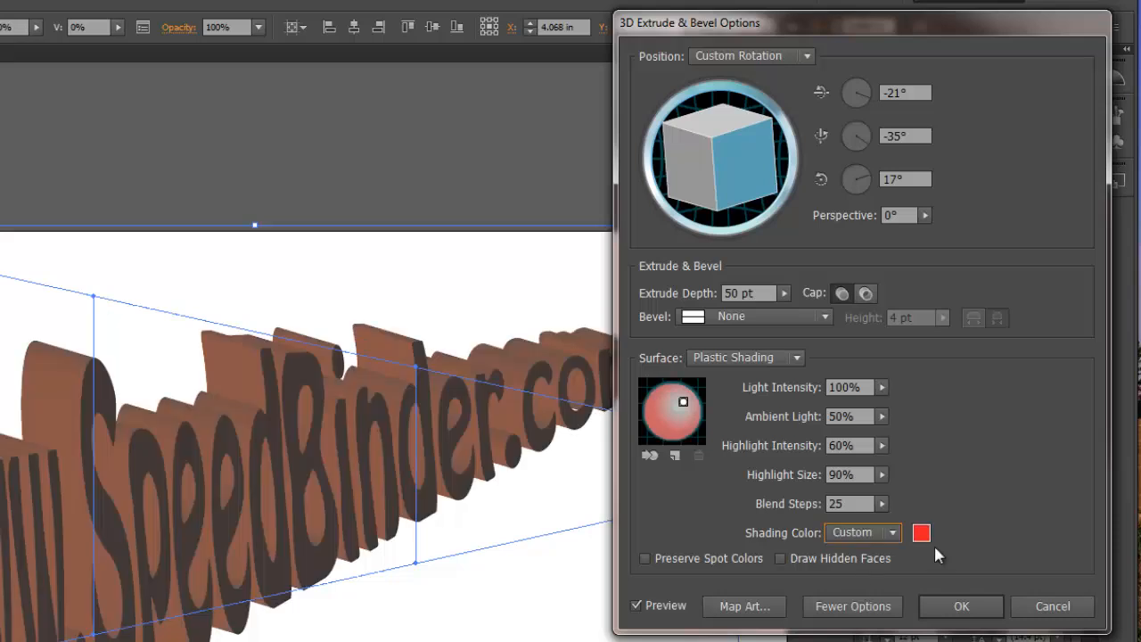
{"action": "left_click", "coordinate": [920, 533]}
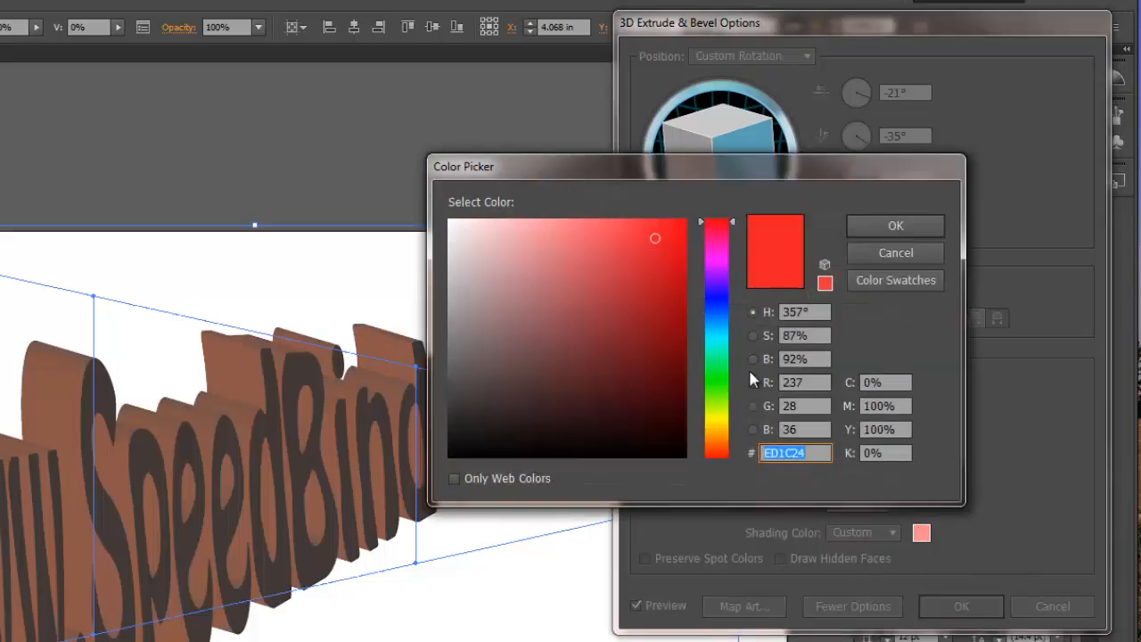
{"action": "left_click", "coordinate": [723, 344]}
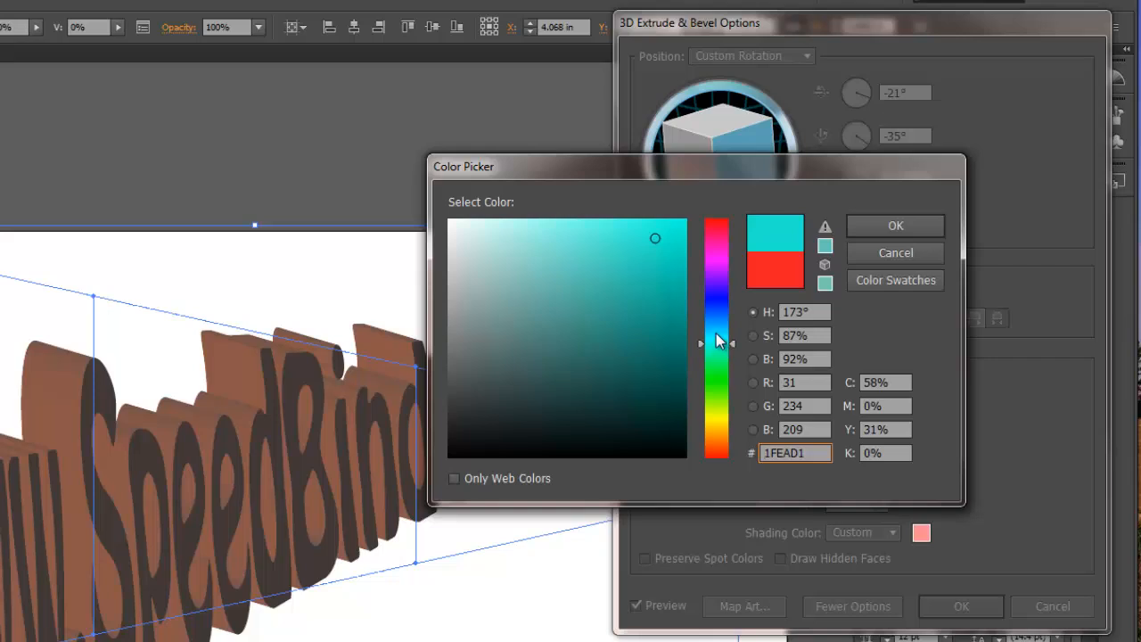
{"action": "left_click", "coordinate": [894, 225]}
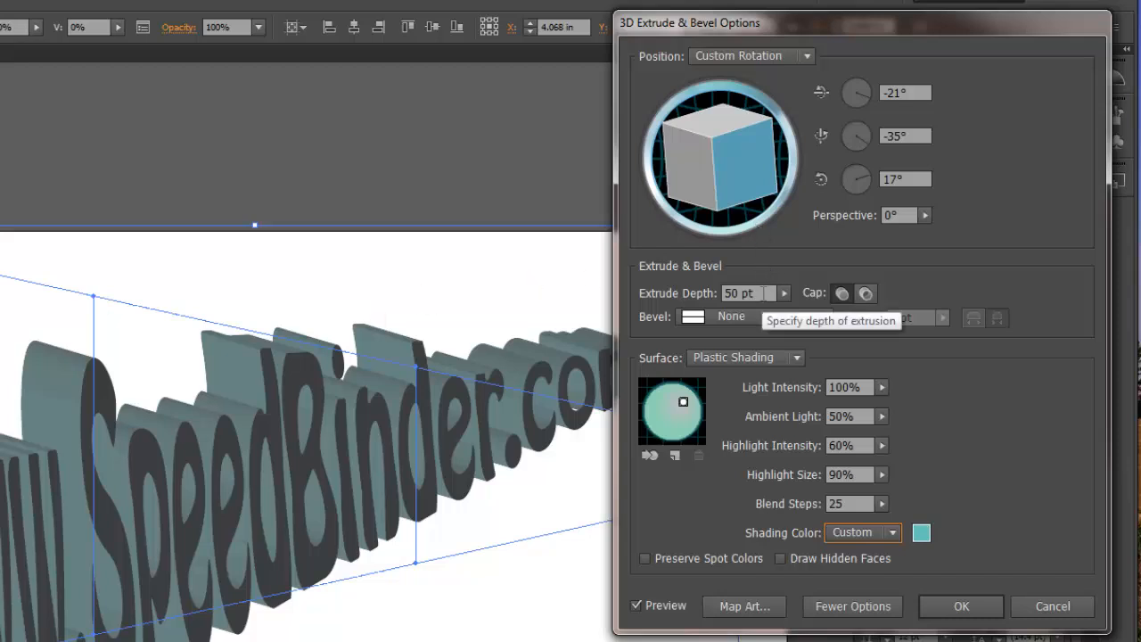
- Try an extrude depth of 925 pt and reduce it to 46 pt
{"action": "left_click", "coordinate": [765, 293]}
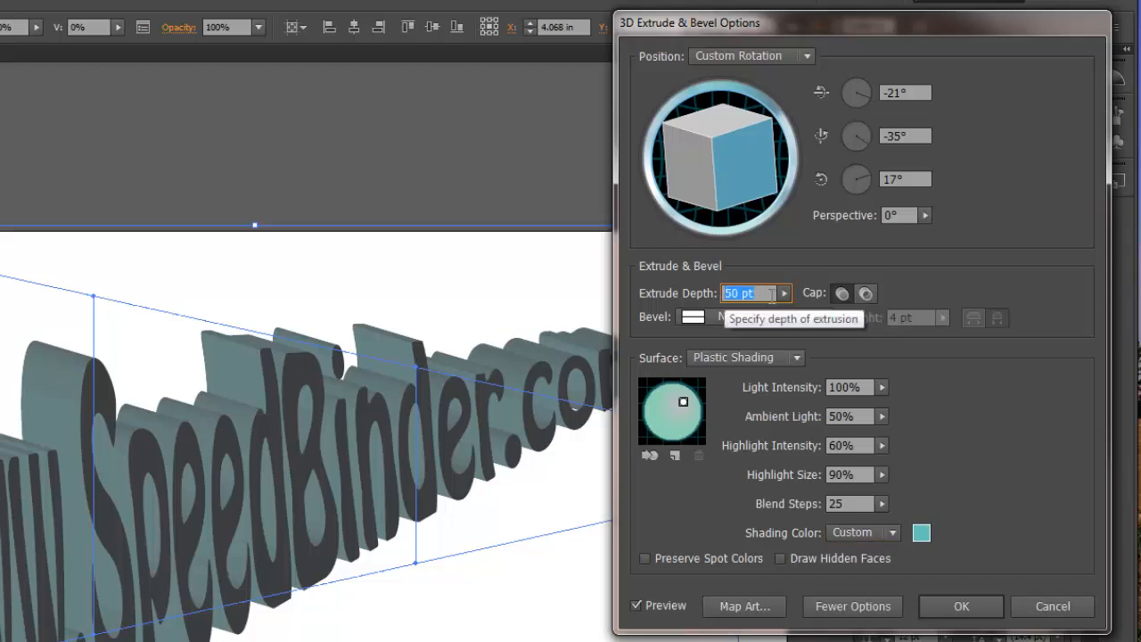
{"action": "left_click", "coordinate": [756, 316]}
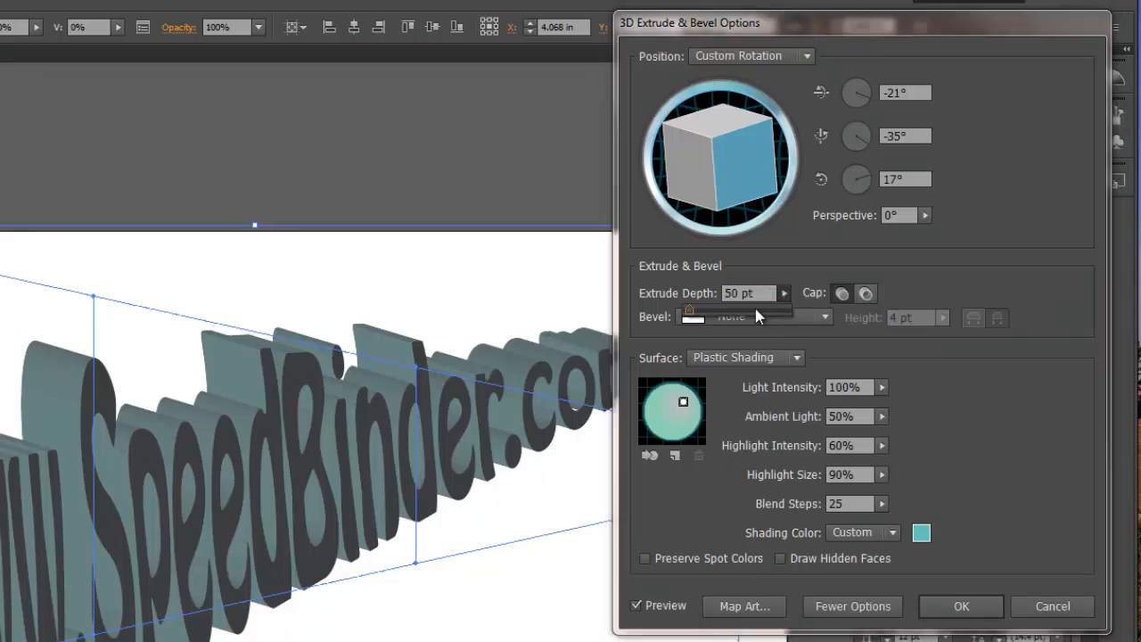
{"action": "left_click", "coordinate": [735, 311]}
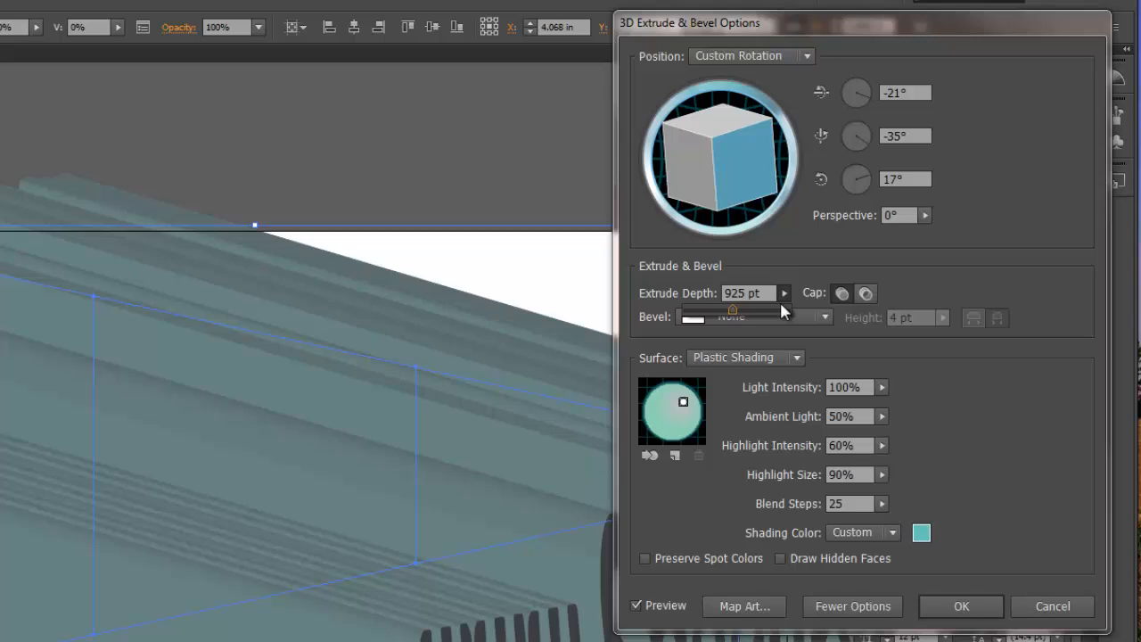
{"action": "left_click_drag", "start_coordinate": [692, 319], "coordinate": [688, 317]}
- Try a 5 pt extrude depth and set it back to 50 pt
{"action": "left_click", "coordinate": [688, 298]}
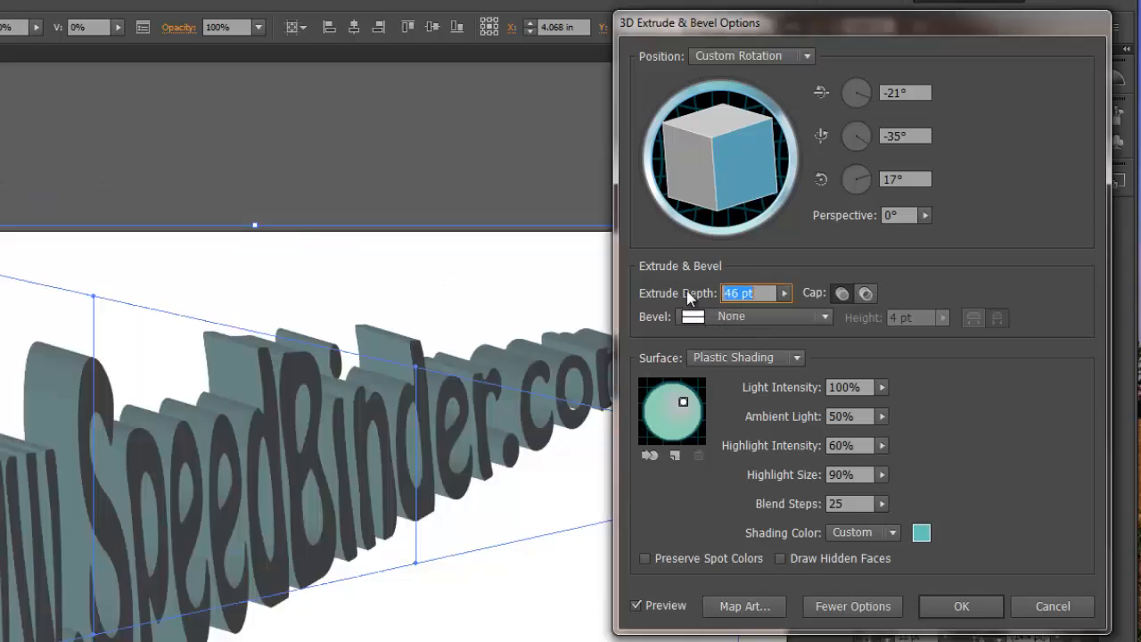
{"action": "type", "text": "5"}
{"action": "key", "text": "Tab"}
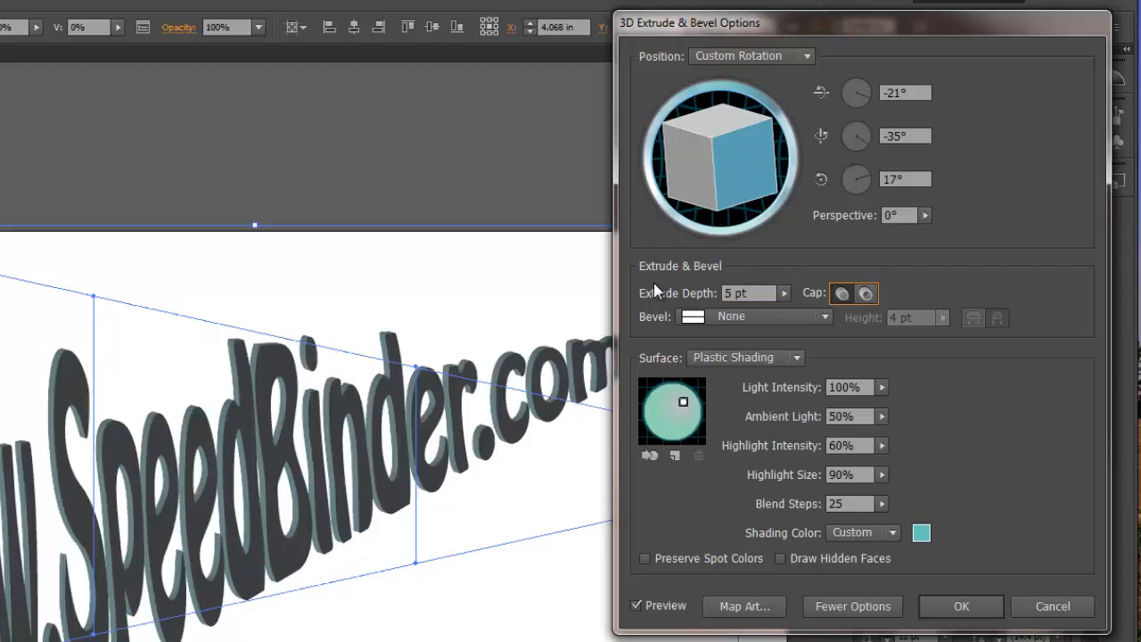
{"action": "key", "text": "shift+Tab"}
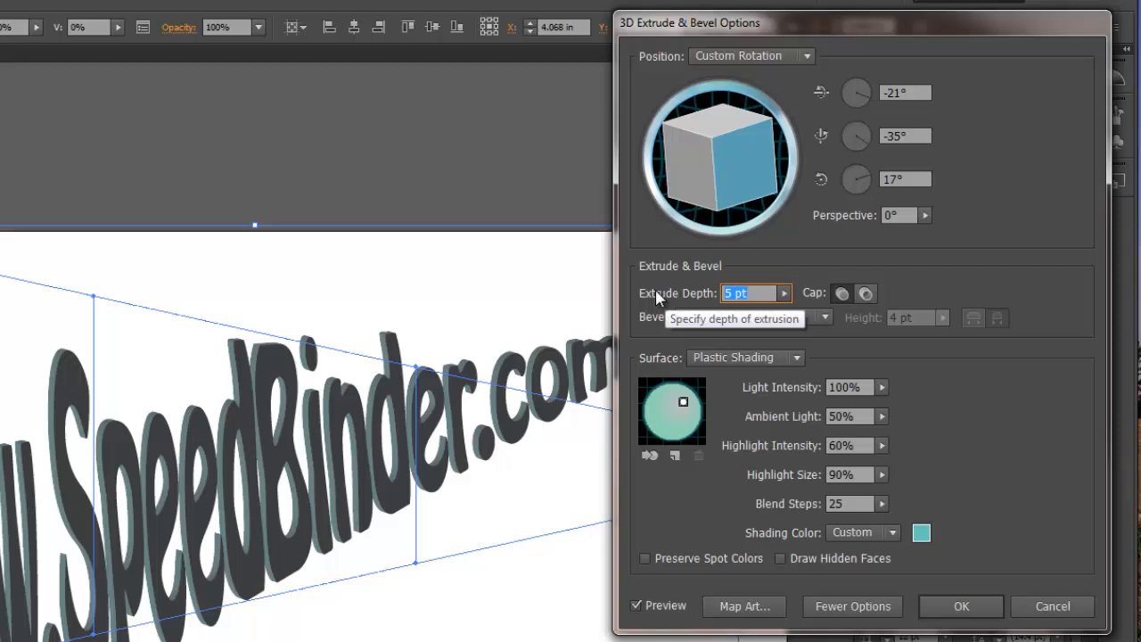
{"action": "type", "text": "50"}
{"action": "key", "text": "Tab"}
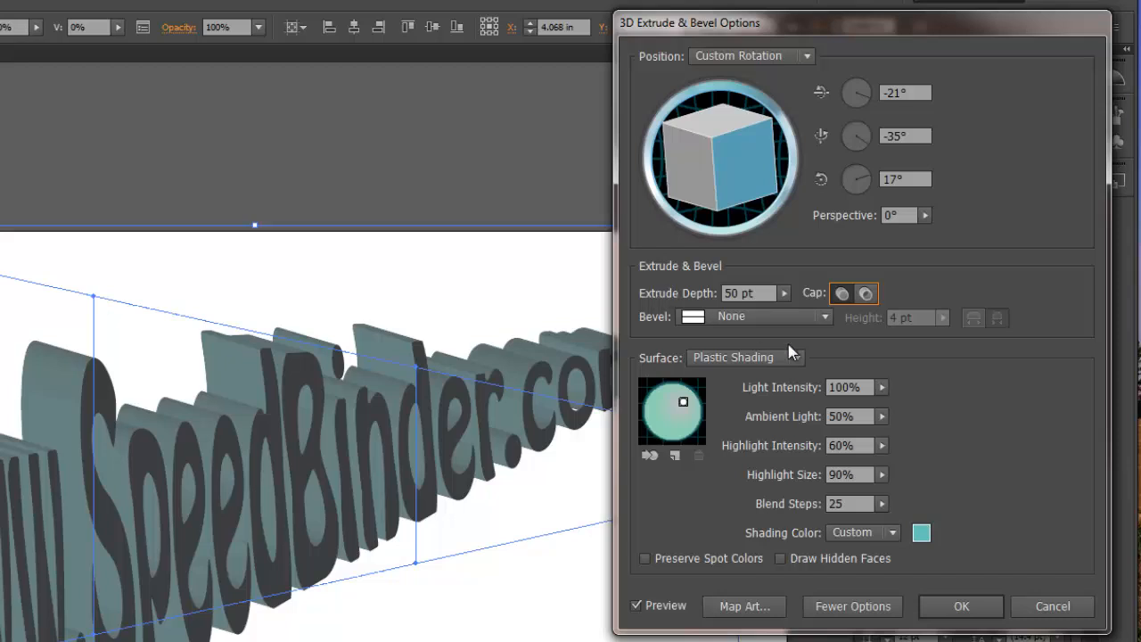
- Try the Classic bevel shape on the extruded text and reset the bevel to None
{"action": "left_click", "coordinate": [754, 315]}
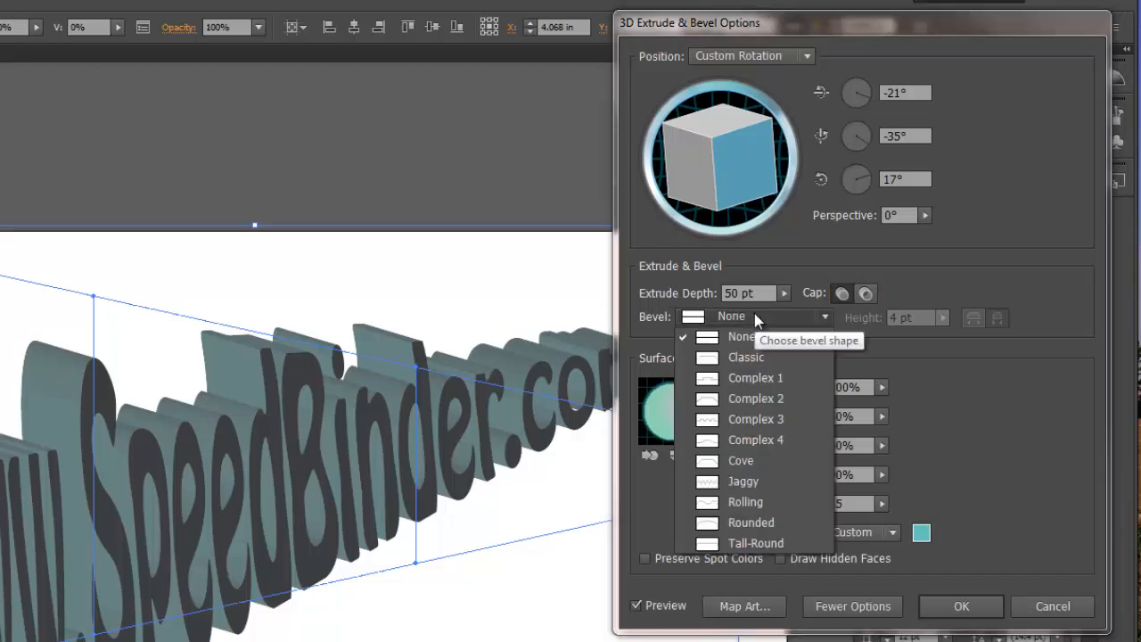
{"action": "left_click", "coordinate": [749, 358]}
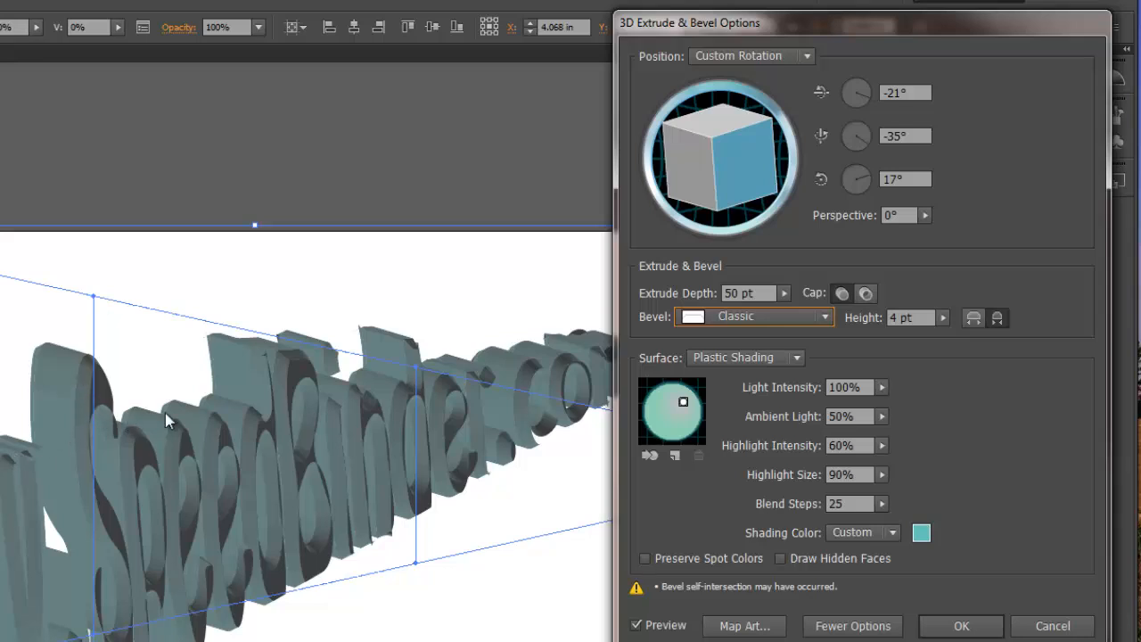
{"action": "left_click", "coordinate": [732, 328]}
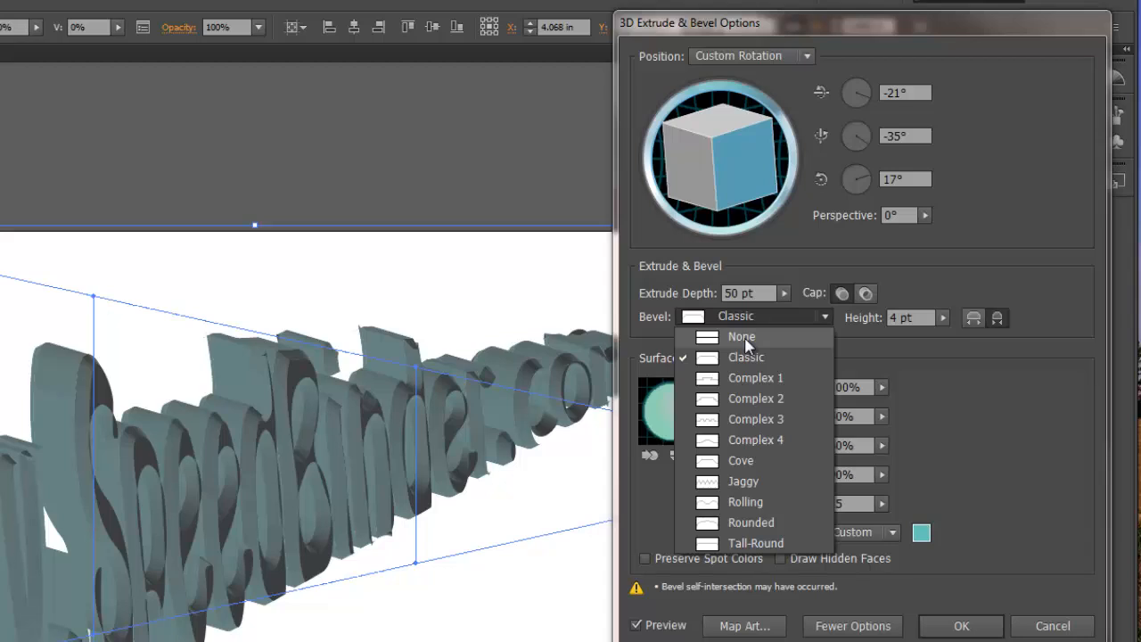
{"action": "left_click", "coordinate": [745, 343]}
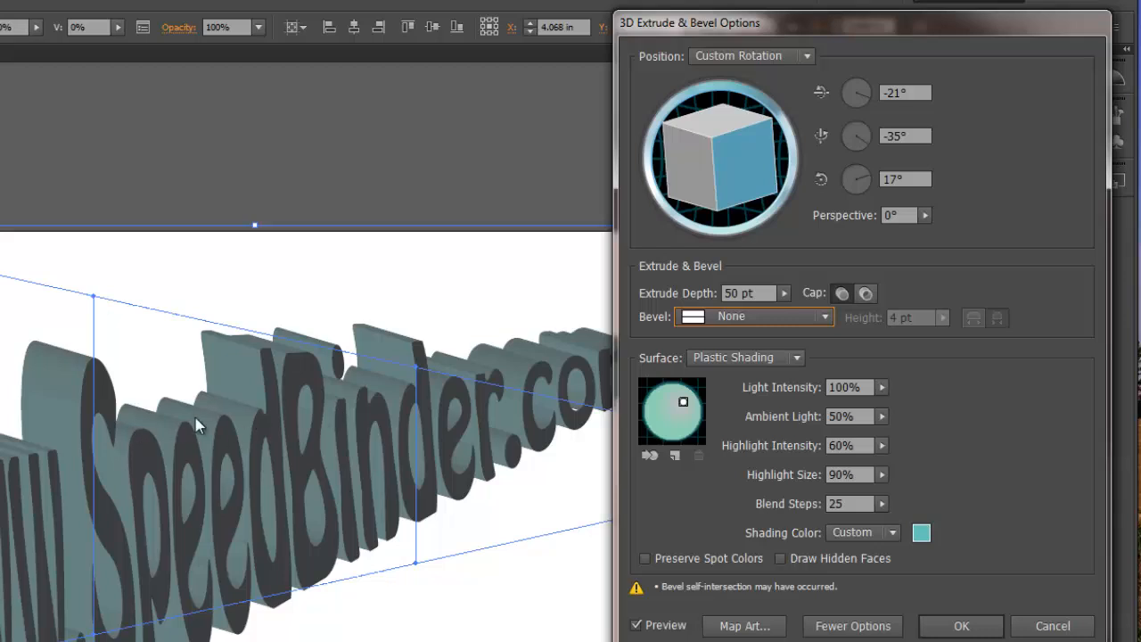
- Lower the ambient light of the surface shading to 0% and settle on 12%
{"action": "left_click", "coordinate": [882, 416]}
{"action": "left_click_drag", "start_coordinate": [835, 437], "coordinate": [773, 441]}
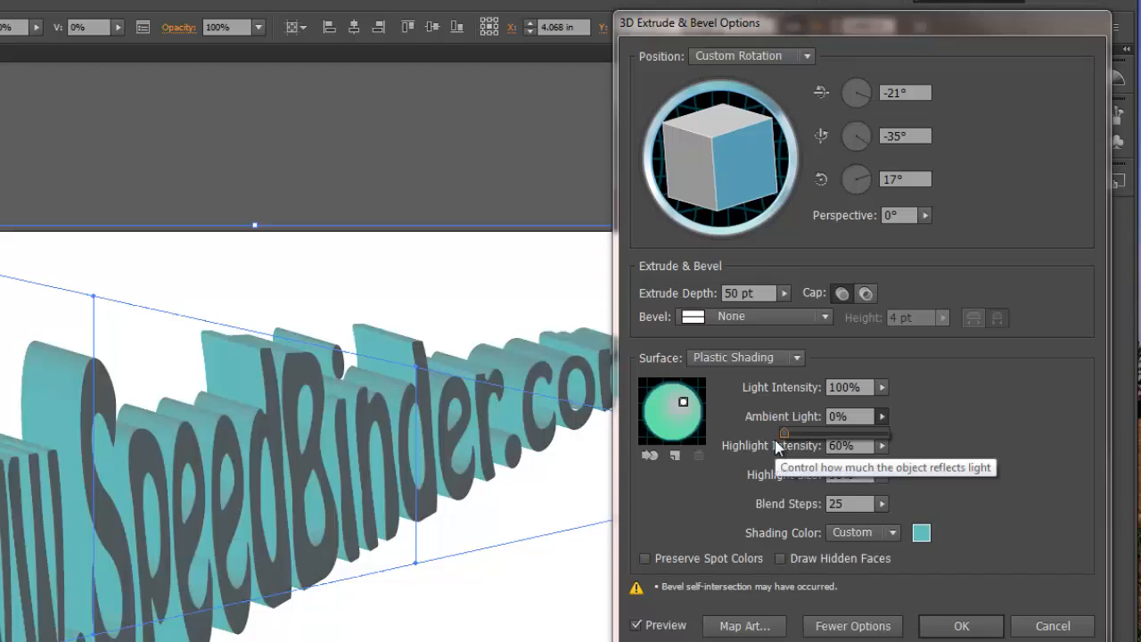
{"action": "mouse_move", "coordinate": [784, 435]}
{"action": "left_mouse_down"}
{"action": "mouse_move", "coordinate": [898, 419]}
{"action": "mouse_move", "coordinate": [798, 454]}
{"action": "left_mouse_up"}
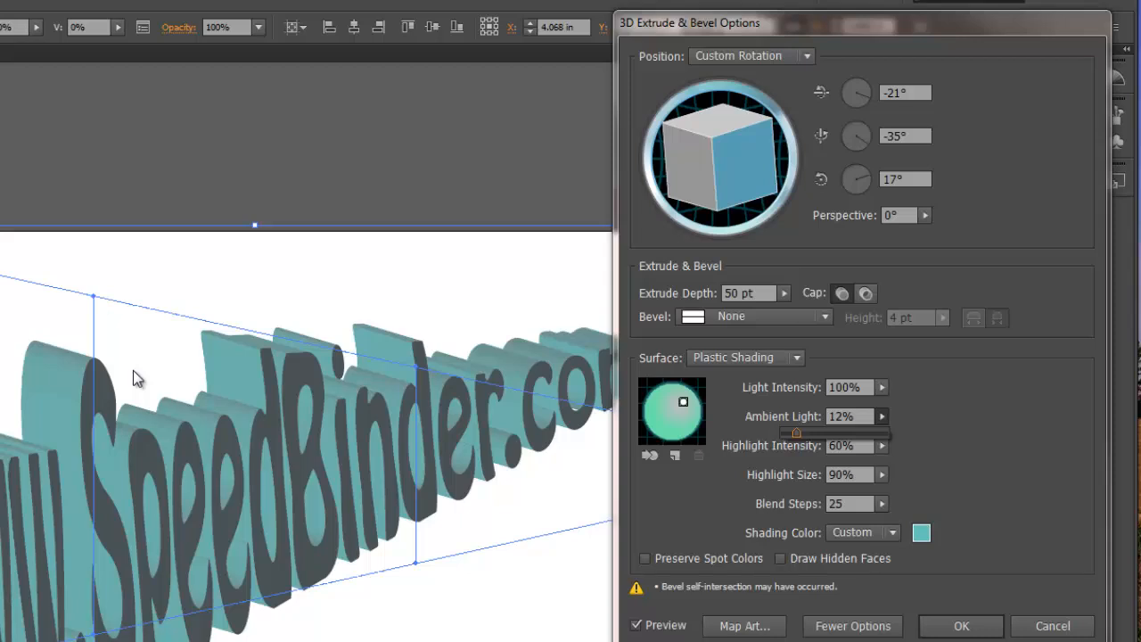
{"action": "left_click", "coordinate": [863, 502]}
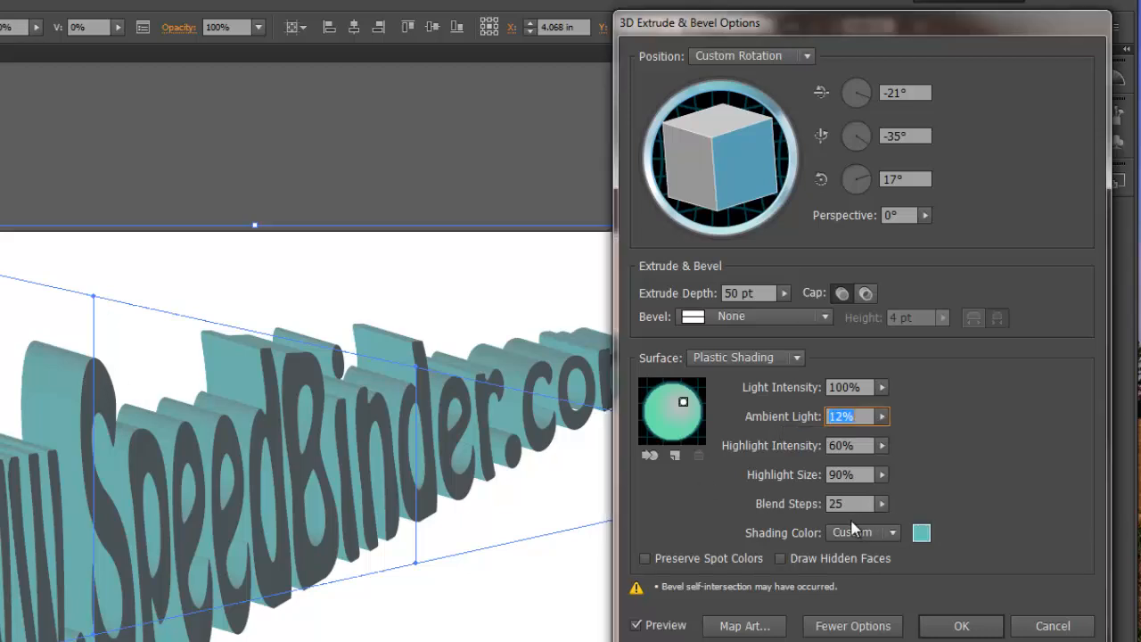
- Raise the blend steps of the surface shading to 159
{"action": "left_click", "coordinate": [862, 502]}
{"action": "left_click", "coordinate": [882, 506]}
{"action": "left_click", "coordinate": [833, 522]}
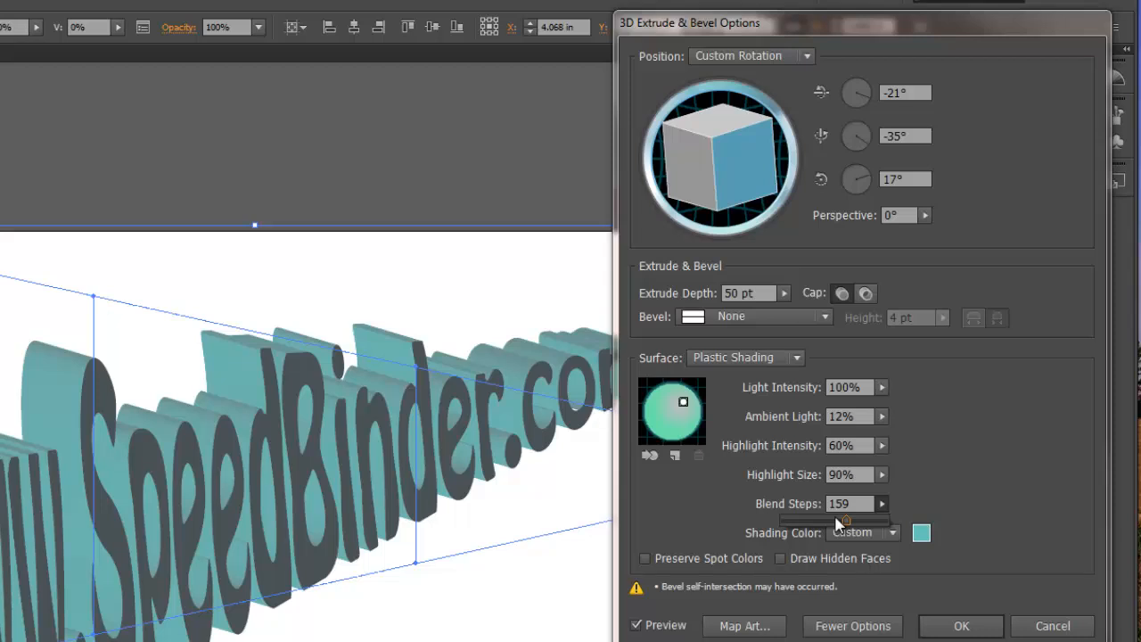
{"action": "left_click", "coordinate": [981, 456]}
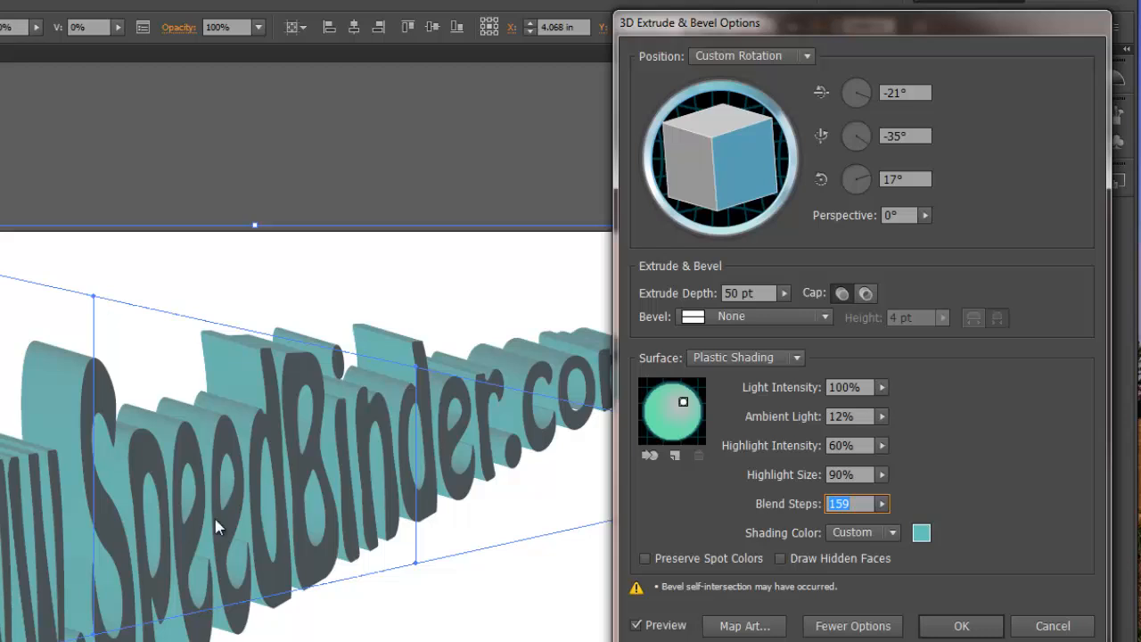
- Examine the mappable surfaces of the extruded lettering one by one in Map Art, up to surface 14
{"action": "left_click", "coordinate": [753, 628]}
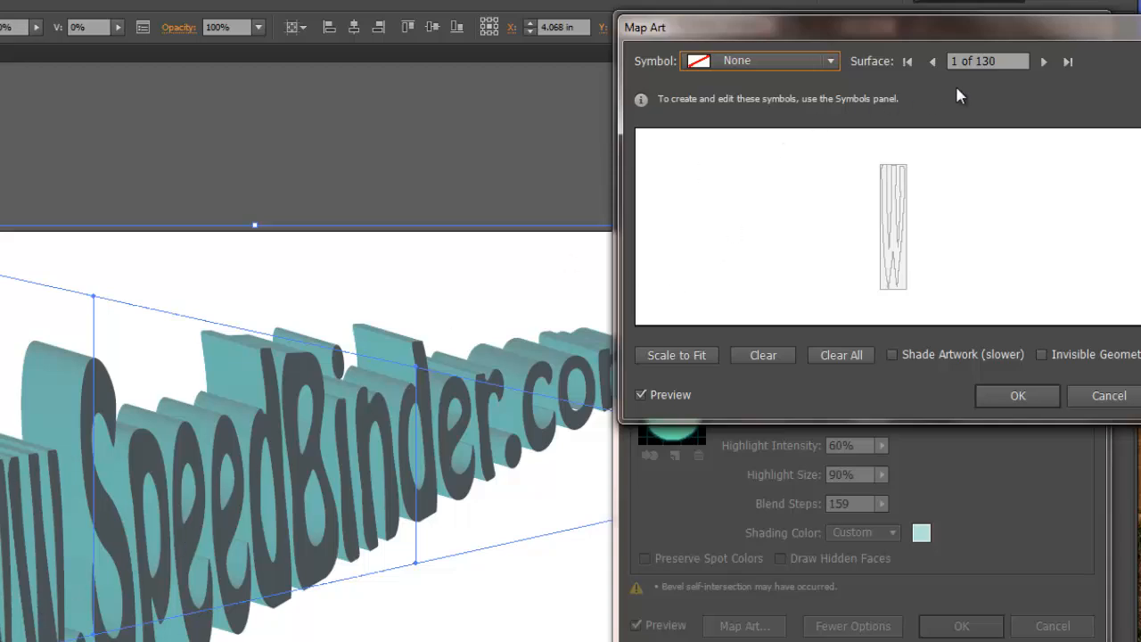
{"action": "left_click", "coordinate": [1045, 61]}
{"action": "left_click", "coordinate": [1045, 62]}
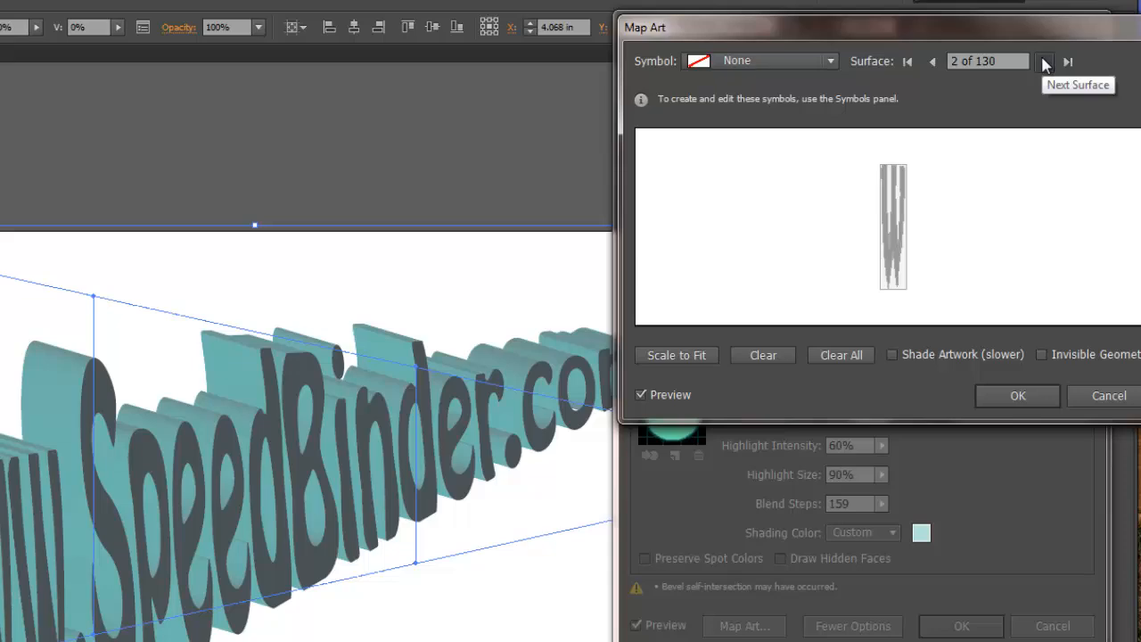
{"action": "left_click", "coordinate": [1044, 62]}
{"action": "left_click", "coordinate": [1044, 61]}
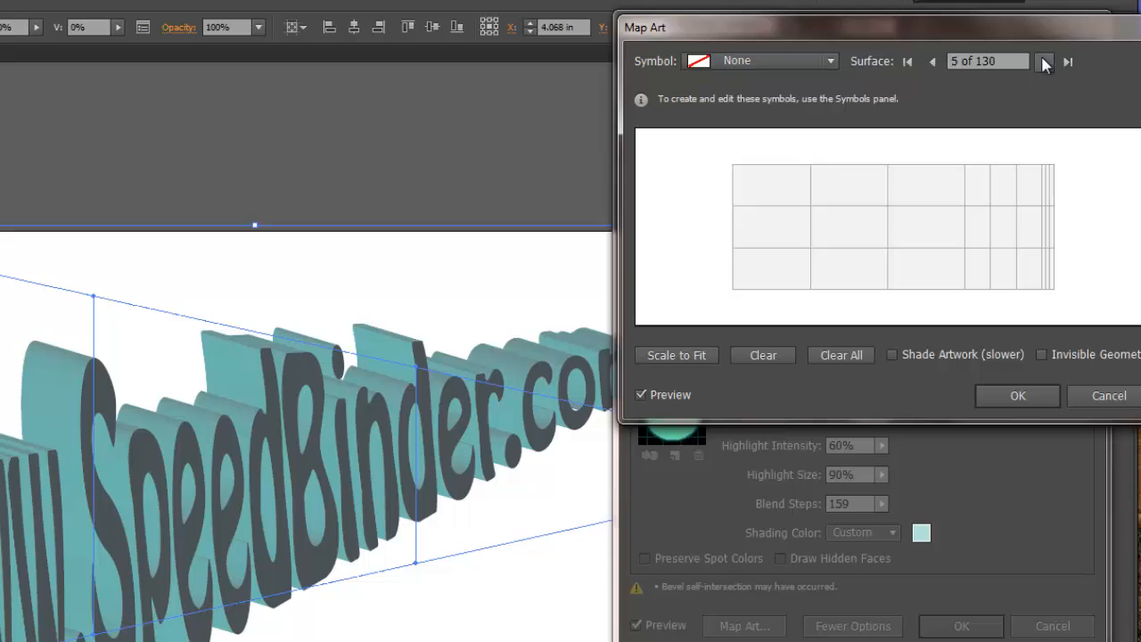
{"action": "left_click", "coordinate": [1045, 62]}
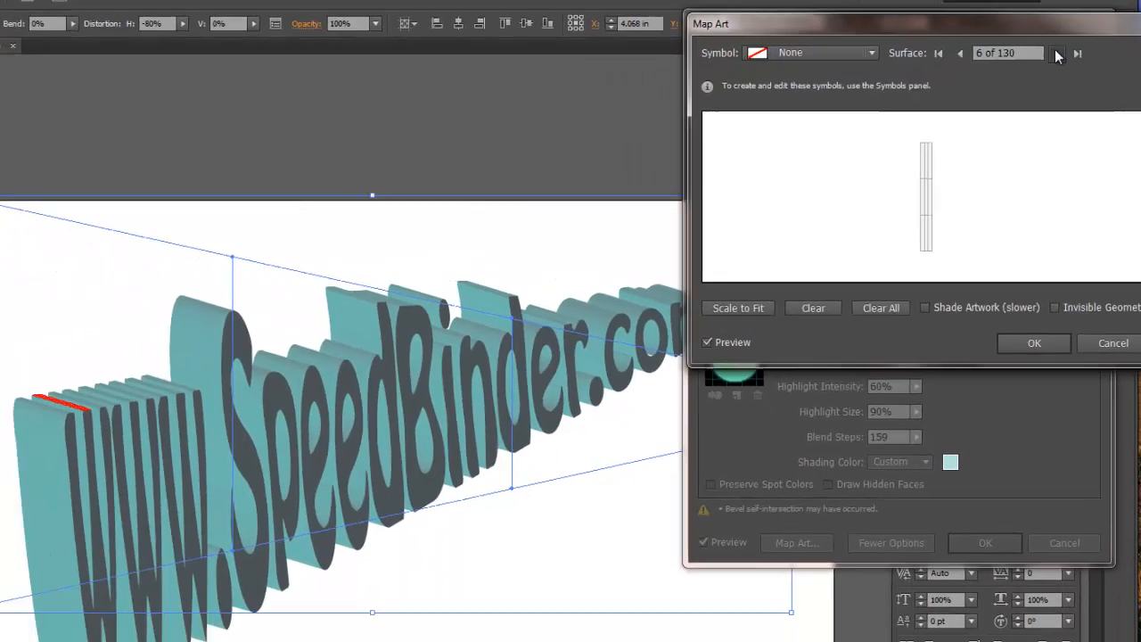
{"action": "left_click", "coordinate": [1057, 54]}
{"action": "left_click", "coordinate": [1057, 54]}
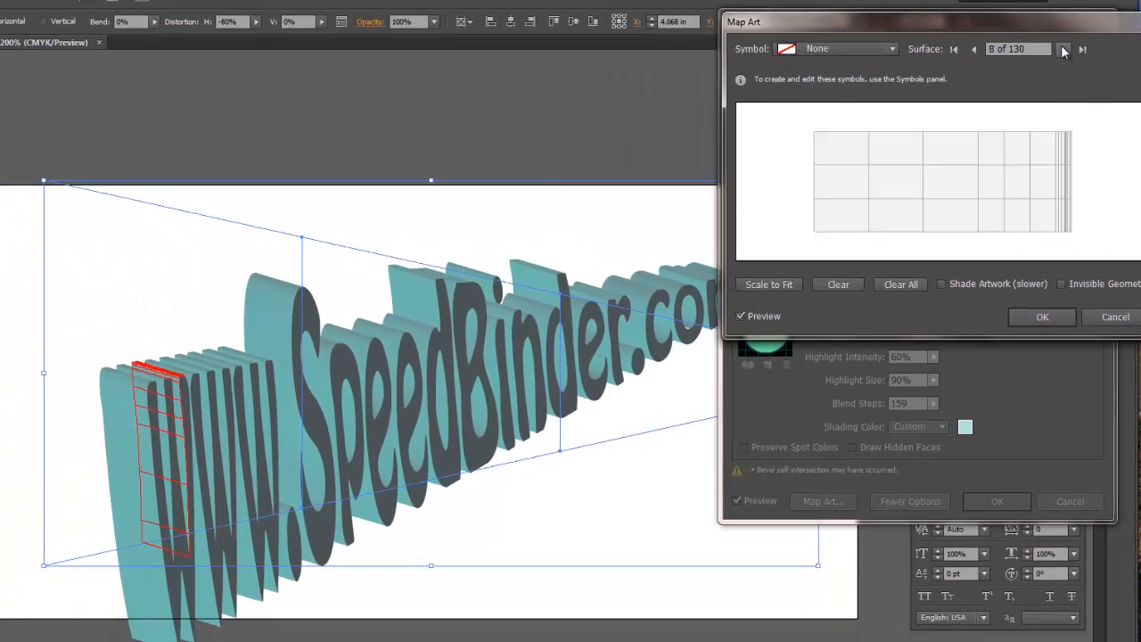
{"action": "left_click", "coordinate": [1057, 54]}
{"action": "left_click", "coordinate": [1057, 54]}
{"action": "left_click", "coordinate": [1063, 50]}
{"action": "left_click", "coordinate": [1062, 50]}
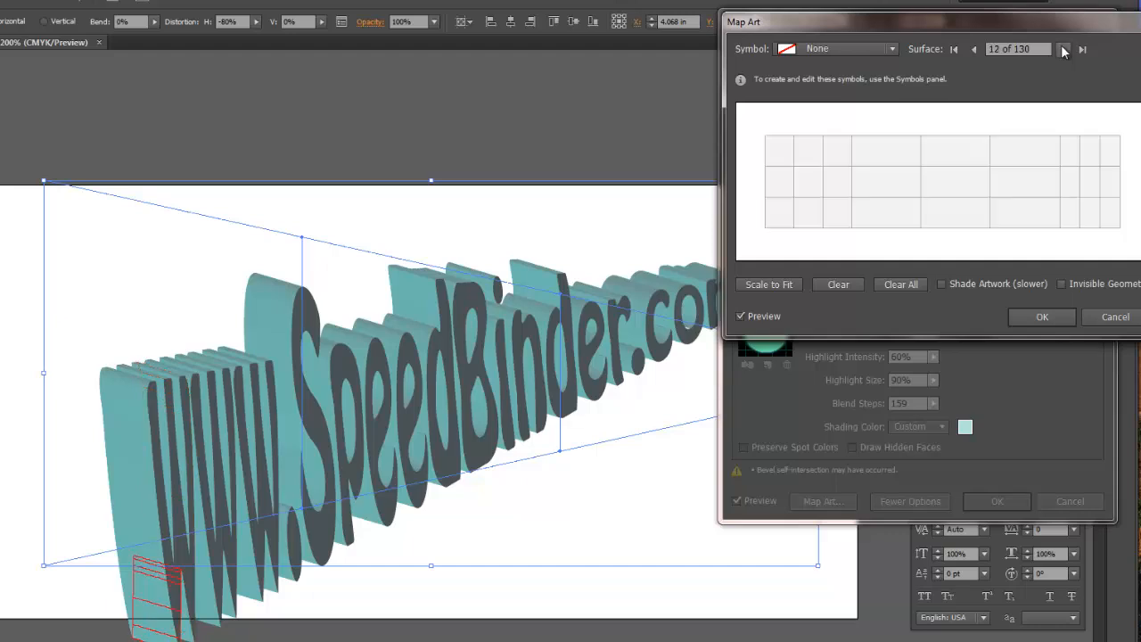
{"action": "left_click", "coordinate": [1063, 50]}
{"action": "left_click", "coordinate": [1062, 50]}
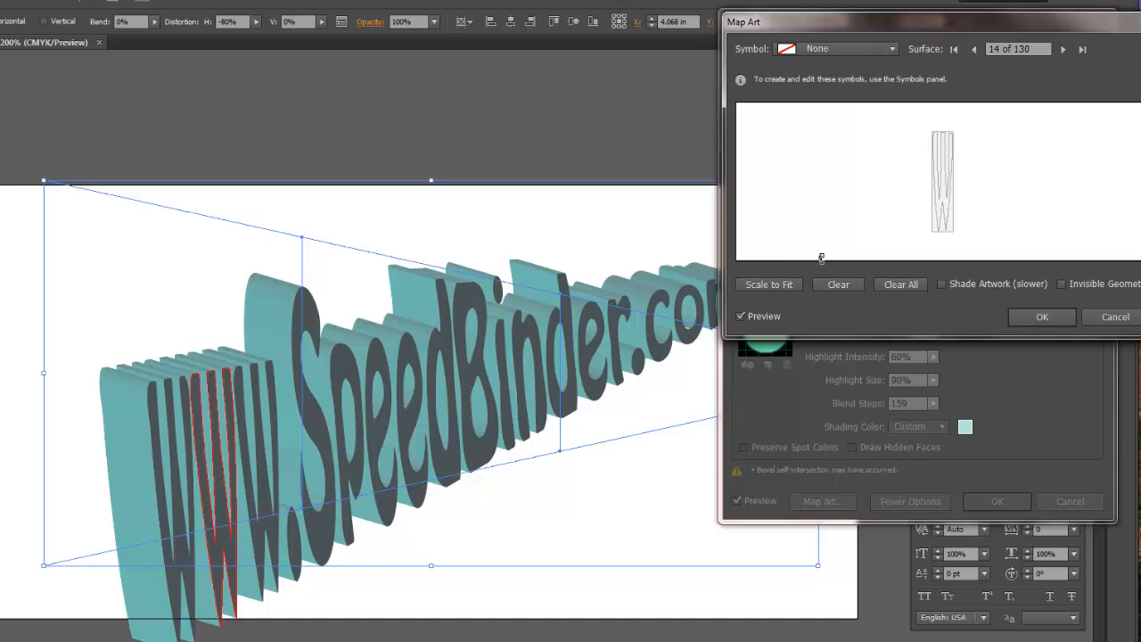
- Try mapping the Illuminated Orange symbol onto surface 14, enlarged past the letter's outline, and clear all mapped artwork
{"action": "left_click", "coordinate": [873, 49]}
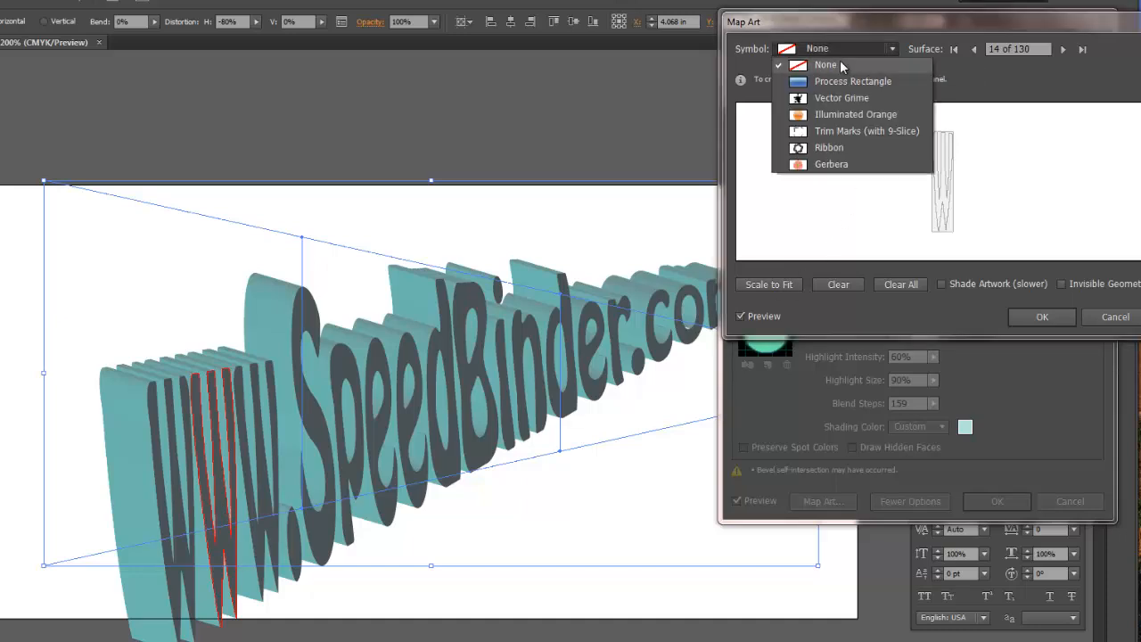
{"action": "left_click", "coordinate": [833, 114]}
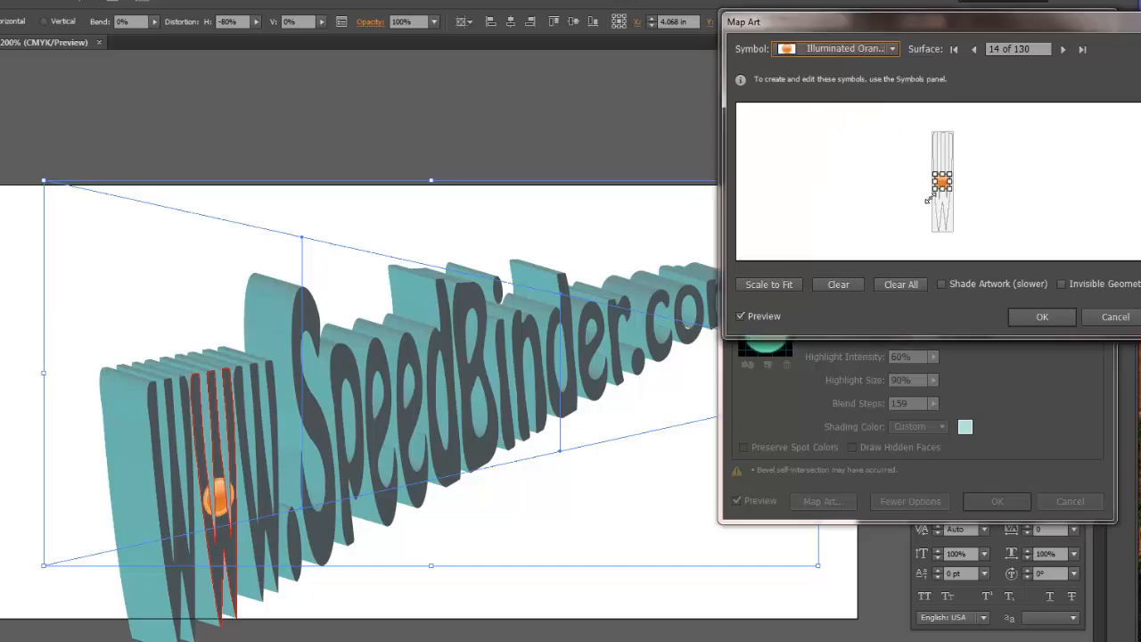
{"action": "left_click_drag", "start_coordinate": [924, 137], "coordinate": [908, 110]}
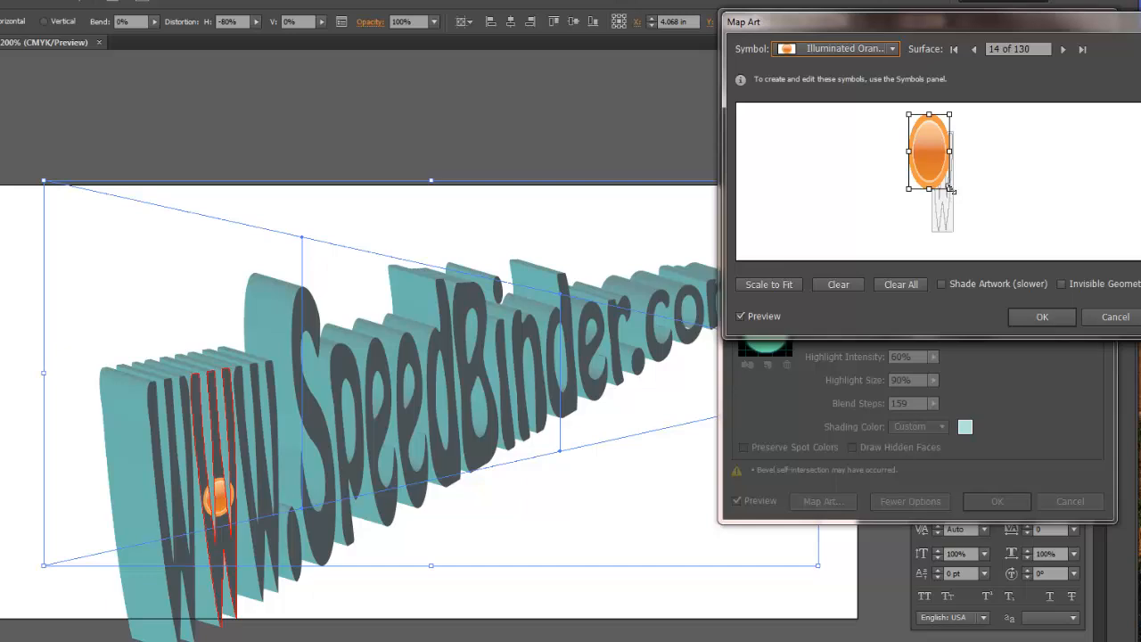
{"action": "left_click_drag", "start_coordinate": [951, 190], "coordinate": [980, 258]}
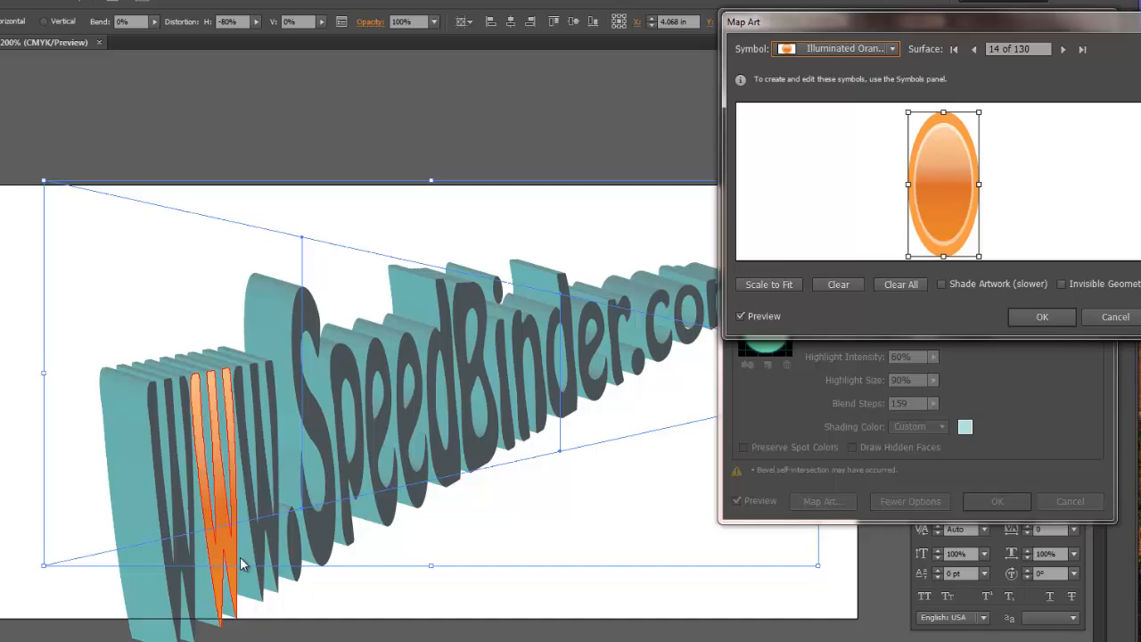
{"action": "left_click", "coordinate": [901, 285]}
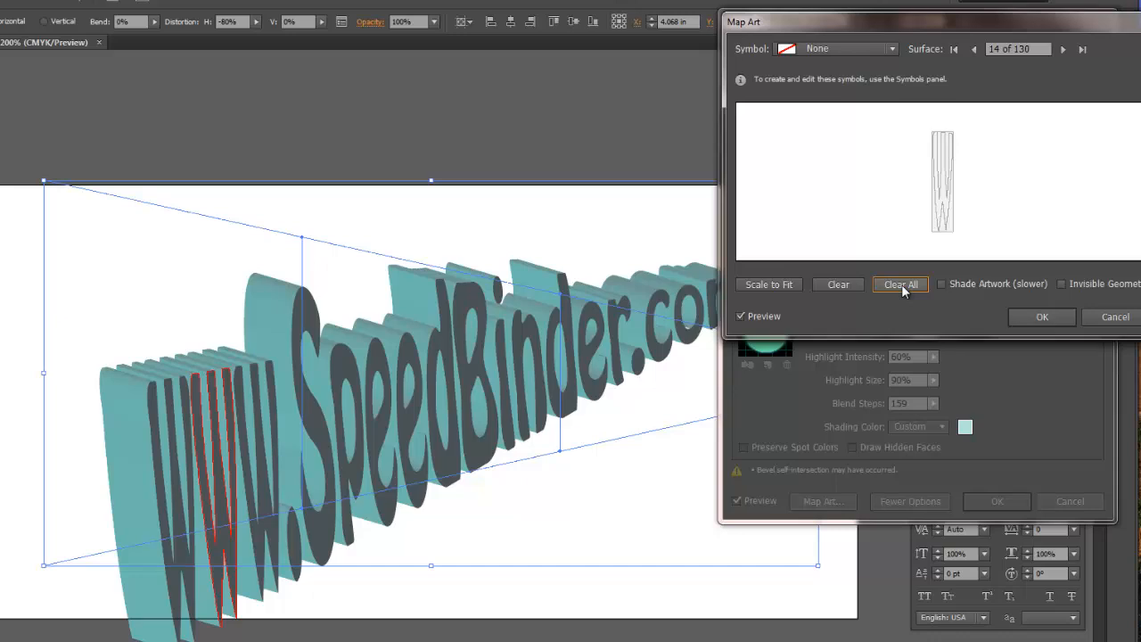
- Apply the 3D Extrude & Bevel settings without mapped art and expand the lettering's appearance
{"action": "left_click", "coordinate": [1041, 318]}
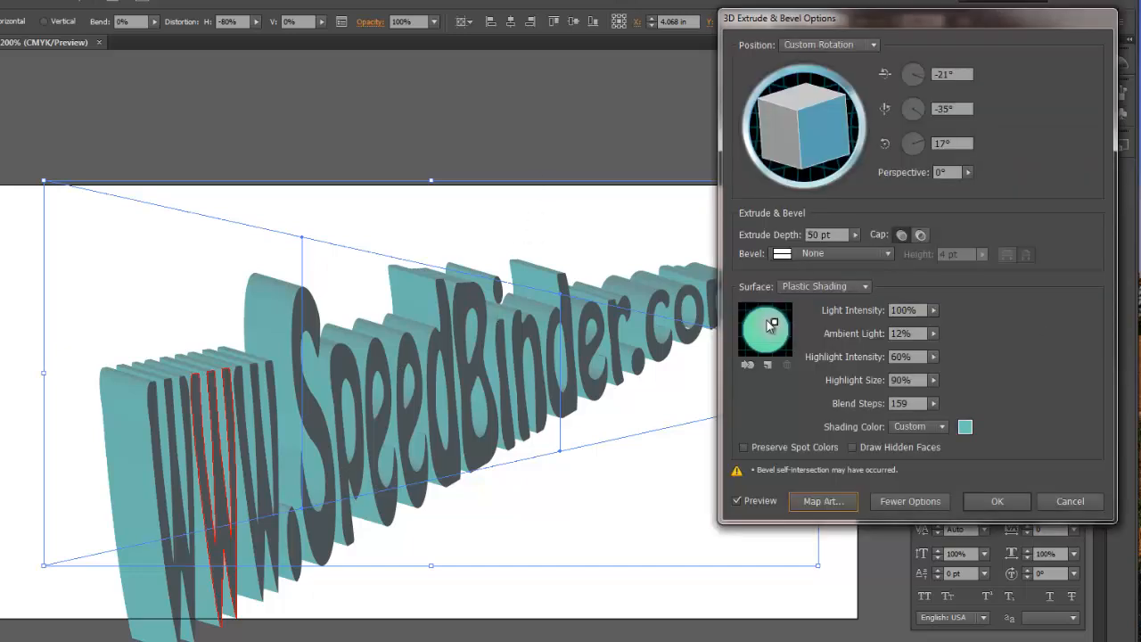
{"action": "left_click", "coordinate": [1004, 502]}
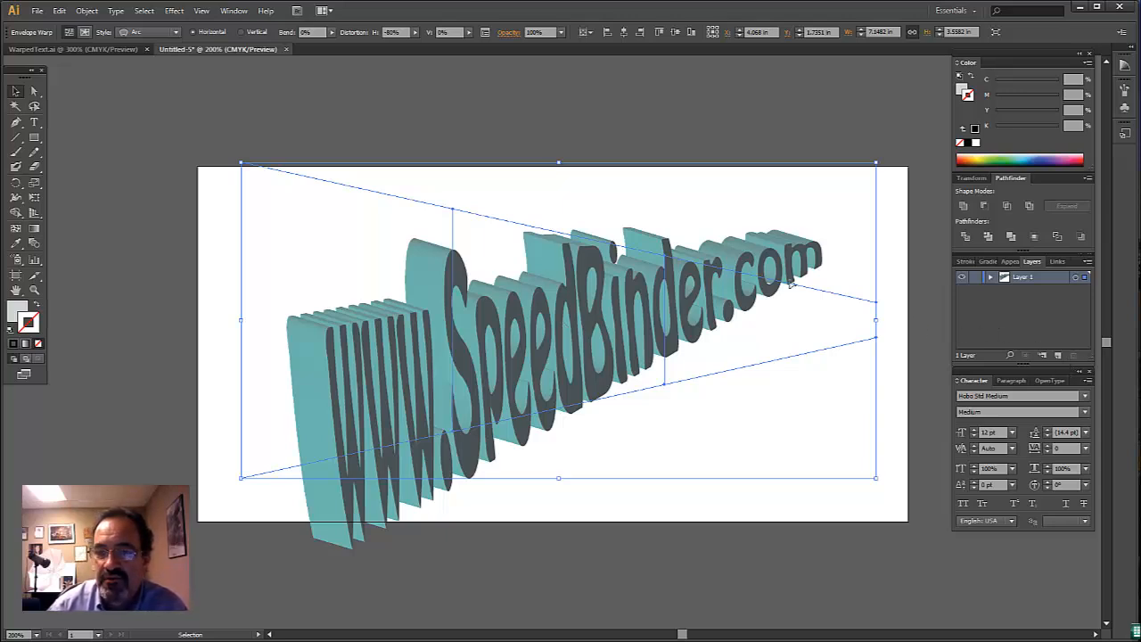
{"action": "left_click", "coordinate": [87, 11]}
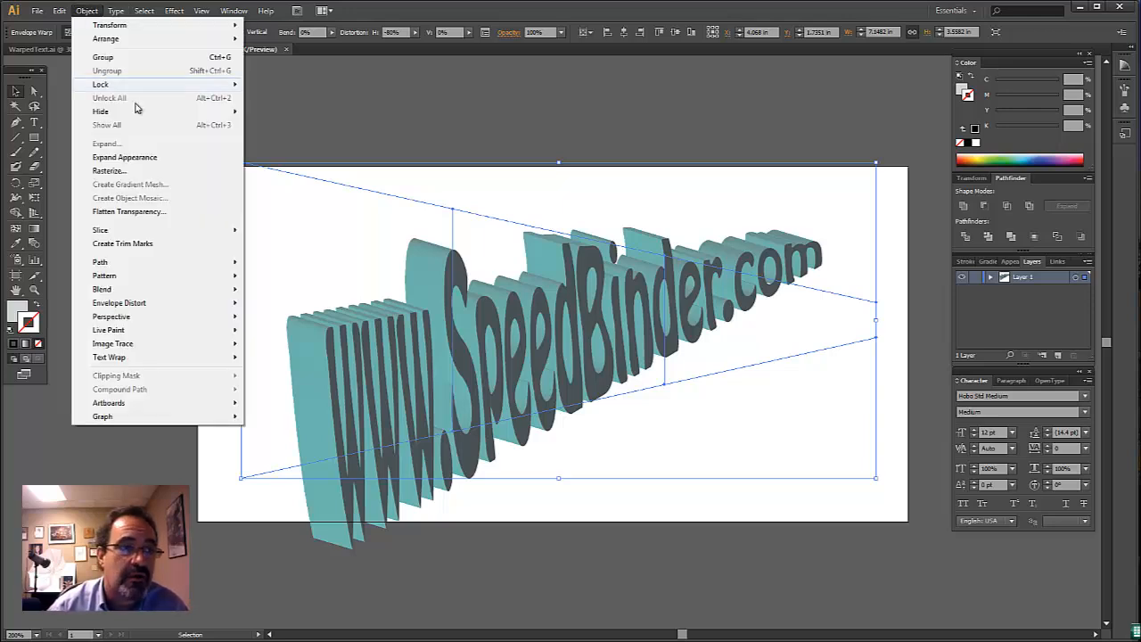
{"action": "left_click", "coordinate": [144, 158]}
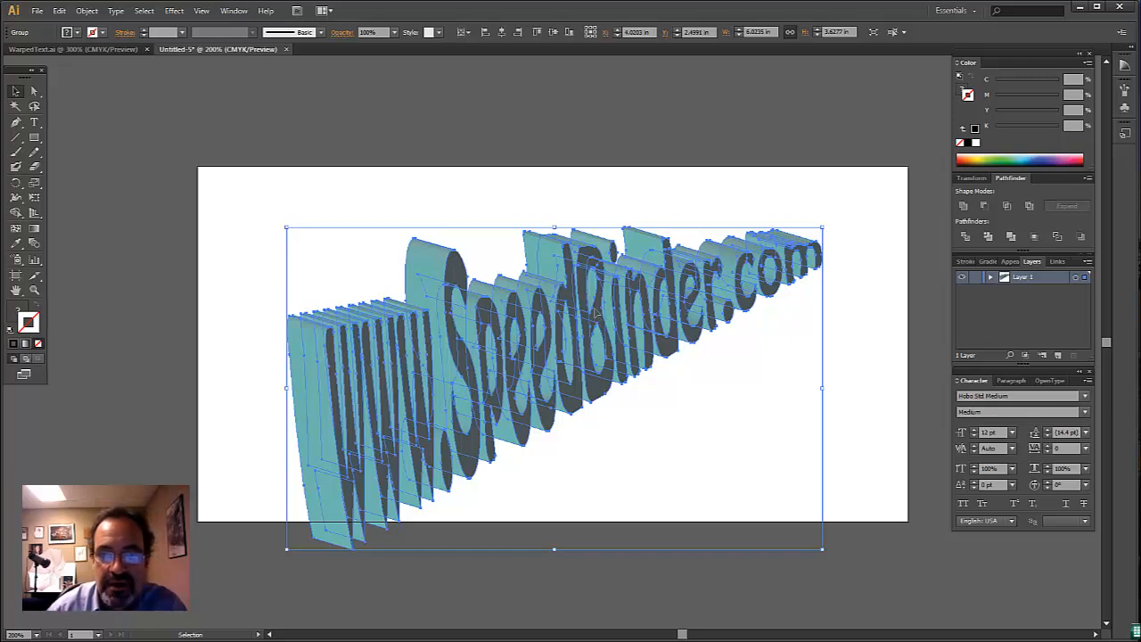
- Move the expanded lettering up so it fits entirely inside the artboard, and deselect it
{"action": "left_click_drag", "start_coordinate": [602, 317], "coordinate": [604, 276]}
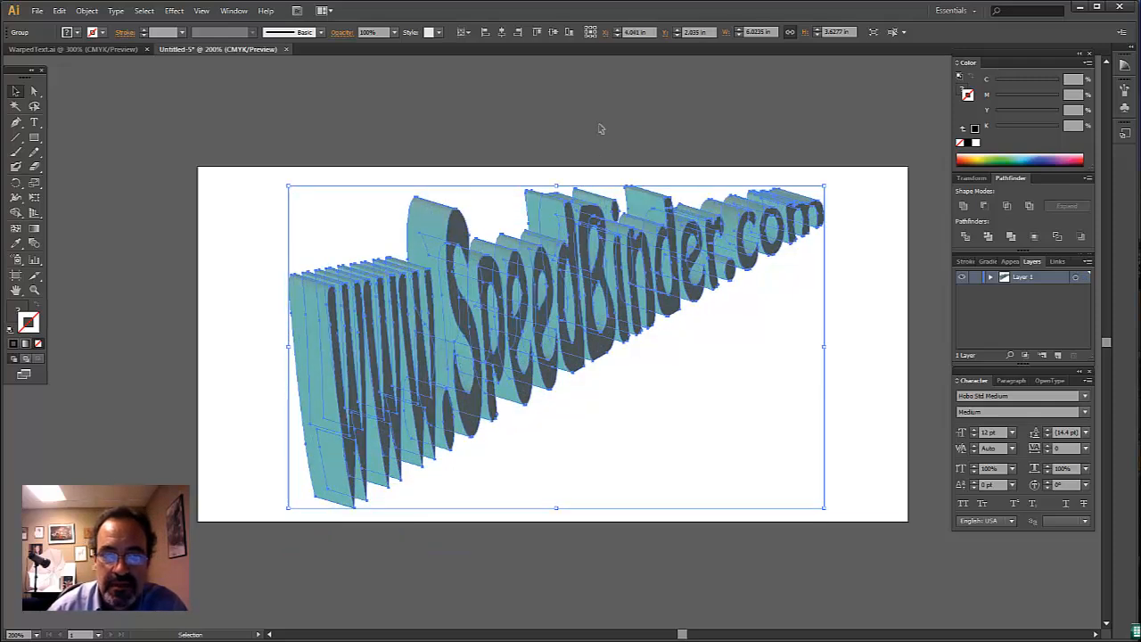
{"action": "left_click", "coordinate": [600, 126]}
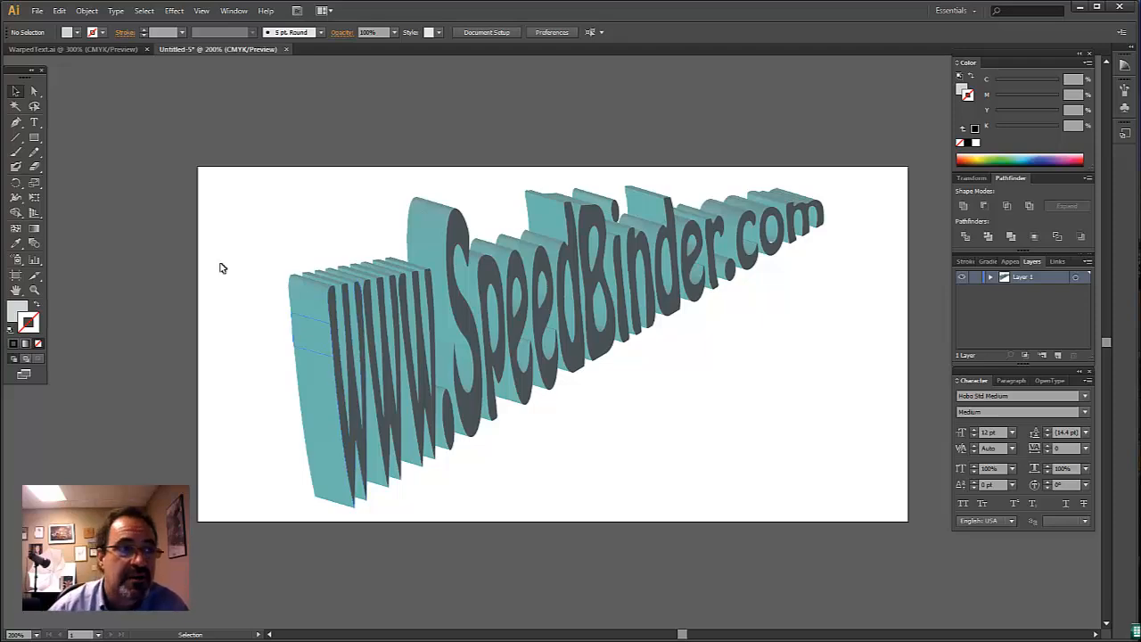
- View the finished sample lettering in WarpedText.ai and return to the untitled document
{"action": "left_click", "coordinate": [103, 48]}
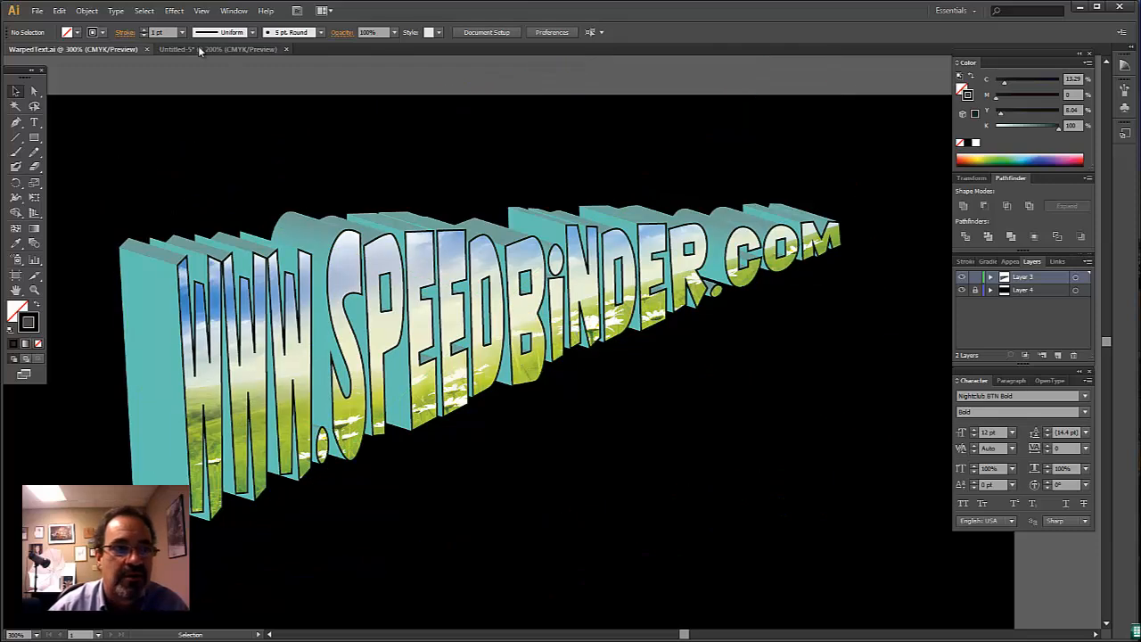
{"action": "left_click", "coordinate": [199, 49]}
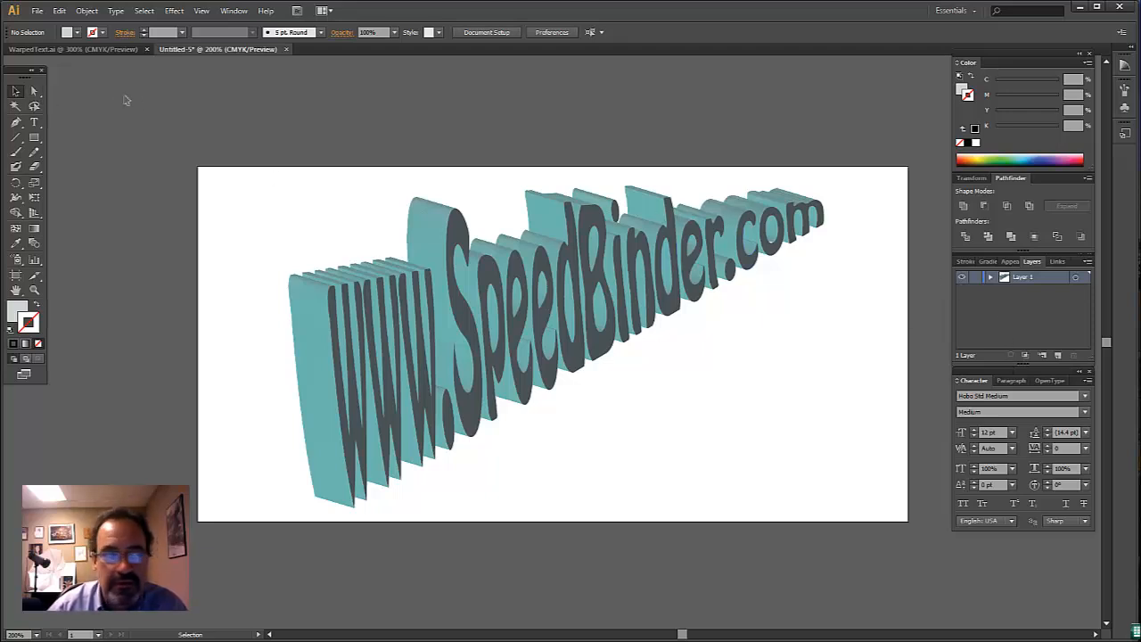
{"action": "left_click", "coordinate": [34, 90]}
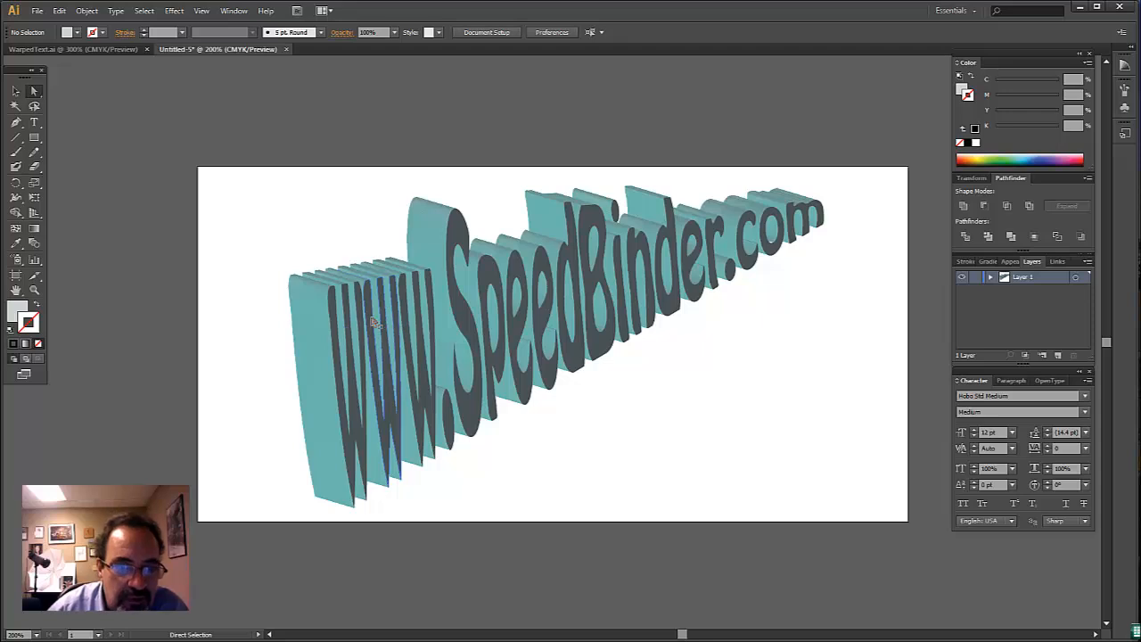
{"action": "left_click", "coordinate": [462, 296]}
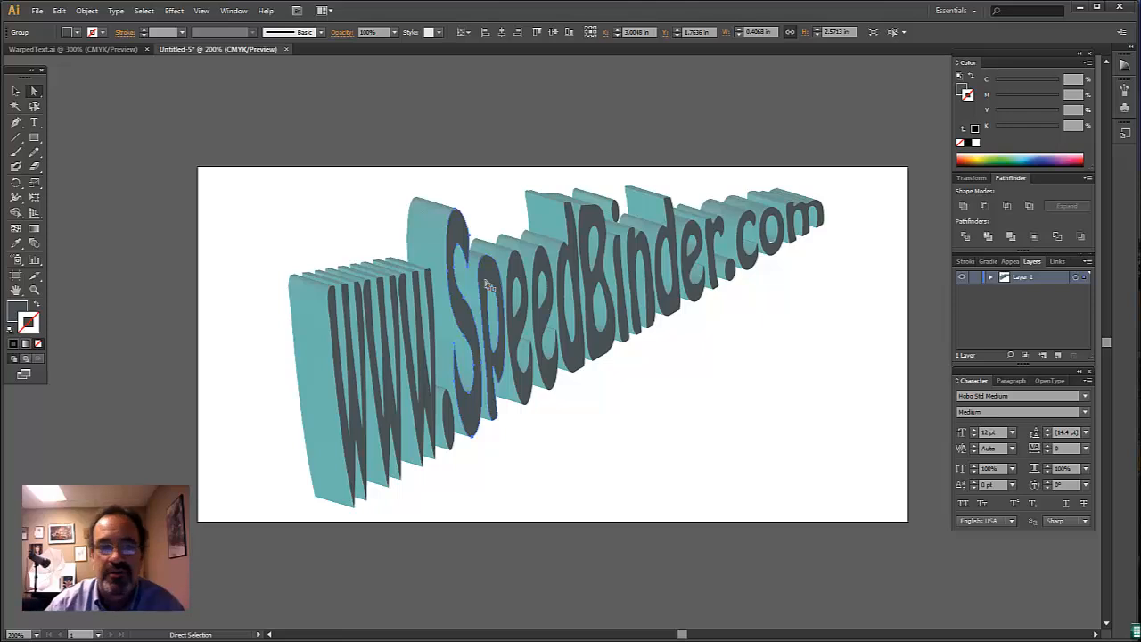
{"action": "left_click", "coordinate": [16, 90]}
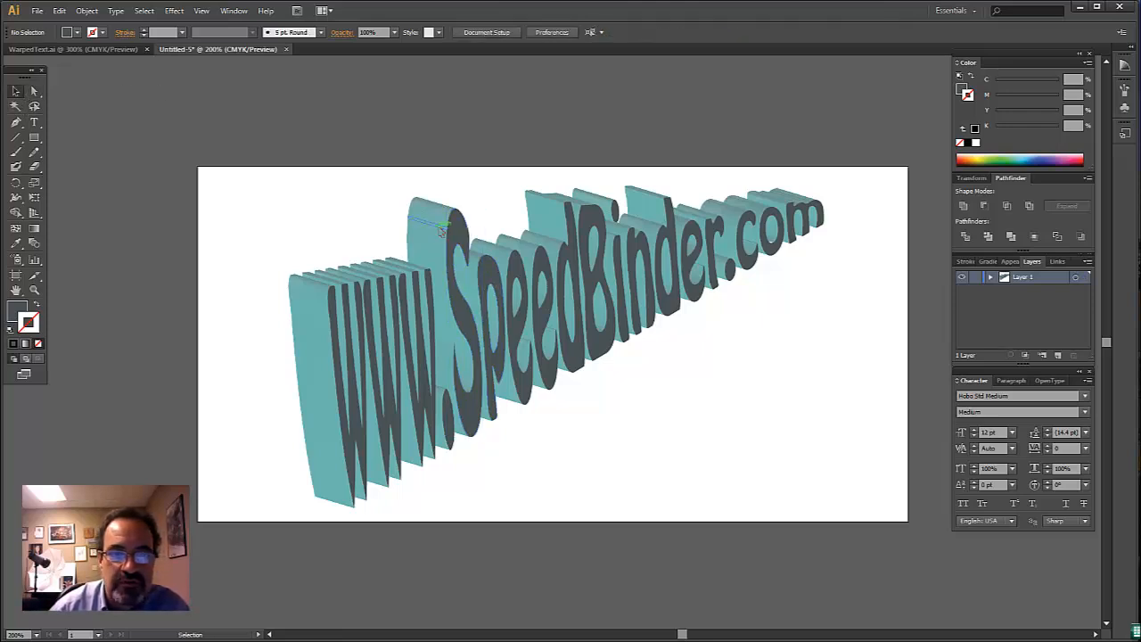
{"action": "key", "text": "ctrl+a"}
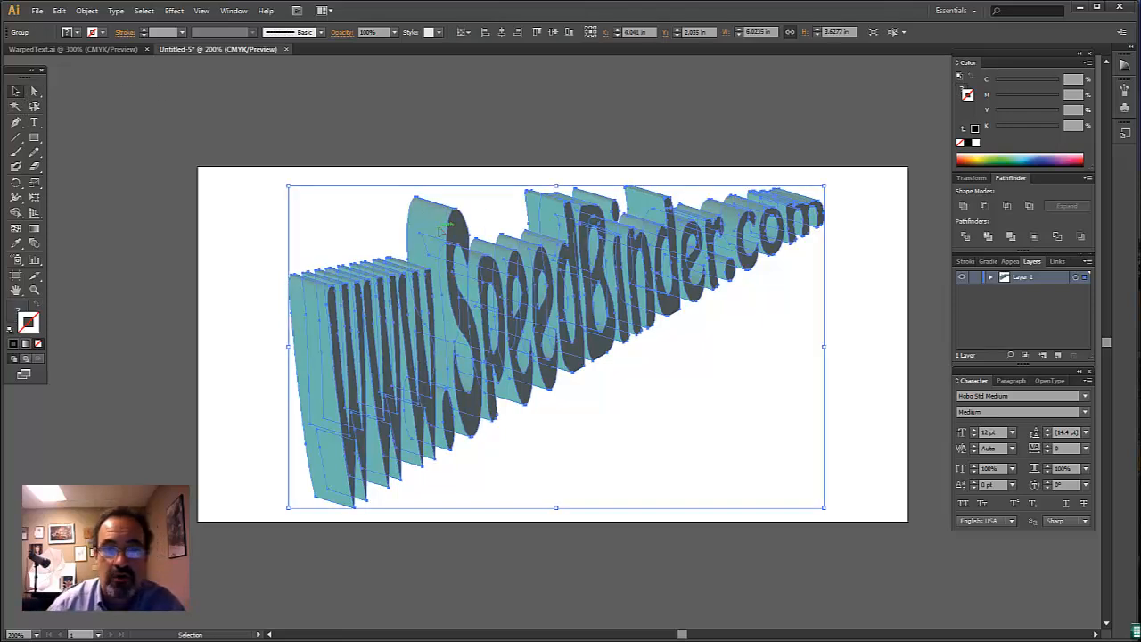
- Directly select the dark front face of the letter S and extend the selection to everything with the same fill color
{"action": "left_click", "coordinate": [38, 92]}
{"action": "left_click", "coordinate": [214, 113]}
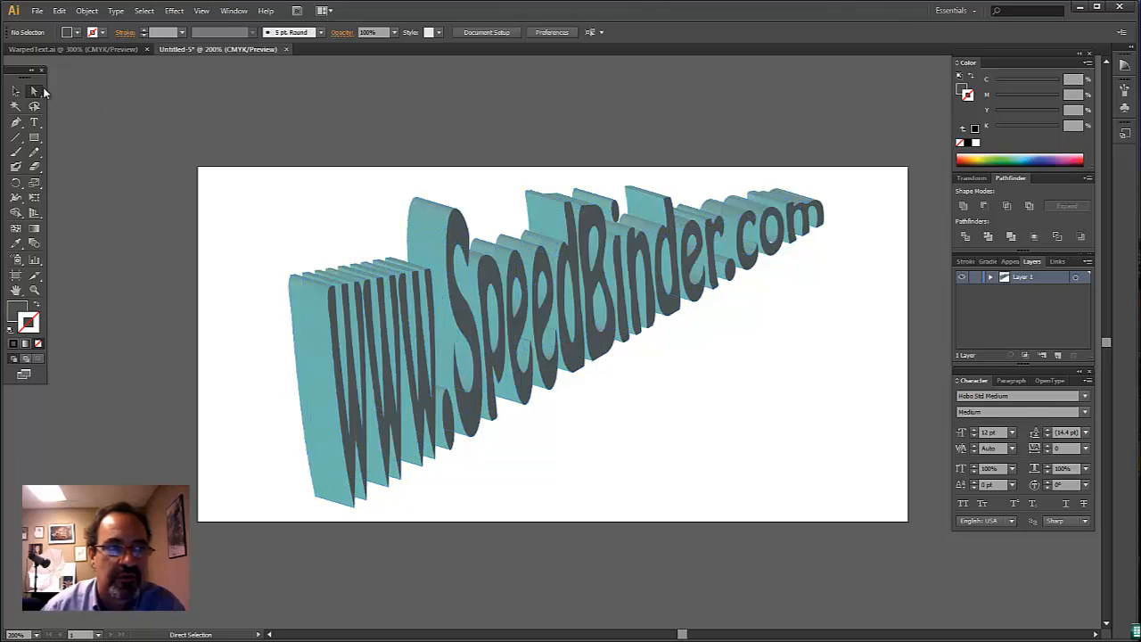
{"action": "left_click", "coordinate": [455, 232]}
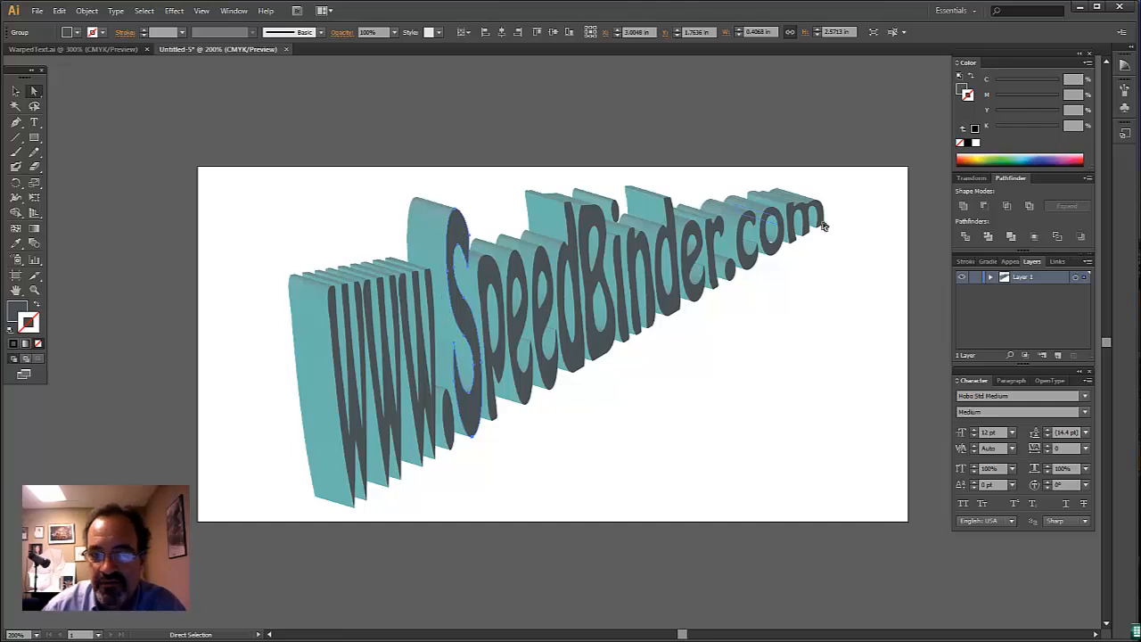
{"action": "left_click", "coordinate": [143, 11]}
{"action": "mouse_move", "coordinate": [159, 131]}
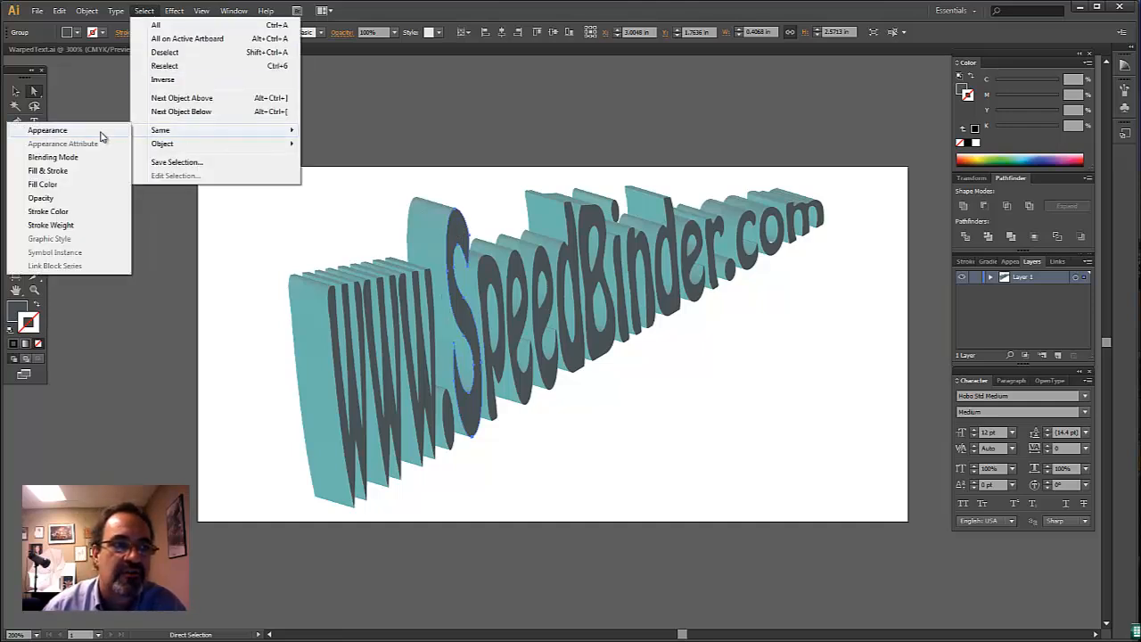
{"action": "left_click", "coordinate": [60, 185]}
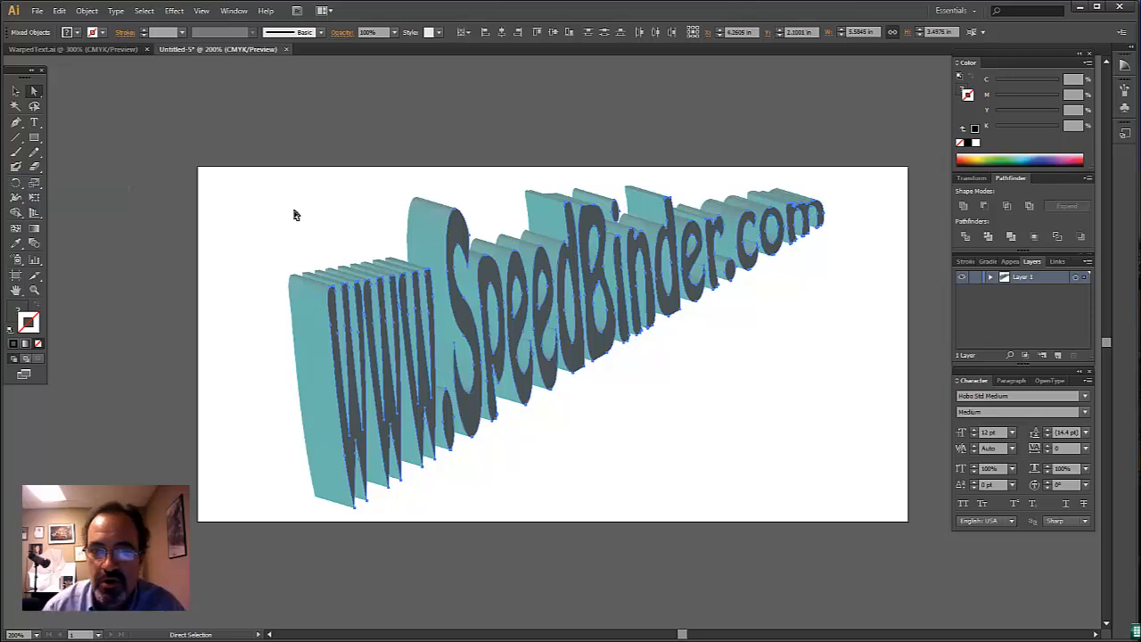
- Copy the selected front faces and paste them in place on a new layer above Layer 1
{"action": "left_click", "coordinate": [58, 11]}
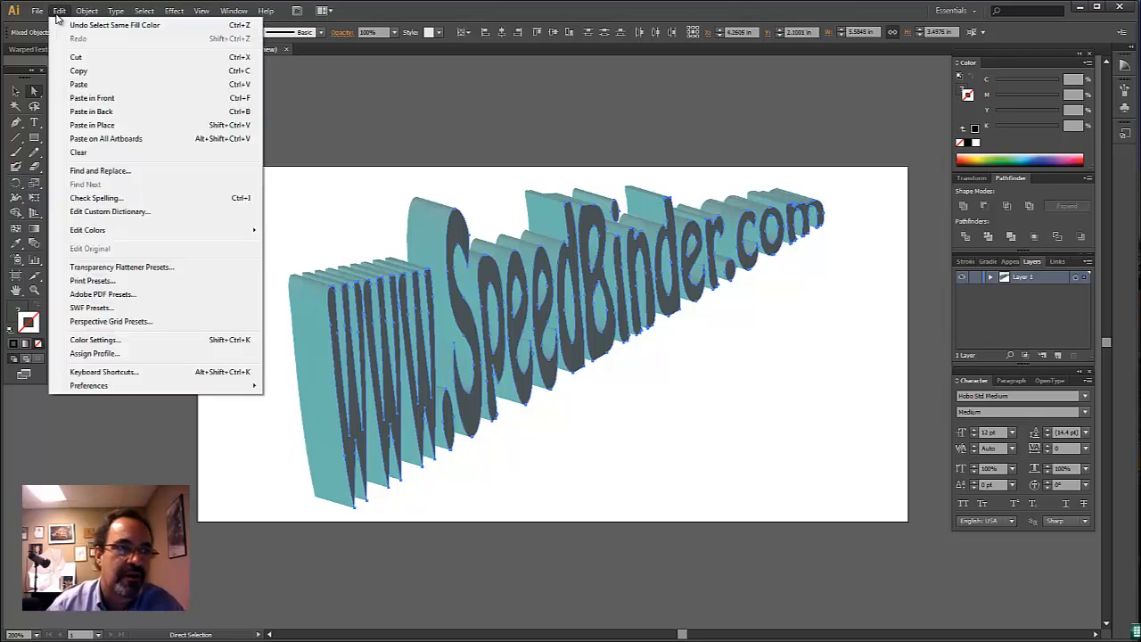
{"action": "left_click", "coordinate": [79, 70]}
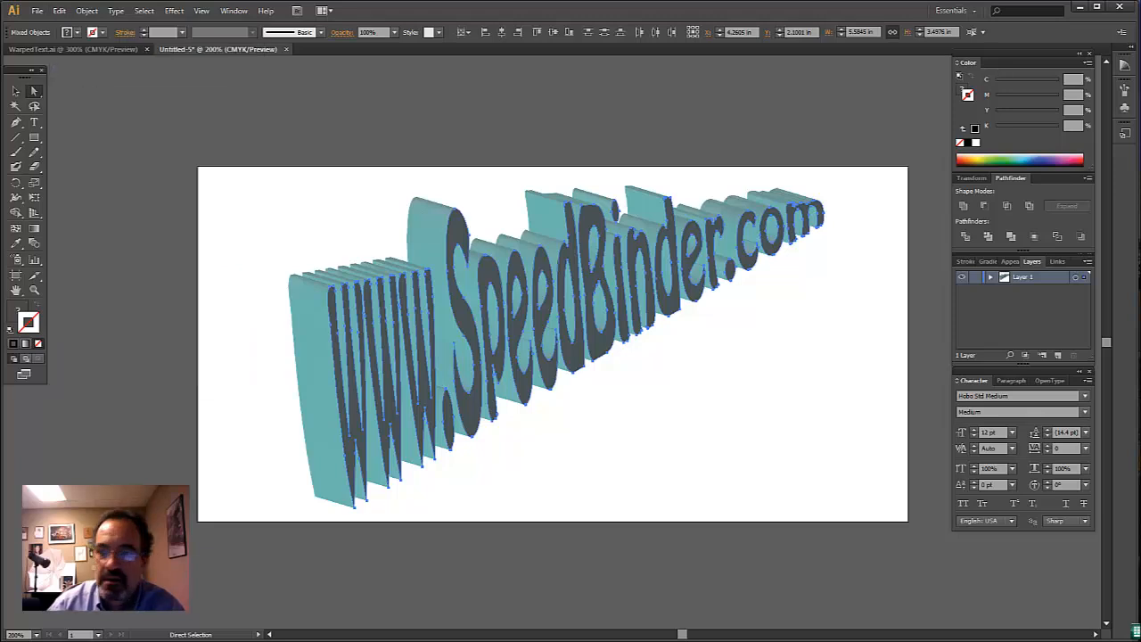
{"action": "left_click", "coordinate": [1058, 355]}
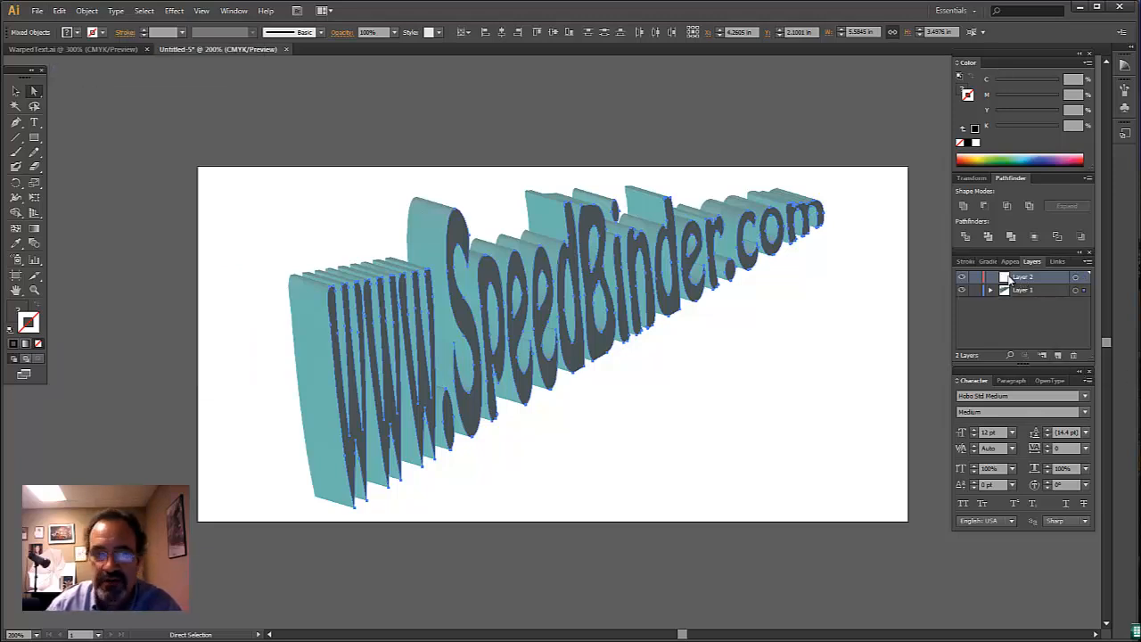
{"action": "left_click", "coordinate": [59, 10]}
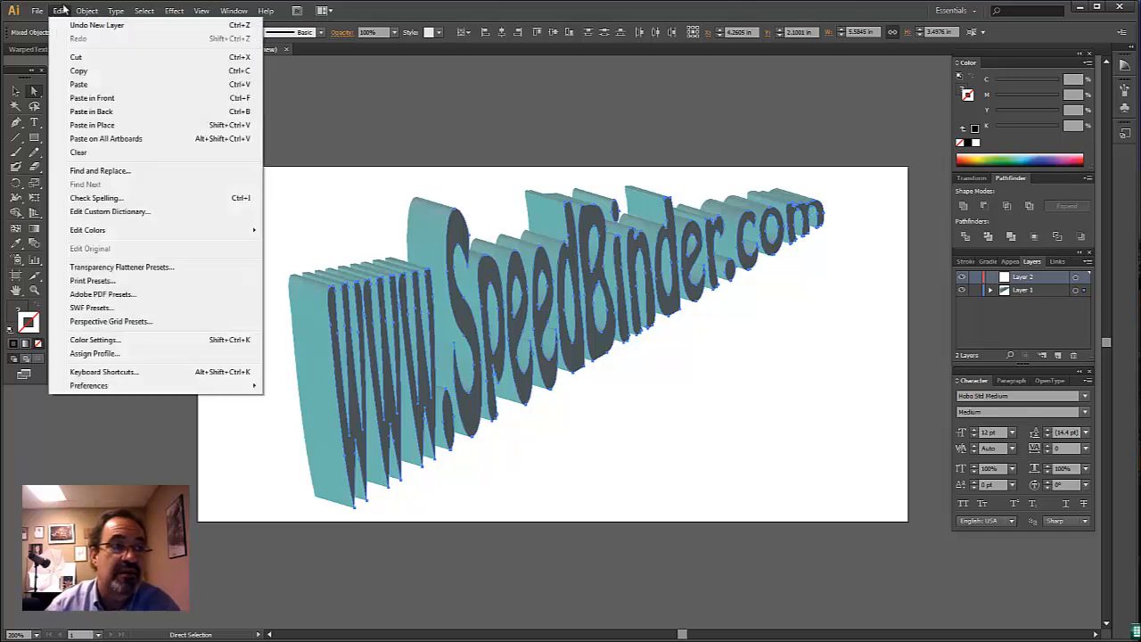
{"action": "left_click", "coordinate": [127, 127]}
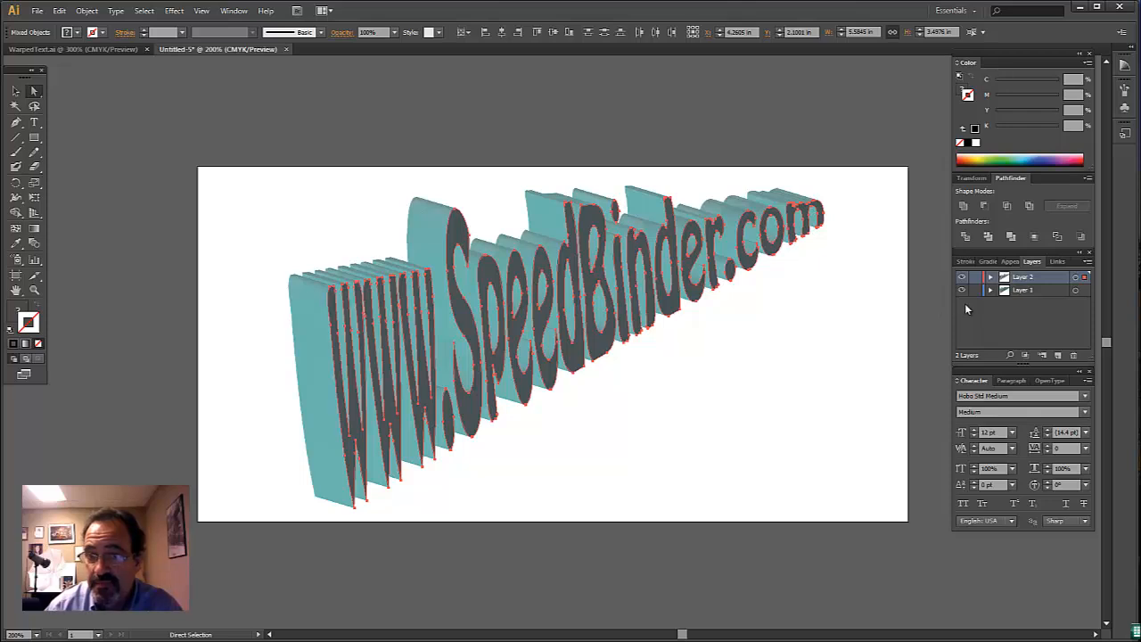
- Add a third layer and paste another copy of the front faces in place on it
{"action": "left_click", "coordinate": [1061, 360]}
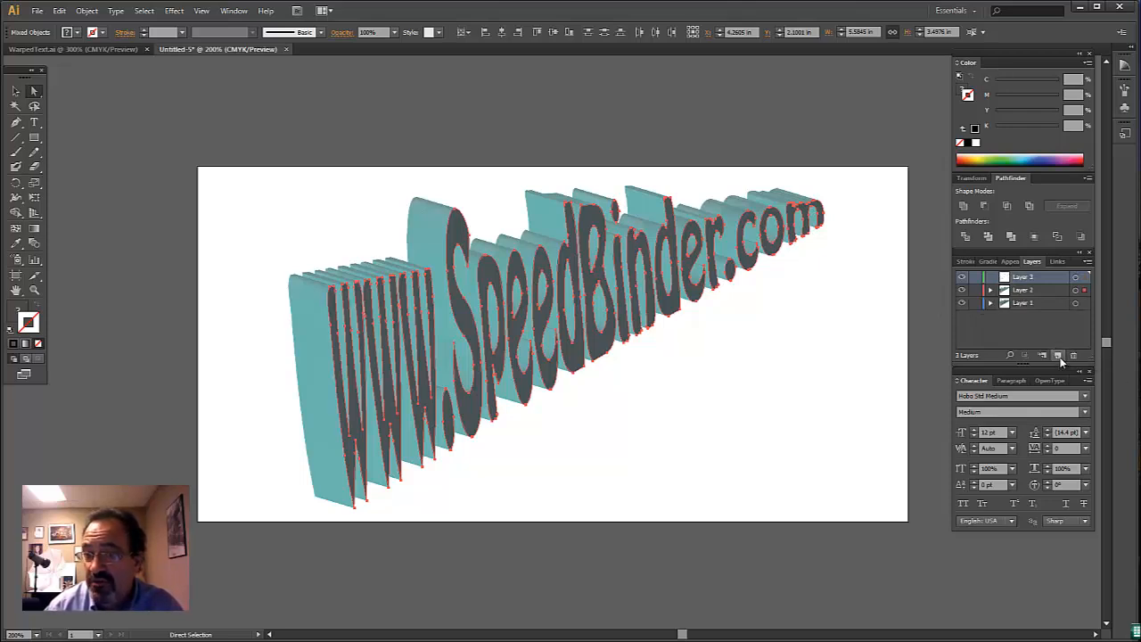
{"action": "left_click", "coordinate": [59, 13]}
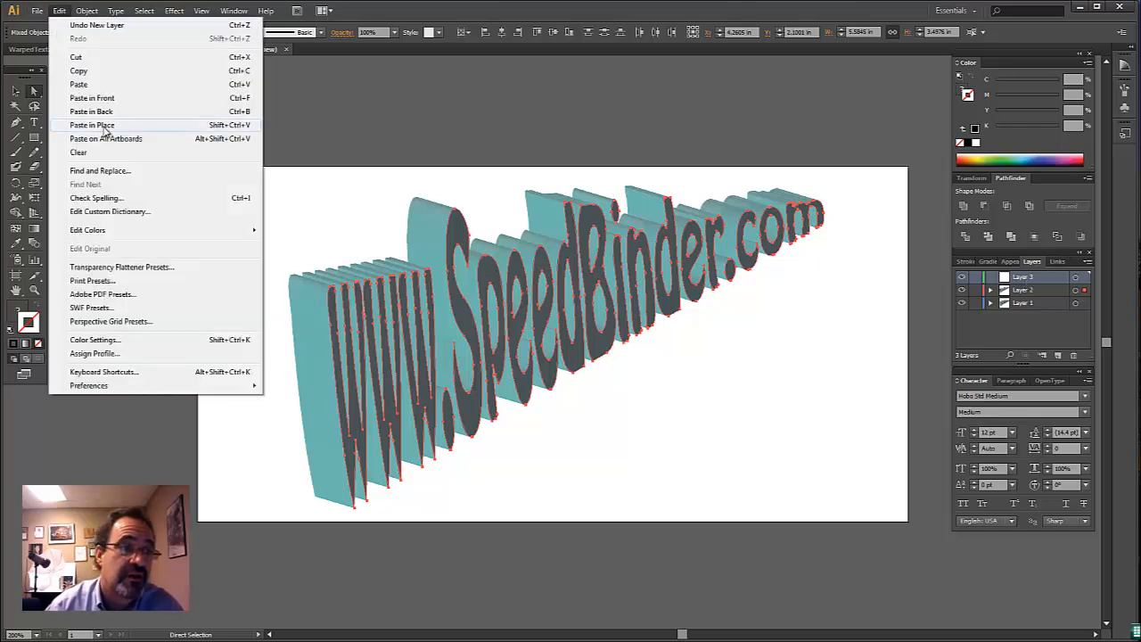
{"action": "left_click", "coordinate": [104, 126]}
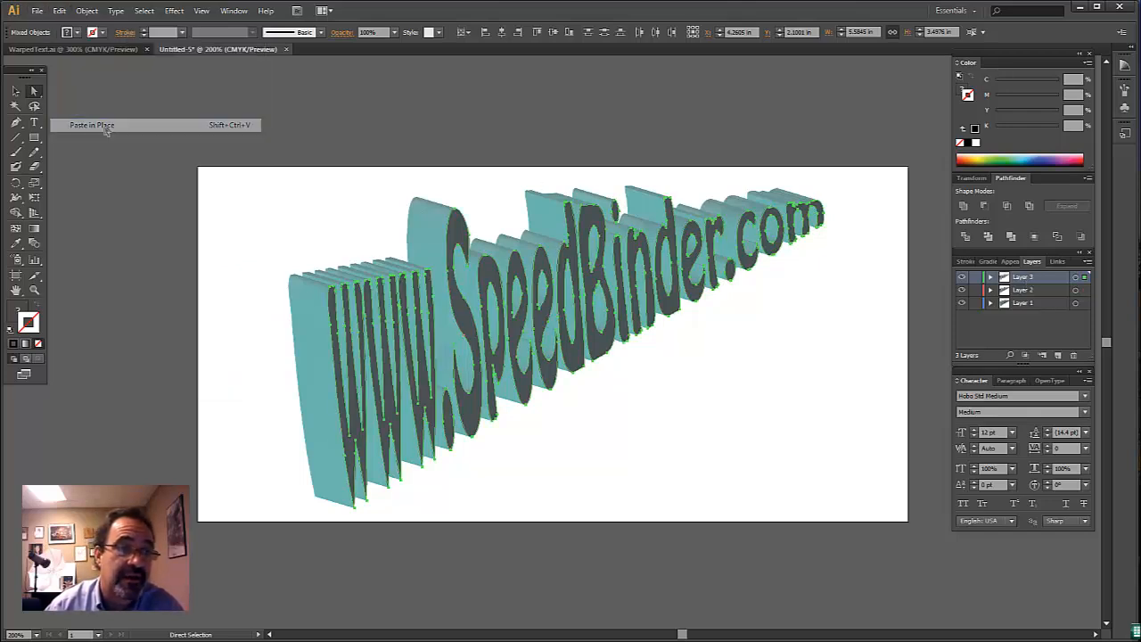
- Check the content of Layers 1, 2 and 3 by showing each one alone, leaving only Layer 2 visible
{"action": "left_click", "coordinate": [961, 303], "text": "alt"}
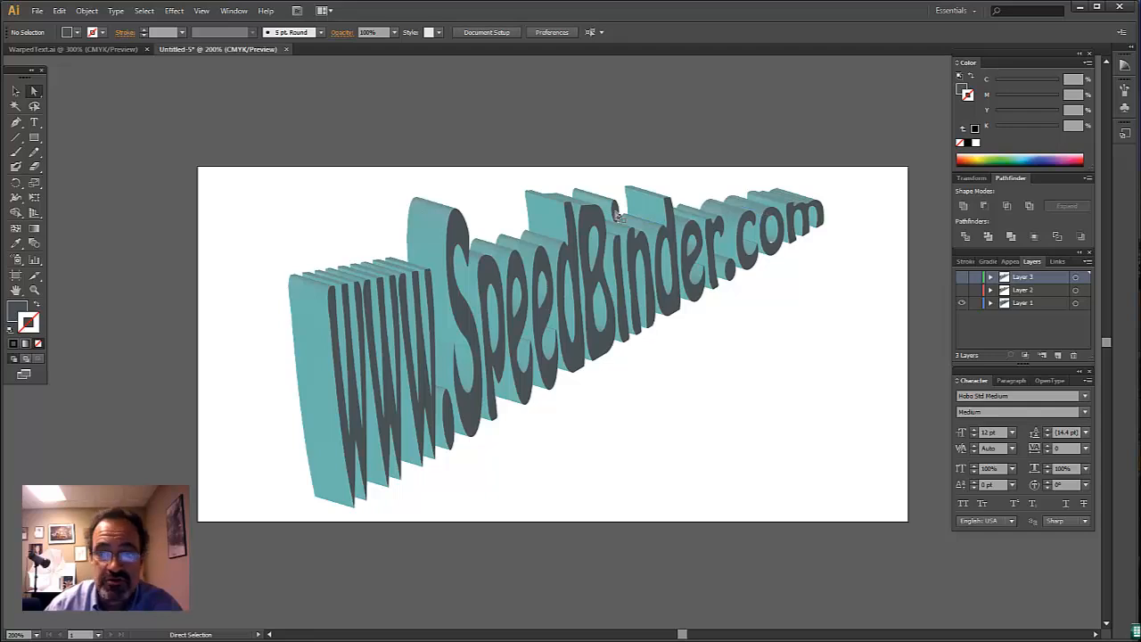
{"action": "left_click", "coordinate": [962, 303]}
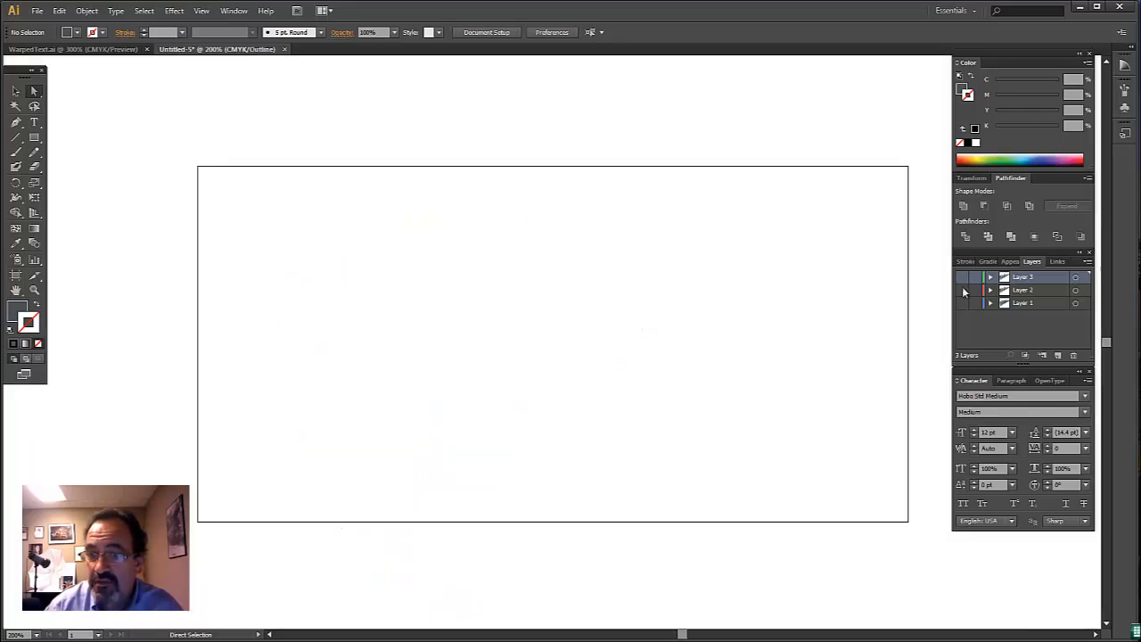
{"action": "left_click", "coordinate": [962, 290]}
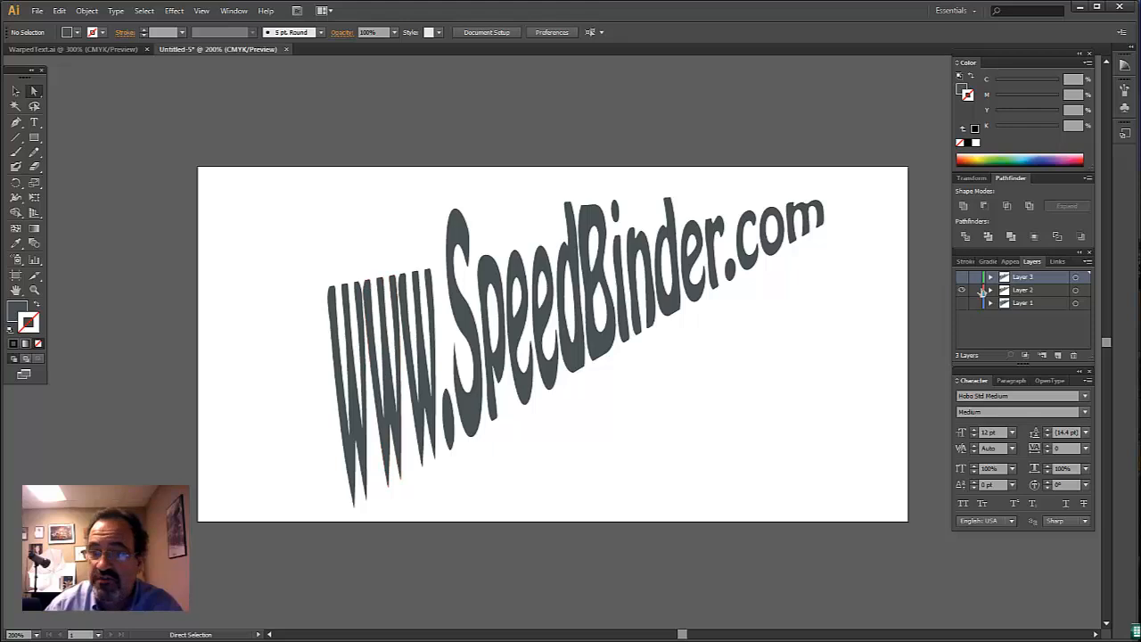
{"action": "left_click", "coordinate": [961, 290]}
{"action": "left_click", "coordinate": [962, 277]}
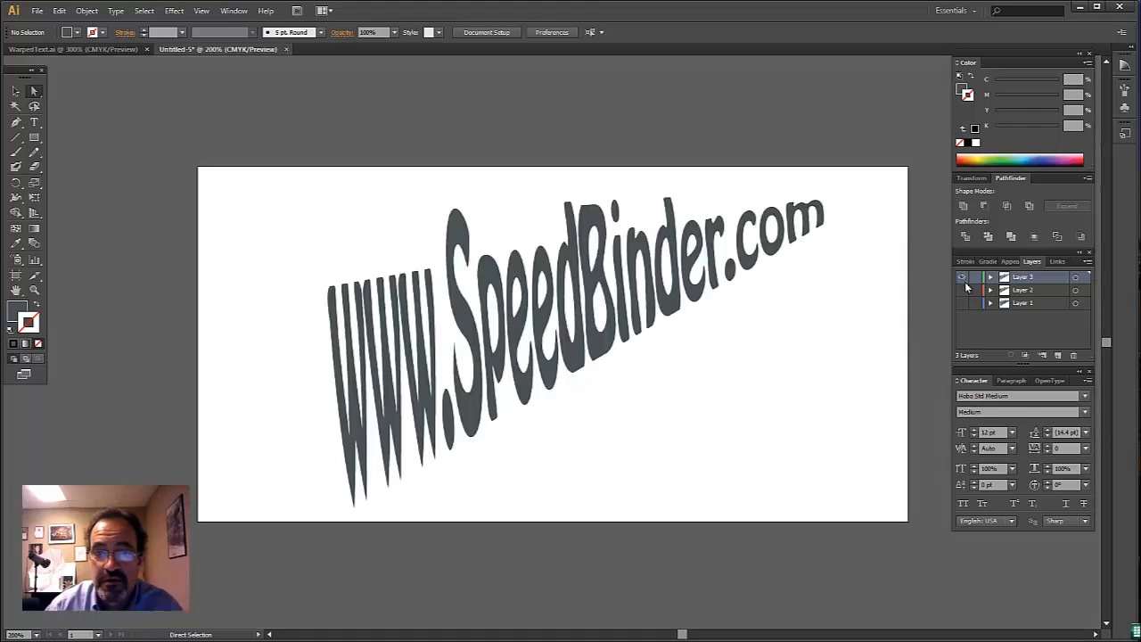
{"action": "left_click", "coordinate": [961, 277]}
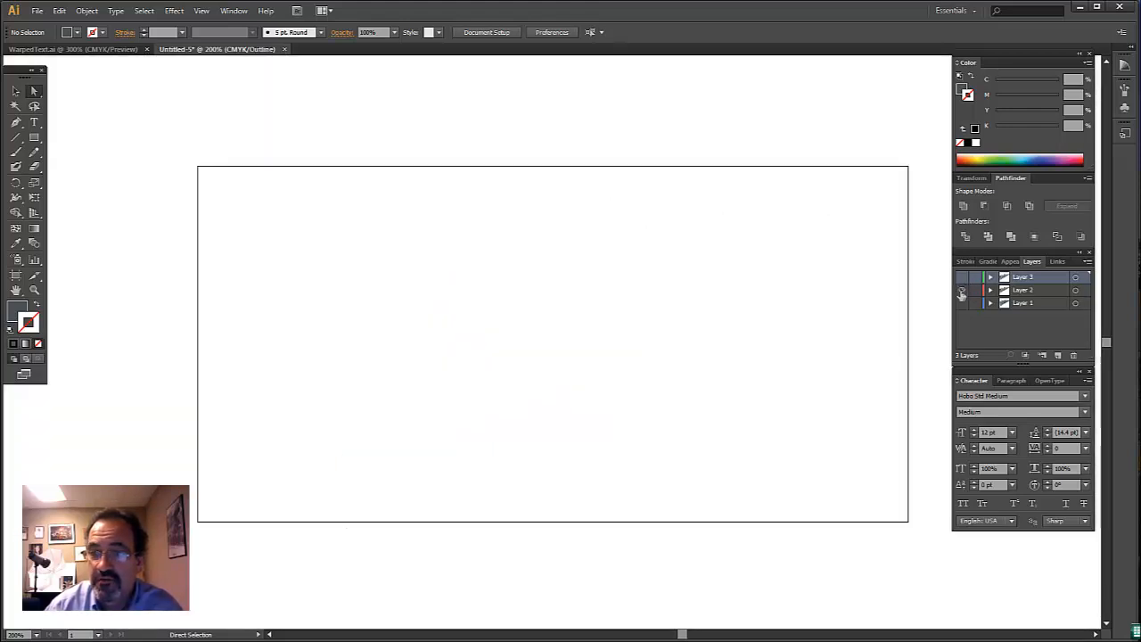
{"action": "left_click", "coordinate": [962, 290]}
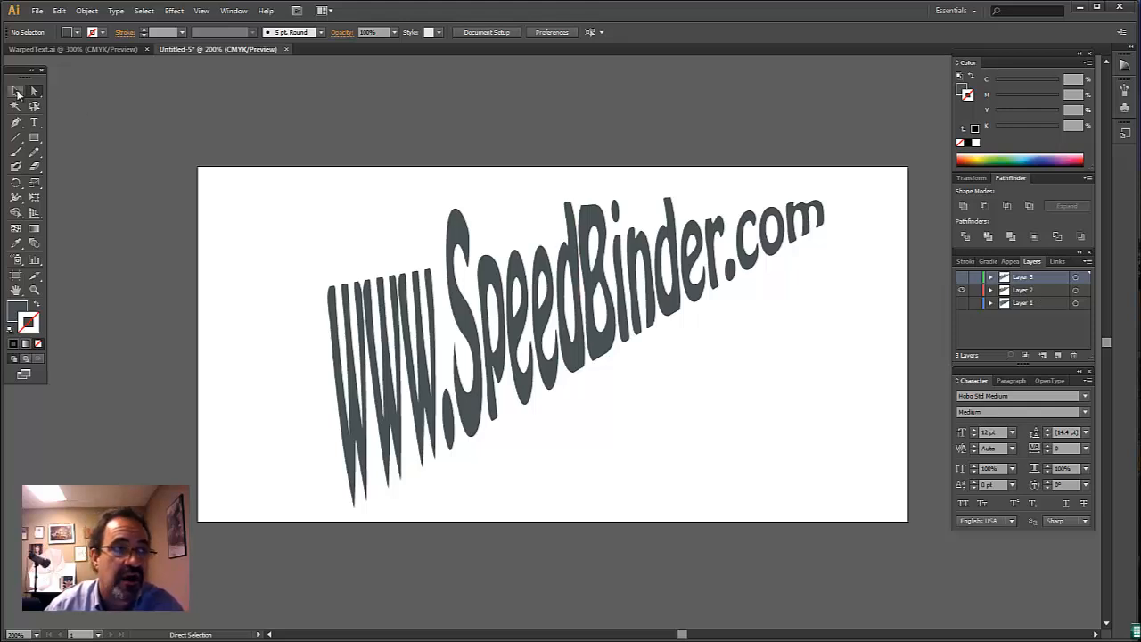
- Select all of the front-face lettering on Layer 2 and combine it into one compound path
{"action": "left_click", "coordinate": [18, 92]}
{"action": "left_click_drag", "start_coordinate": [267, 156], "coordinate": [870, 519]}
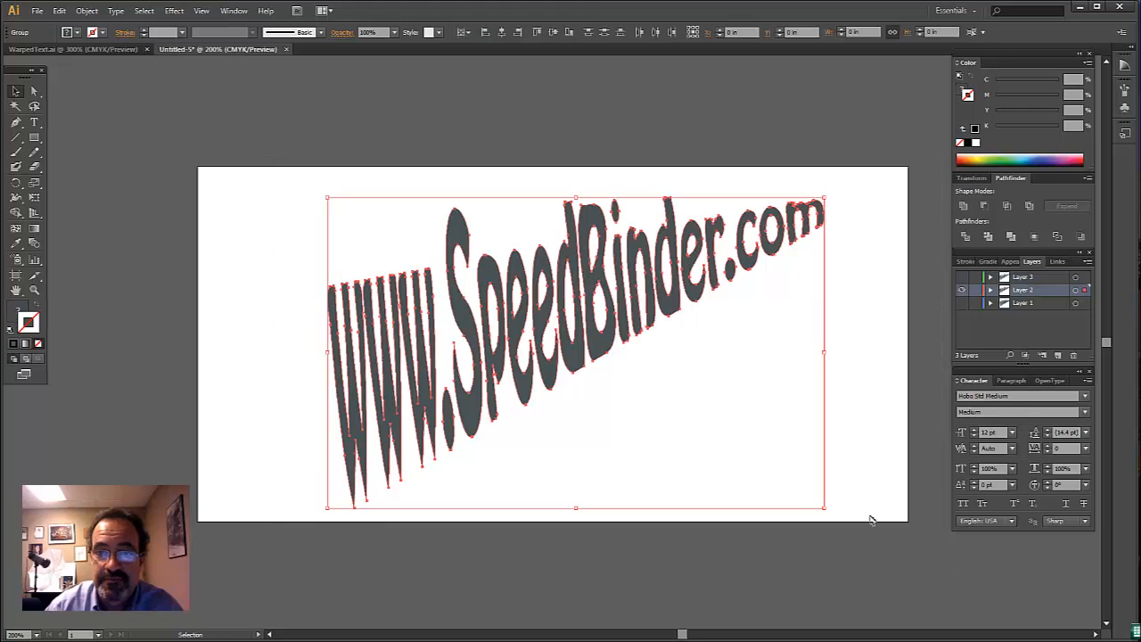
{"action": "left_click", "coordinate": [84, 12]}
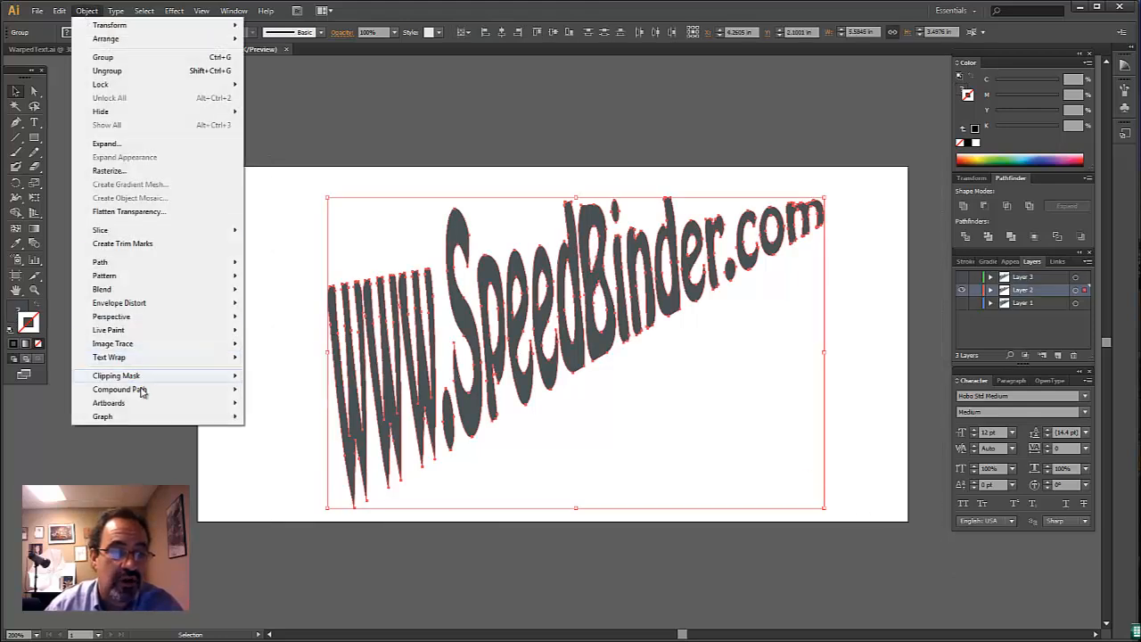
{"action": "mouse_move", "coordinate": [140, 389]}
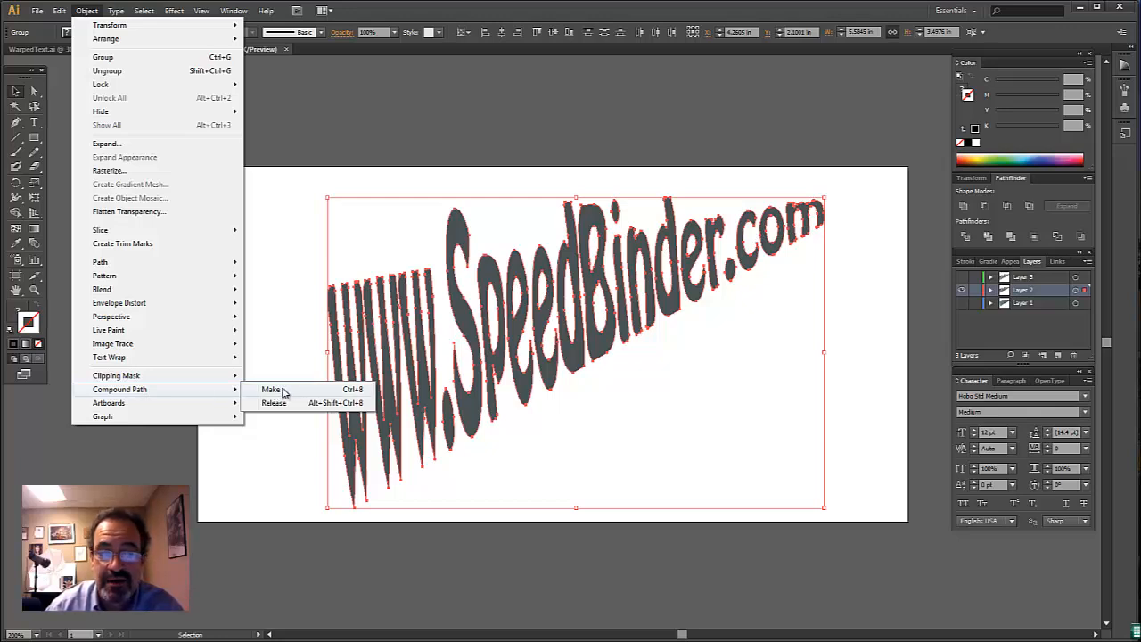
{"action": "left_click", "coordinate": [576, 145]}
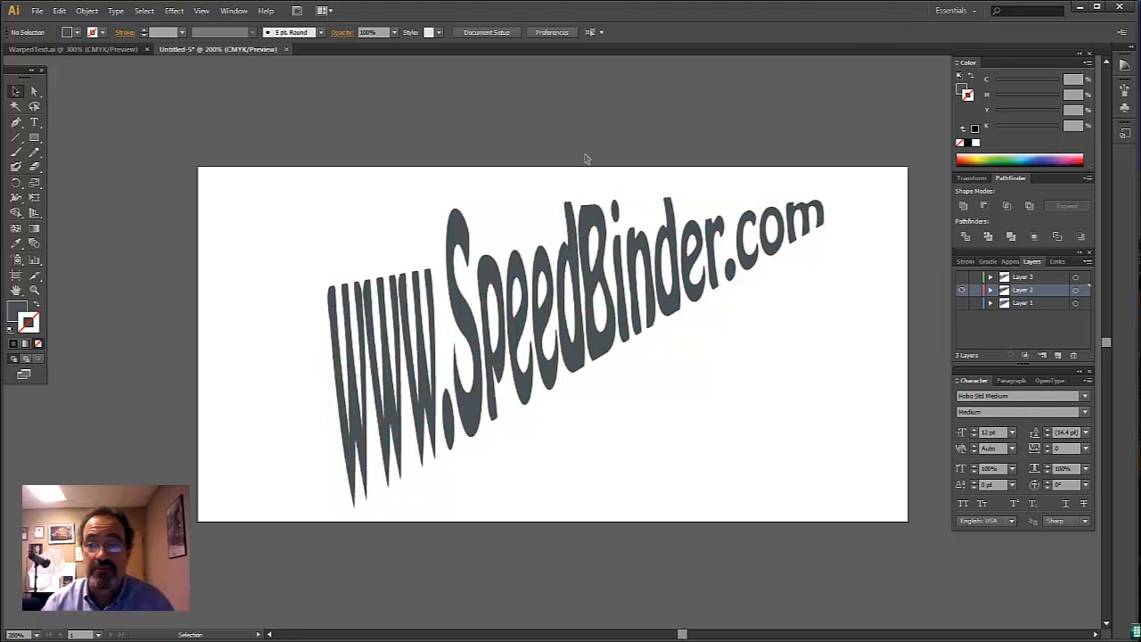
- Place the Scene JPG image from the SpeedBinder WebVideos folder's WarpedText subfolder onto Layer 2
{"action": "left_click", "coordinate": [39, 11]}
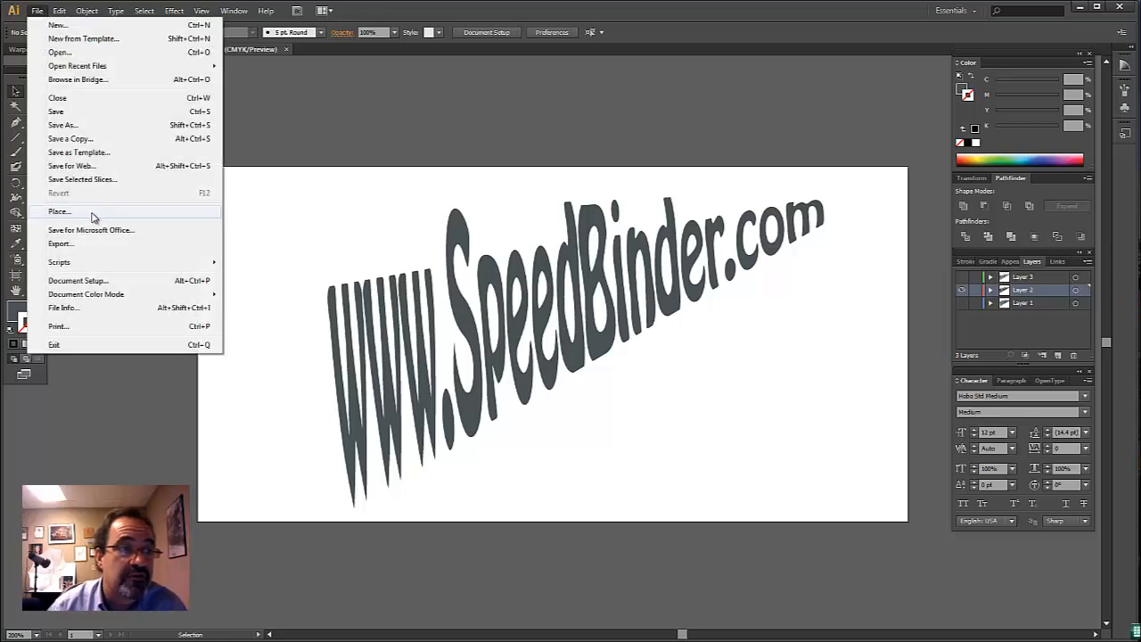
{"action": "left_click", "coordinate": [59, 211]}
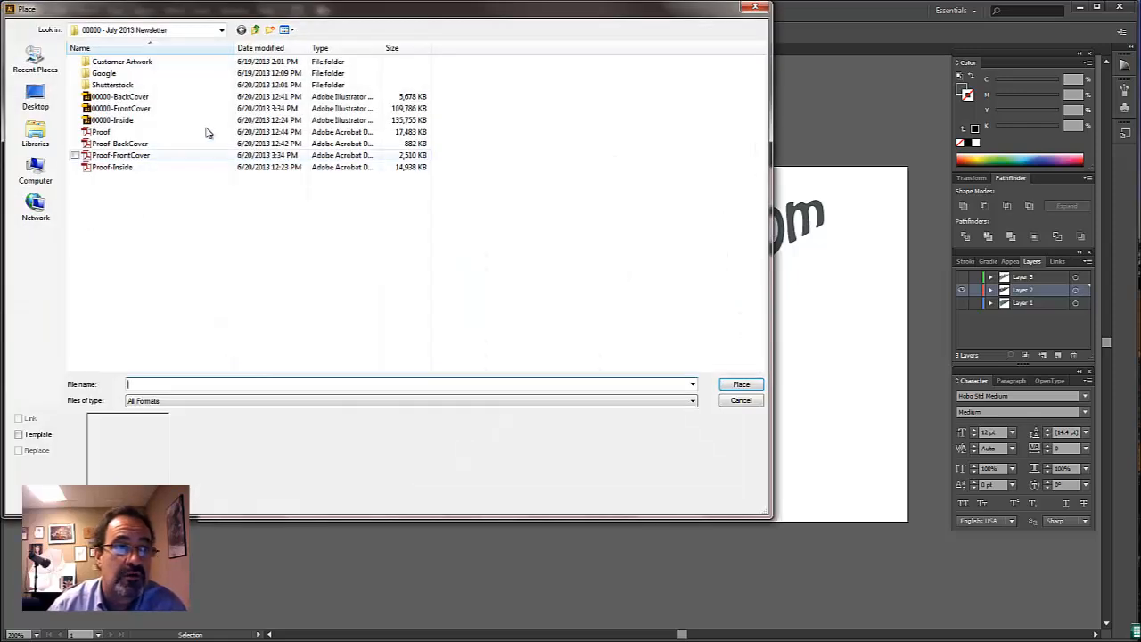
{"action": "left_click", "coordinate": [256, 30]}
{"action": "left_click", "coordinate": [256, 30]}
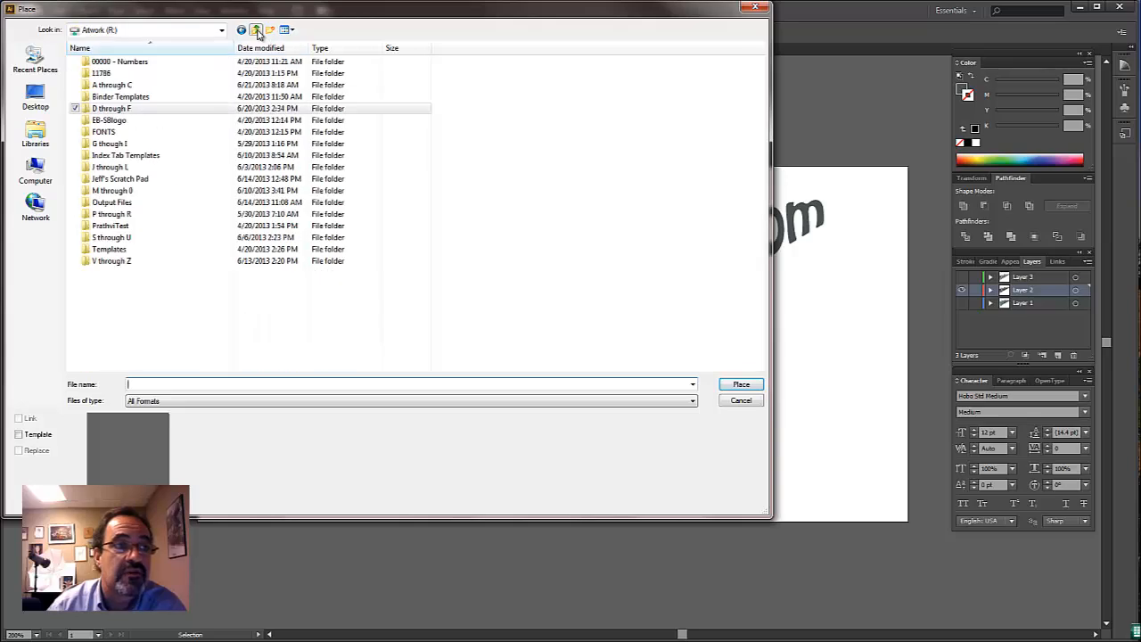
{"action": "double_click", "coordinate": [111, 237]}
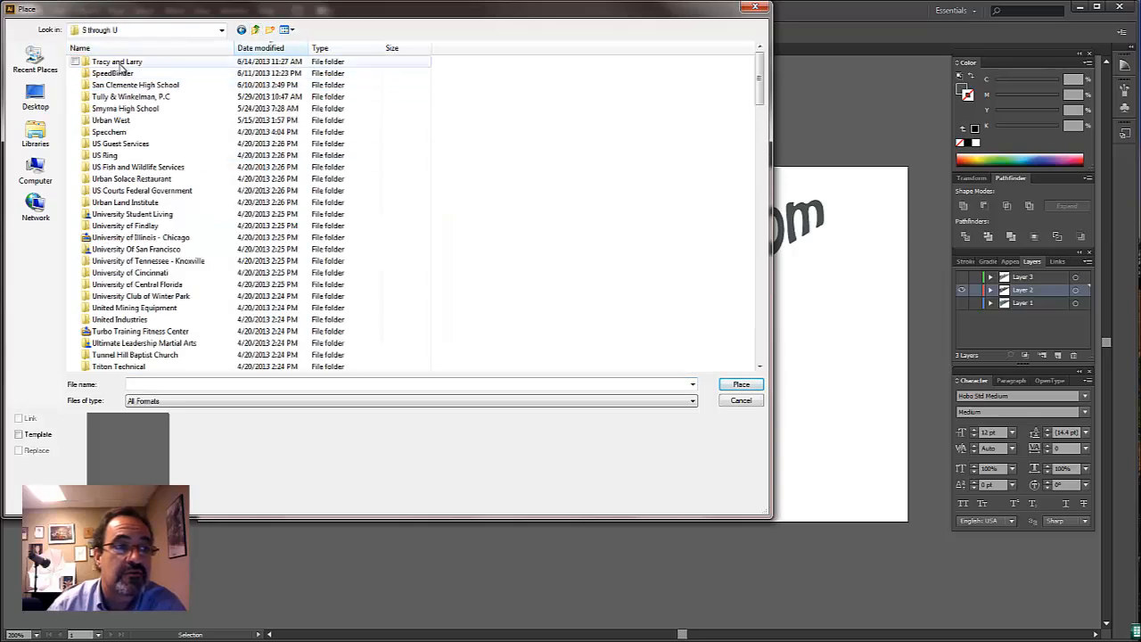
{"action": "double_click", "coordinate": [115, 73]}
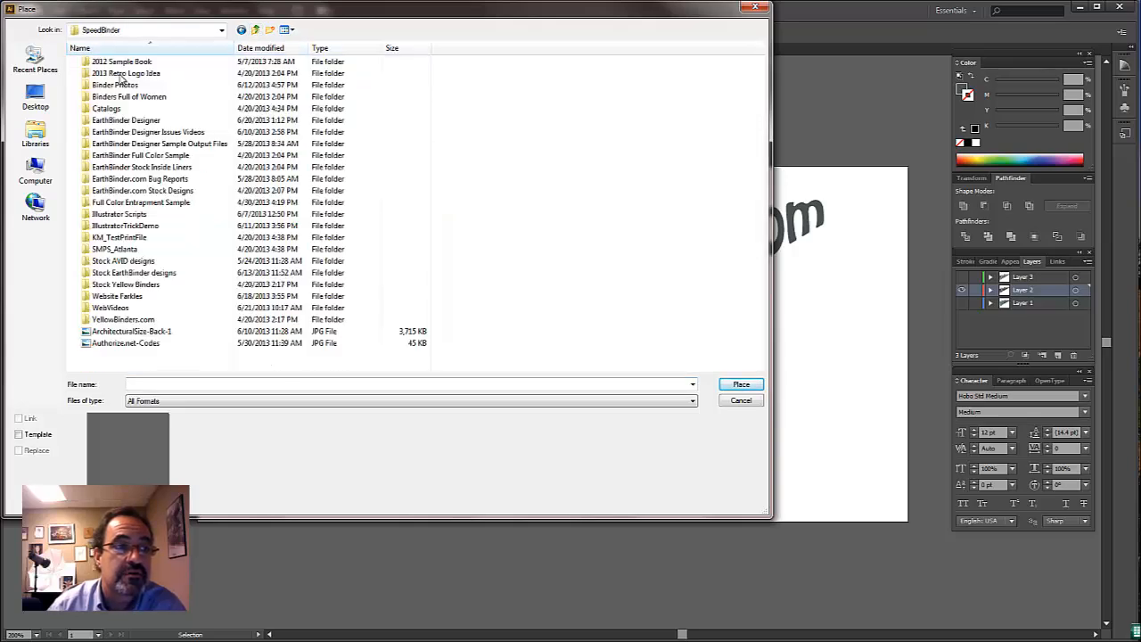
{"action": "left_click", "coordinate": [129, 308]}
{"action": "left_click", "coordinate": [115, 319]}
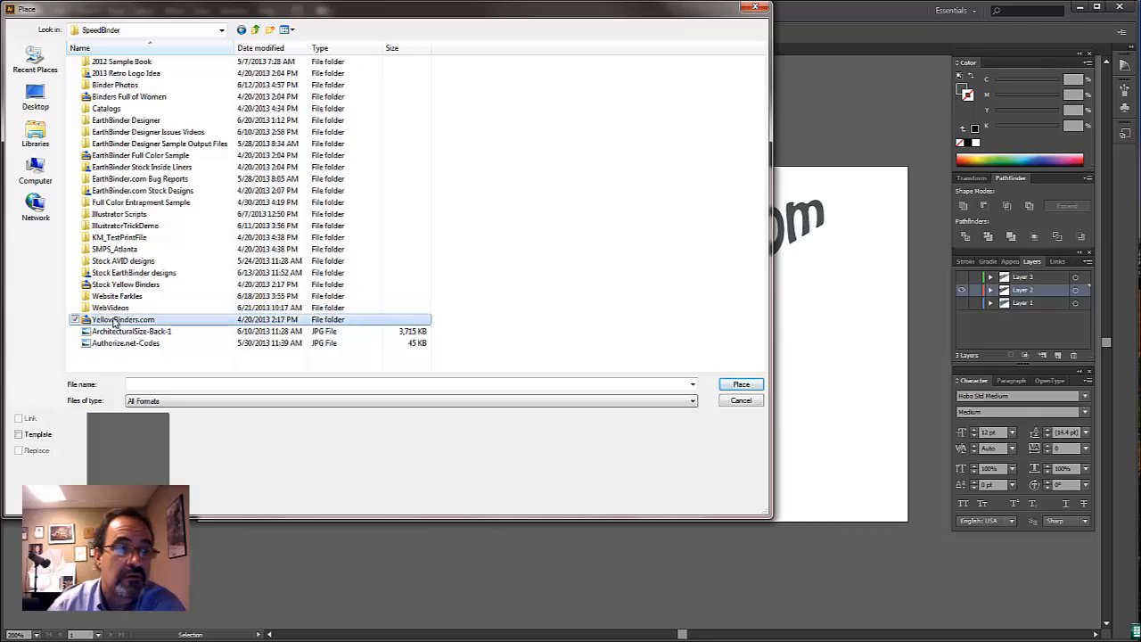
{"action": "double_click", "coordinate": [114, 309]}
{"action": "double_click", "coordinate": [115, 75]}
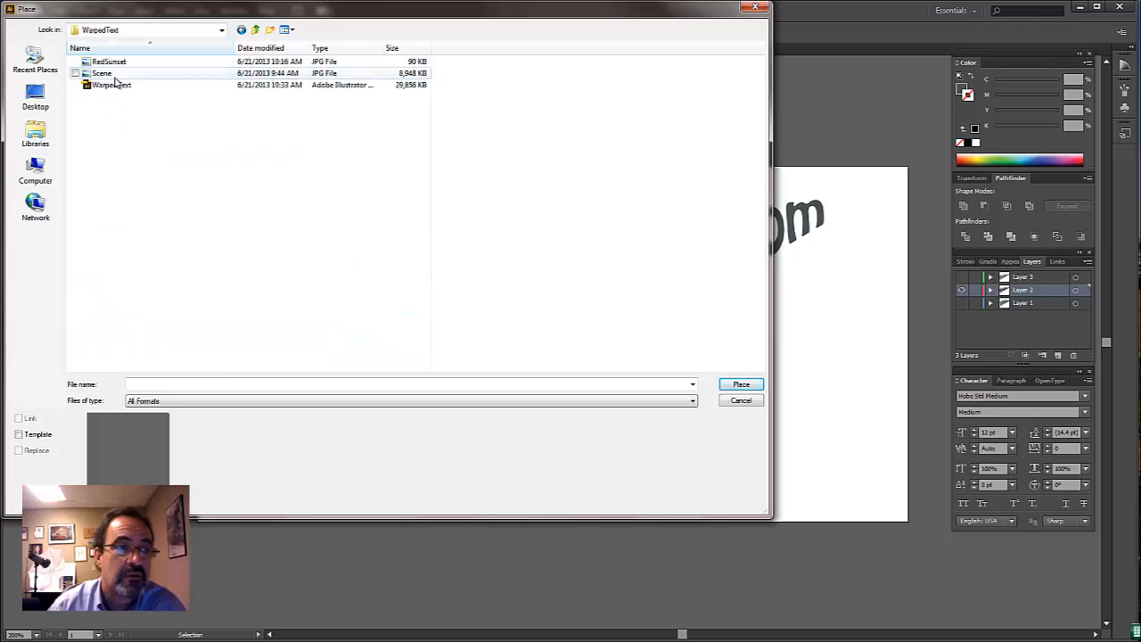
{"action": "double_click", "coordinate": [114, 75]}
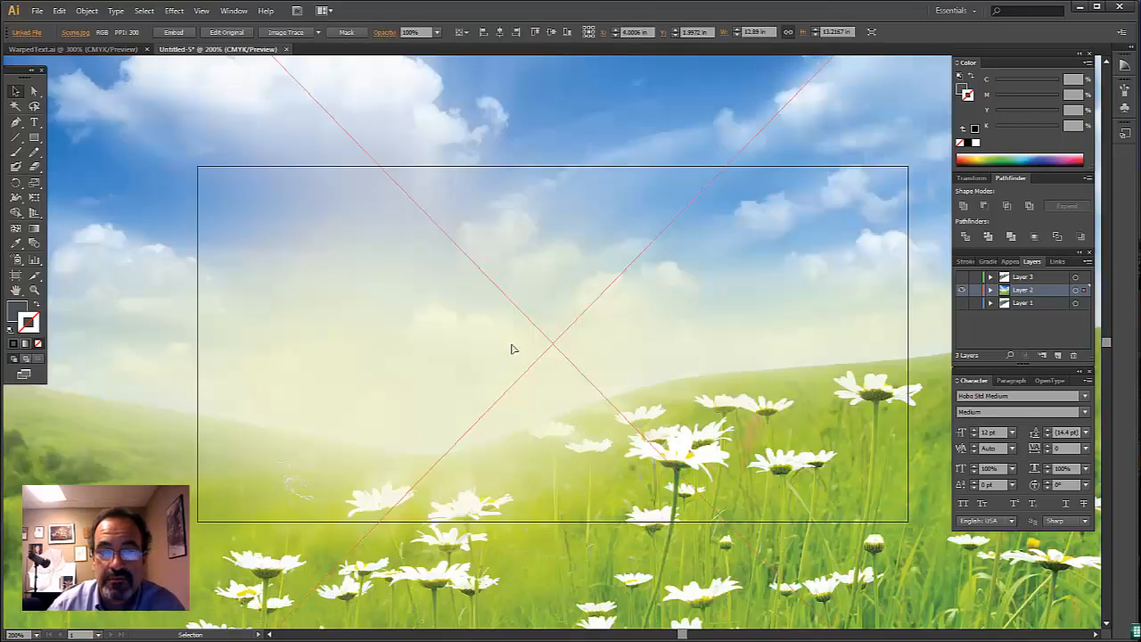
- Scale the placed meadow image uniformly to 25%
{"action": "right_click", "coordinate": [539, 288]}
{"action": "mouse_move", "coordinate": [577, 345]}
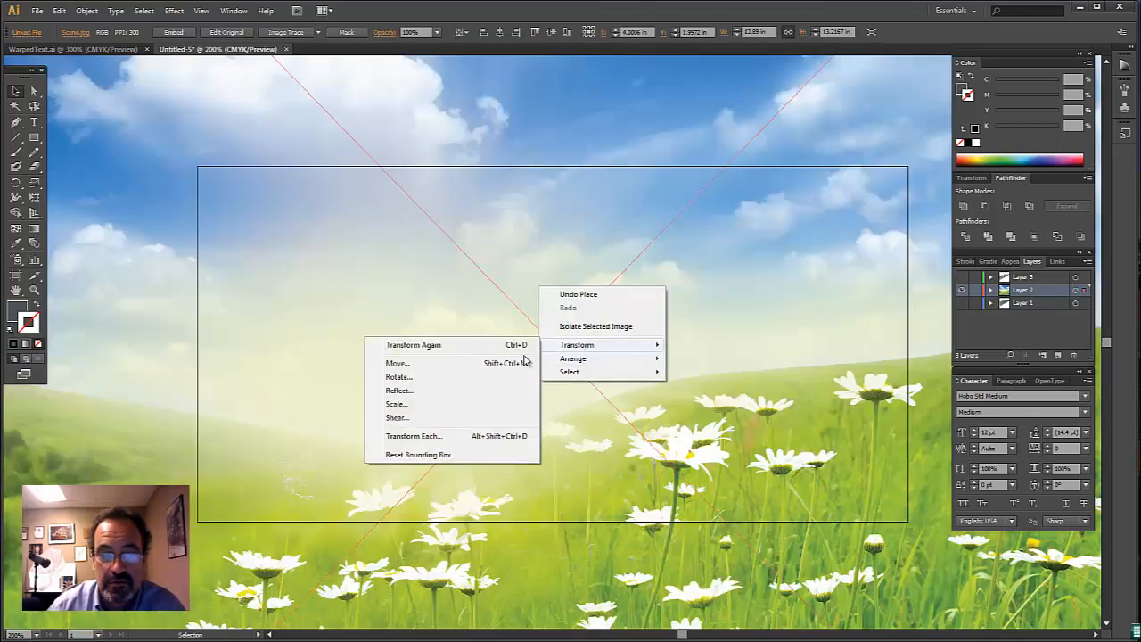
{"action": "left_click", "coordinate": [477, 404]}
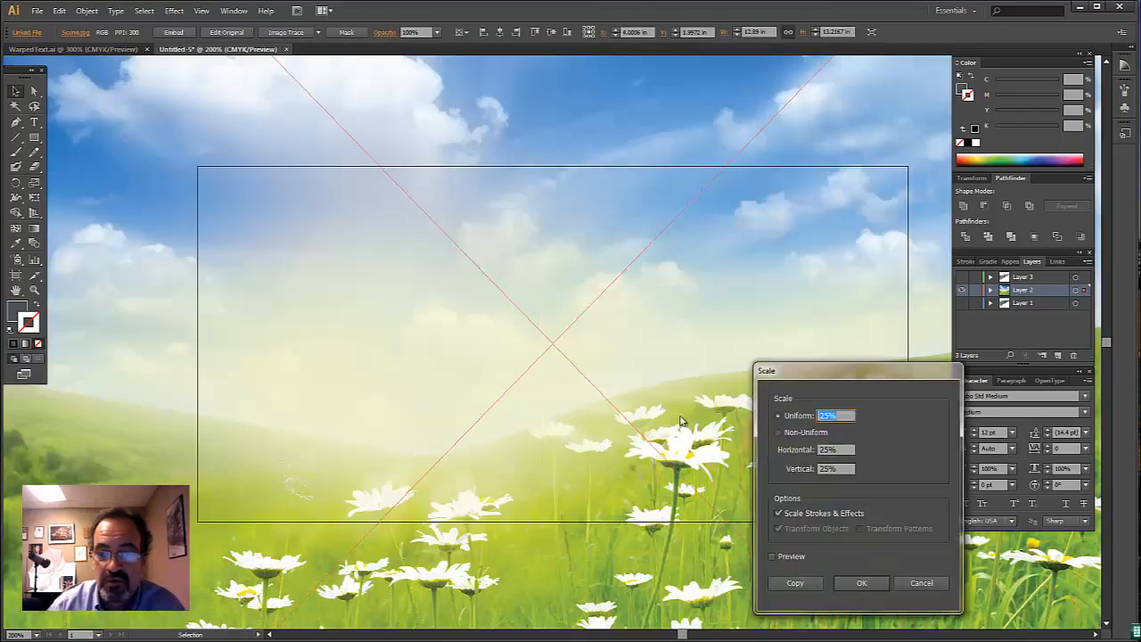
{"action": "key", "text": "Return"}
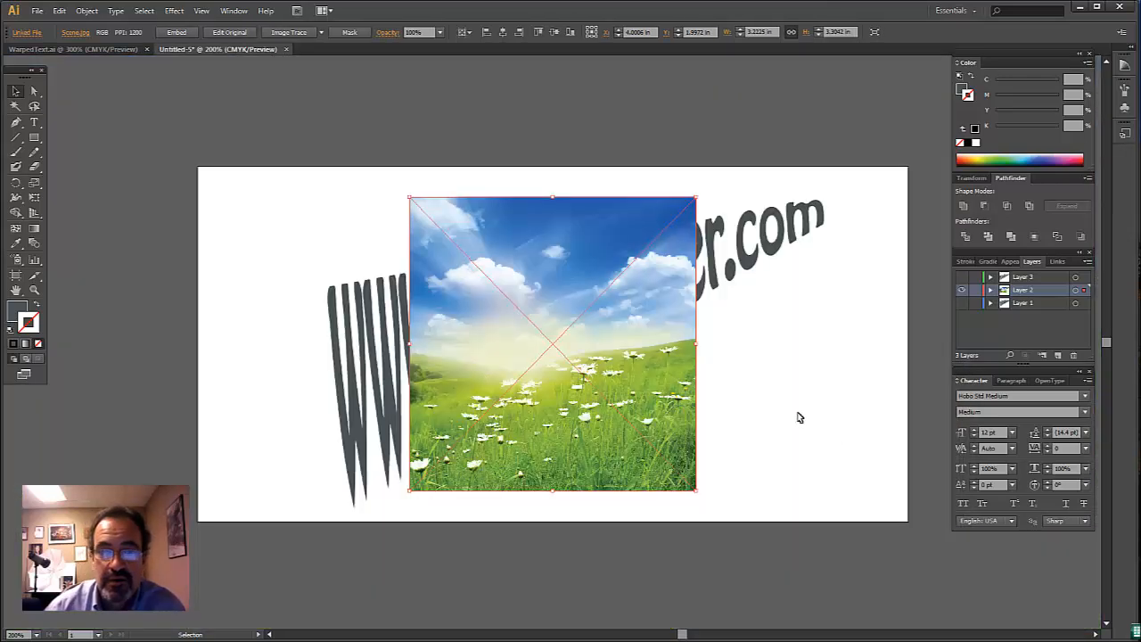
- Move the image over the www end of the lettering and send it to the back
{"action": "left_click_drag", "start_coordinate": [606, 349], "coordinate": [490, 360]}
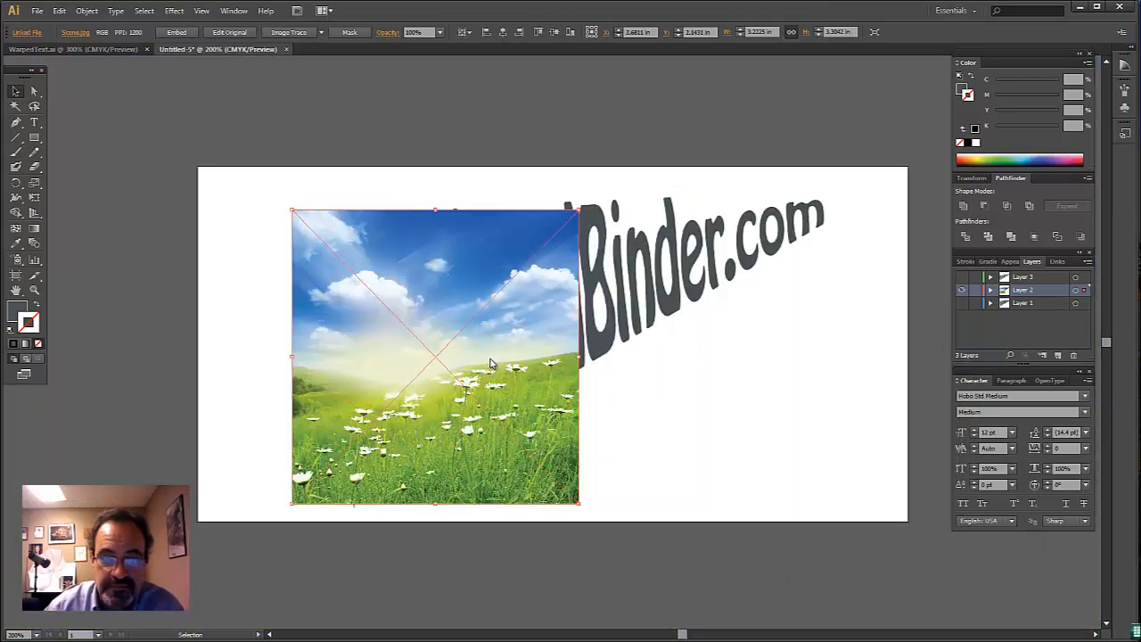
{"action": "right_click", "coordinate": [490, 360]}
{"action": "mouse_move", "coordinate": [560, 436]}
{"action": "left_click", "coordinate": [427, 471]}
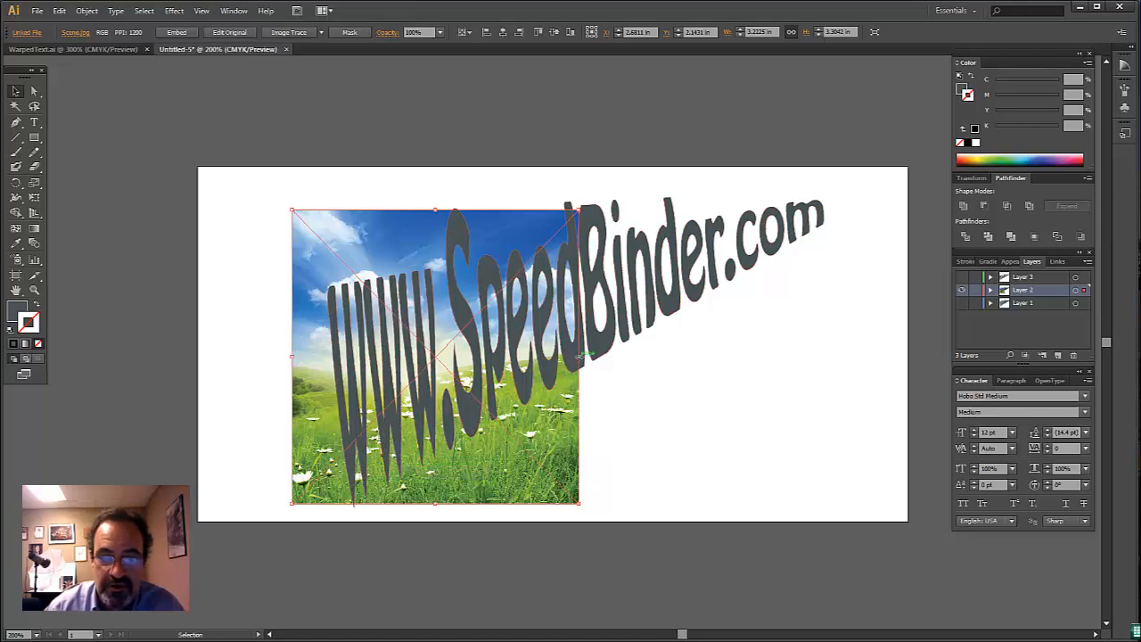
- Stretch the image to about 6.21 by 3.75 in and rotate it counterclockwise to follow the lettering's slope
{"action": "left_click_drag", "start_coordinate": [580, 355], "coordinate": [845, 354]}
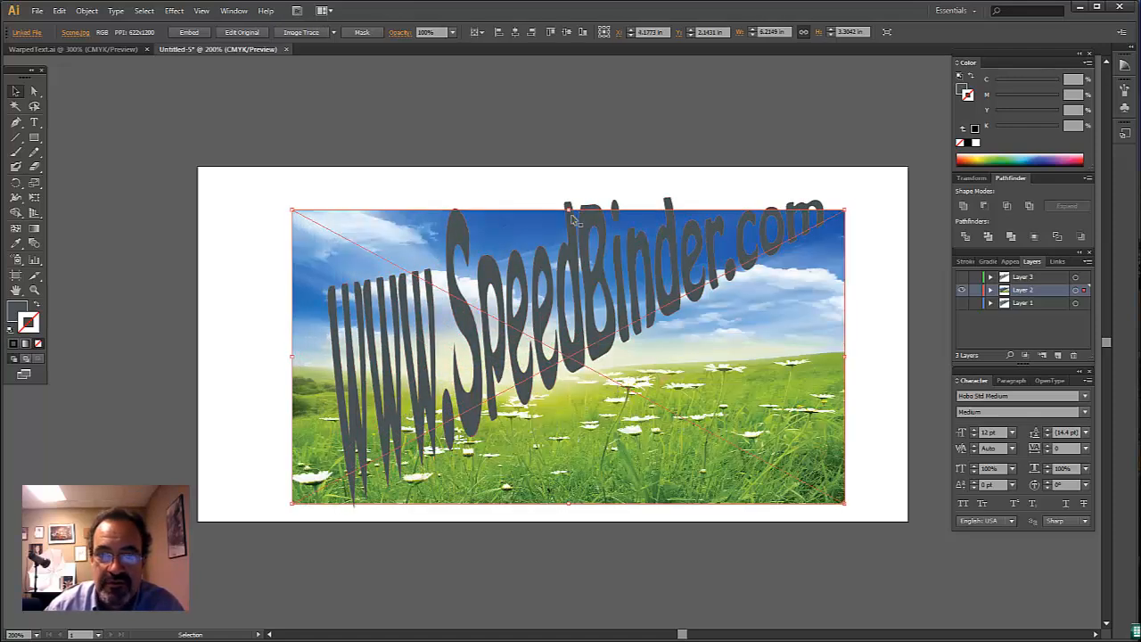
{"action": "left_click_drag", "start_coordinate": [569, 211], "coordinate": [568, 170]}
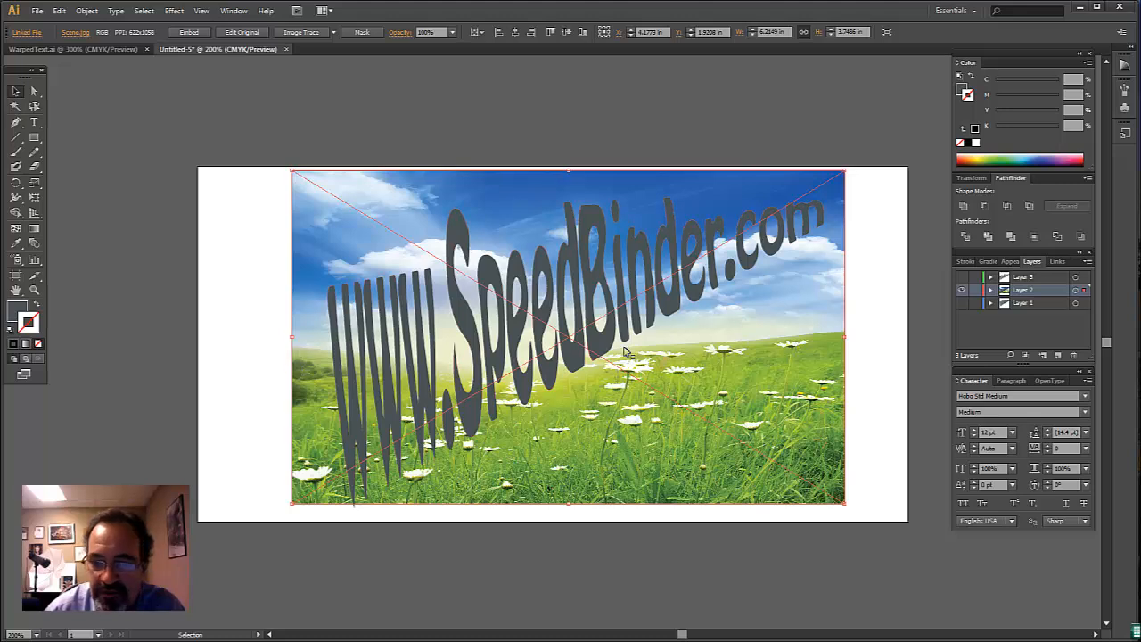
{"action": "left_click", "coordinate": [15, 182]}
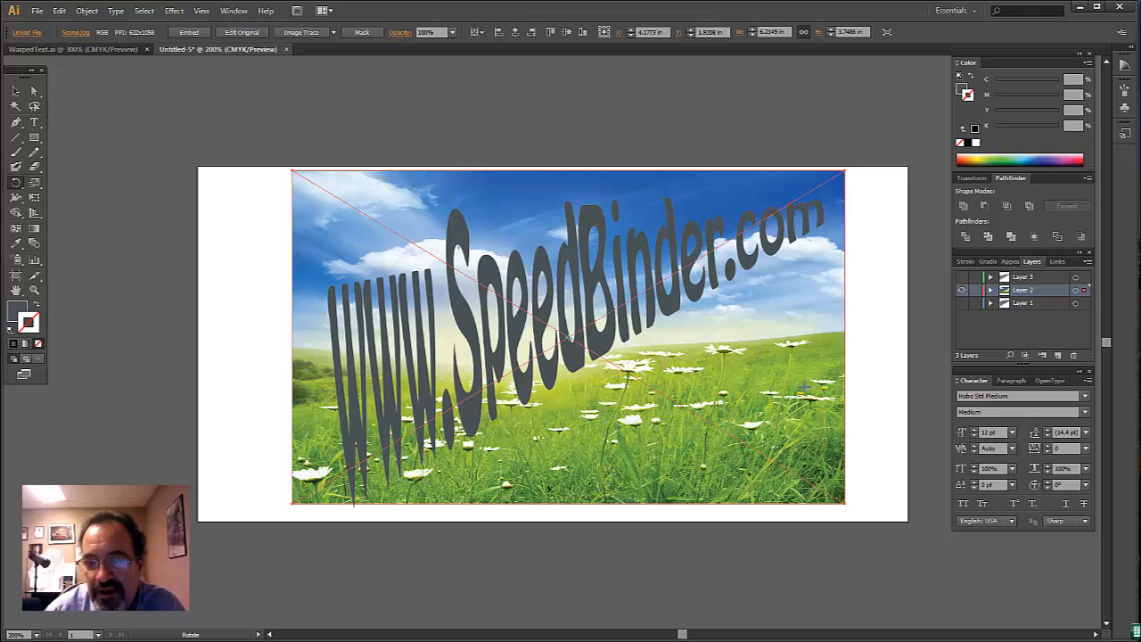
{"action": "left_click_drag", "start_coordinate": [803, 424], "coordinate": [788, 369]}
{"action": "left_click", "coordinate": [16, 92]}
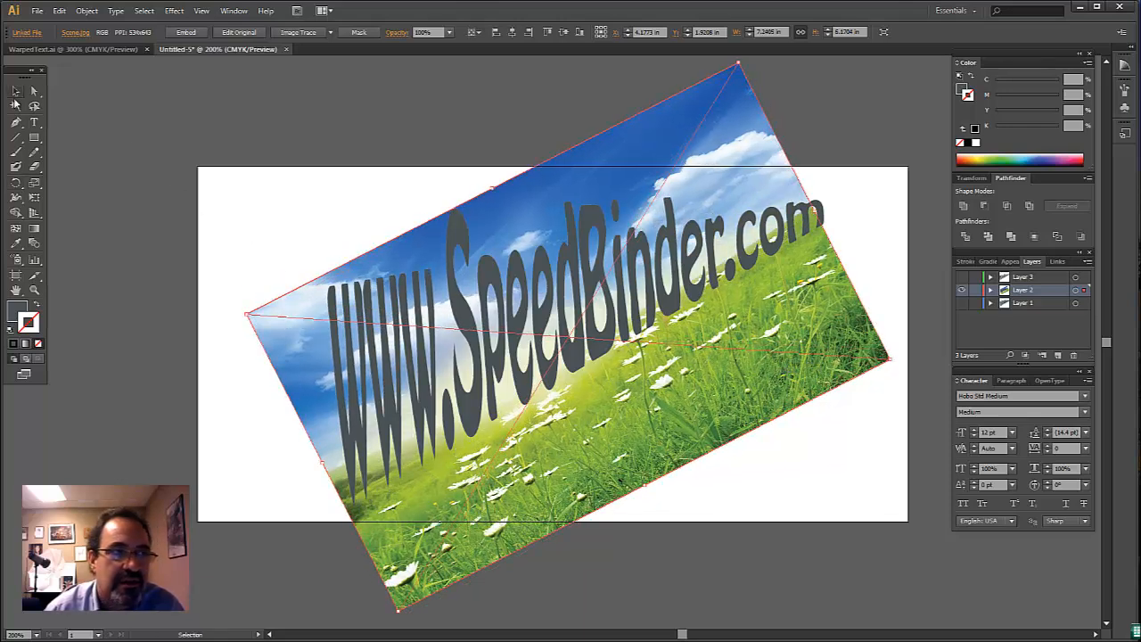
- Try enlarging the rotated image from its uppermost corner and undo that scaling
{"action": "scroll", "coordinate": [759, 98], "scroll_direction": "up", "scroll_amount": 2}
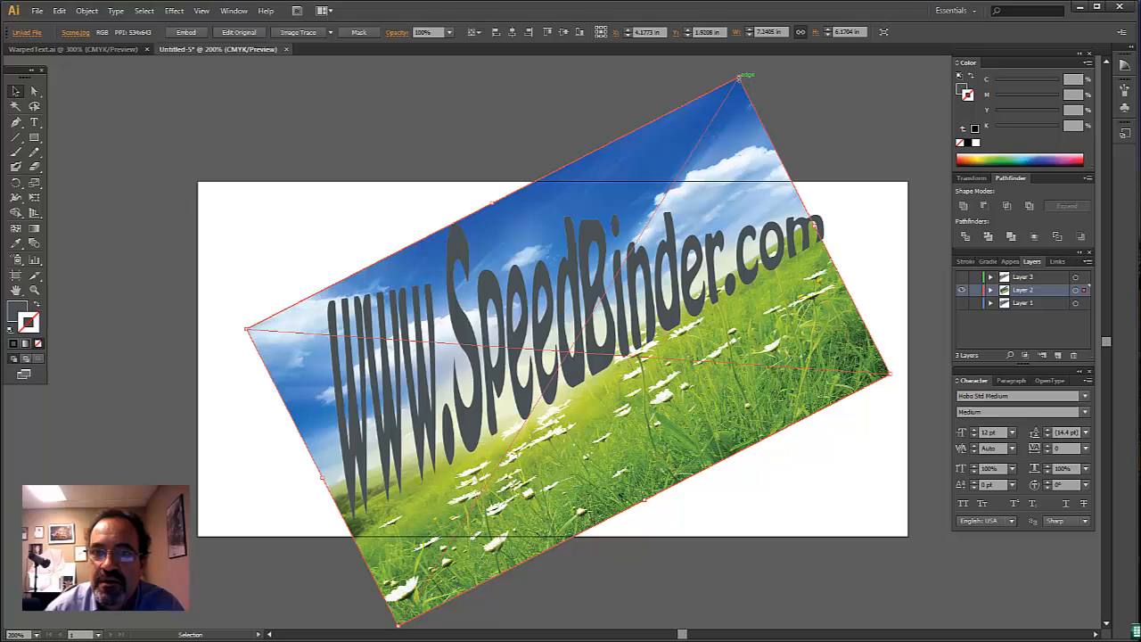
{"action": "left_click_drag", "start_coordinate": [739, 79], "coordinate": [721, 280]}
{"action": "scroll", "coordinate": [732, 285], "scroll_direction": "down", "scroll_amount": 3}
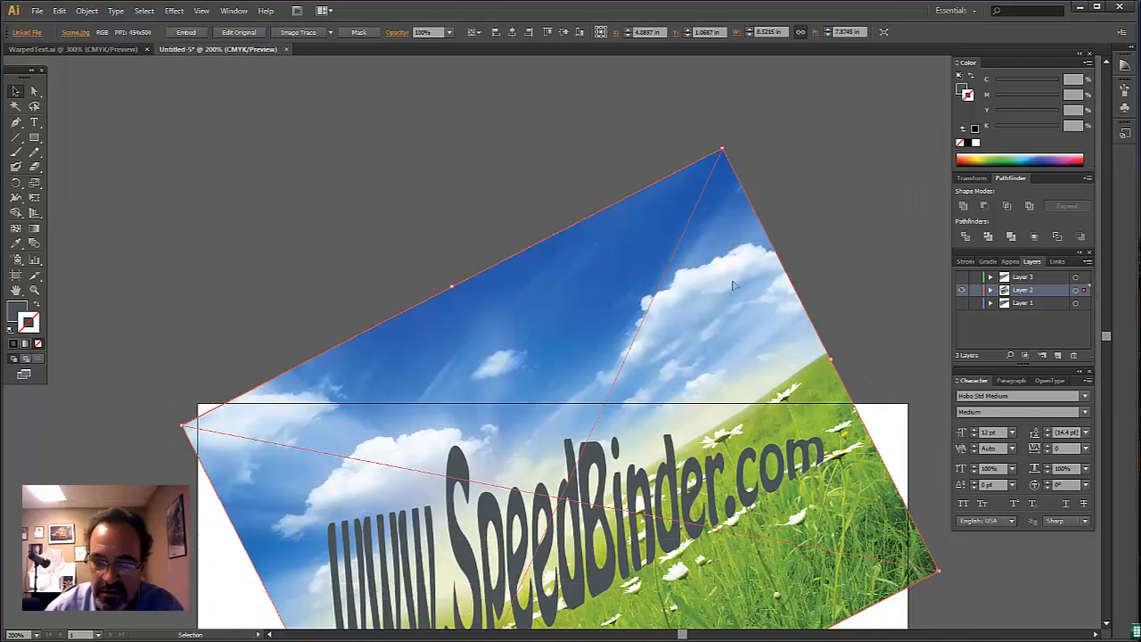
{"action": "scroll", "coordinate": [733, 285], "scroll_direction": "down", "scroll_amount": 5}
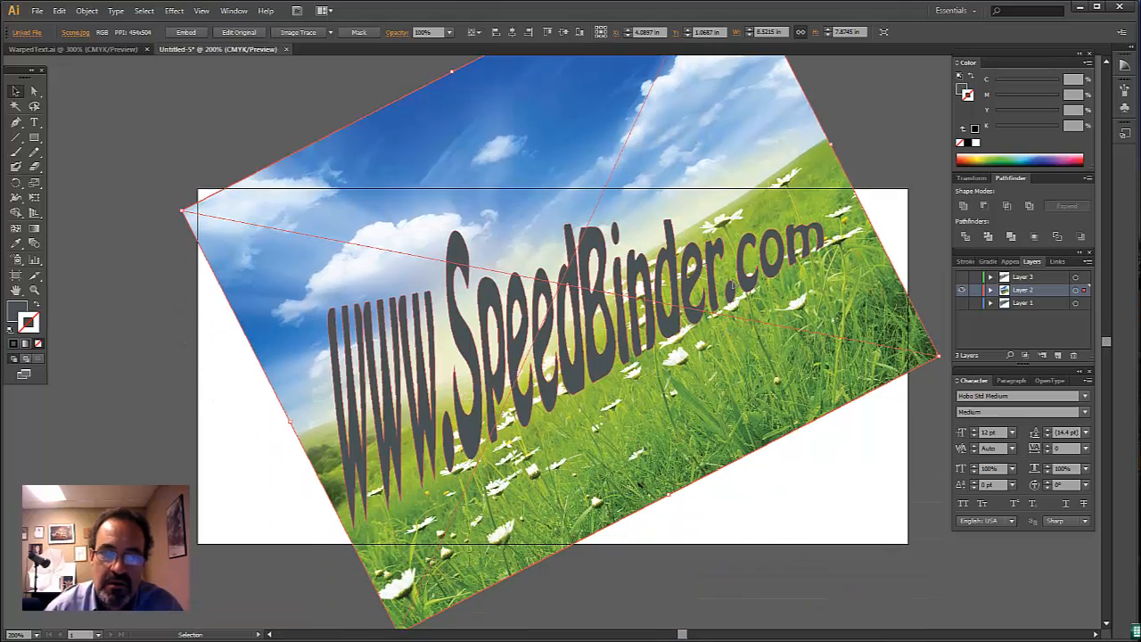
{"action": "right_click", "coordinate": [264, 106]}
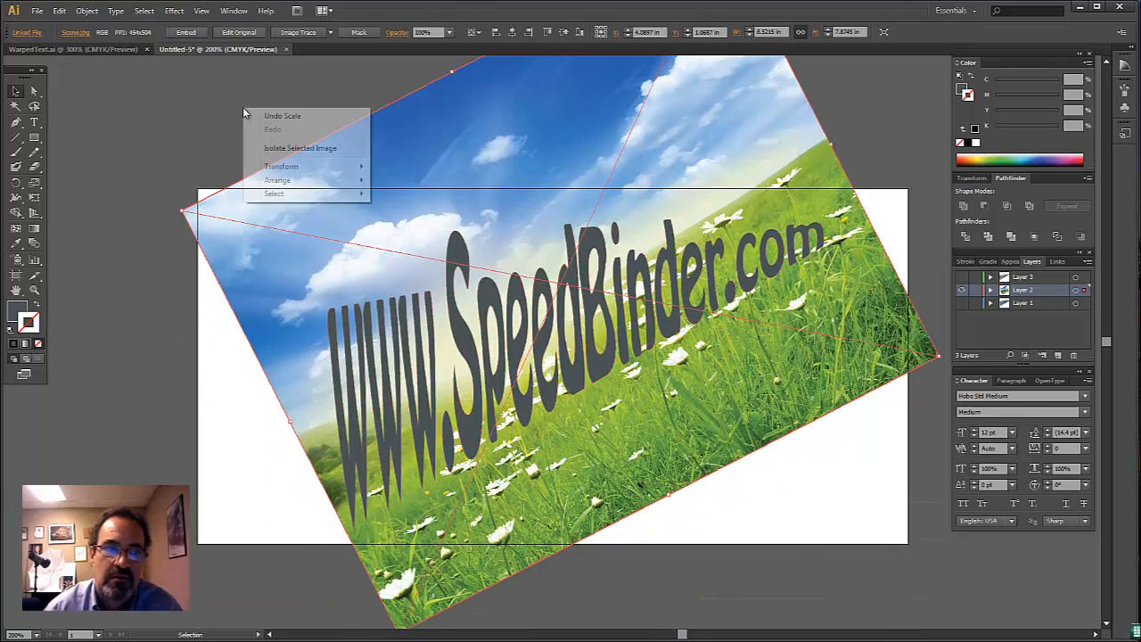
{"action": "left_click", "coordinate": [270, 119]}
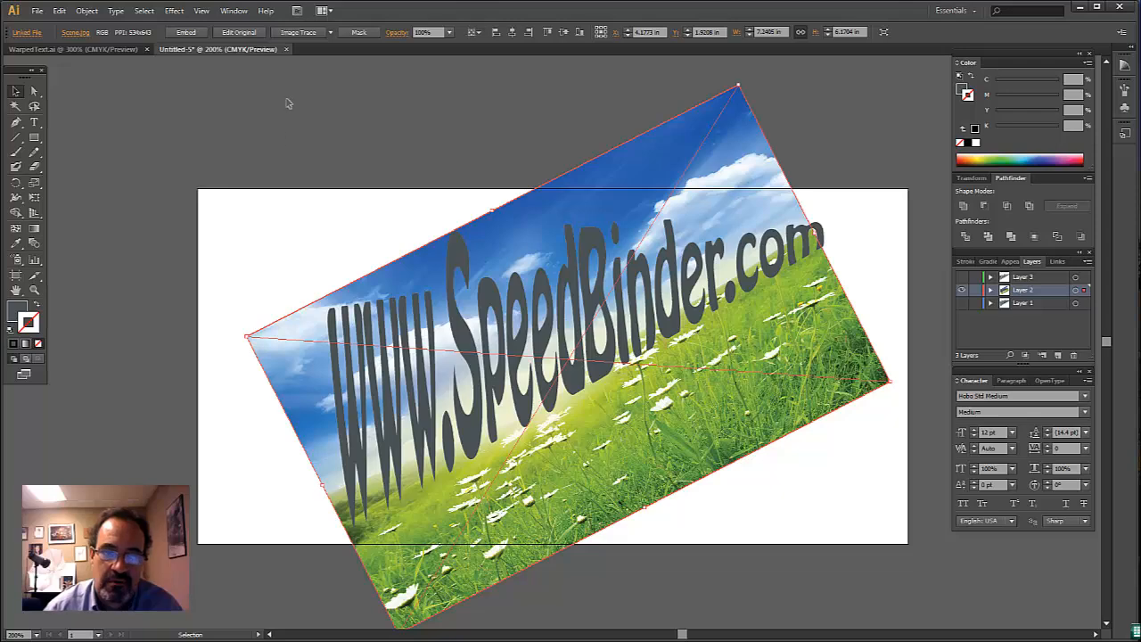
- Shift the rotated image slightly up and to the left, and widen it to extend past the final m
{"action": "scroll", "coordinate": [288, 103], "scroll_direction": "down", "scroll_amount": 1}
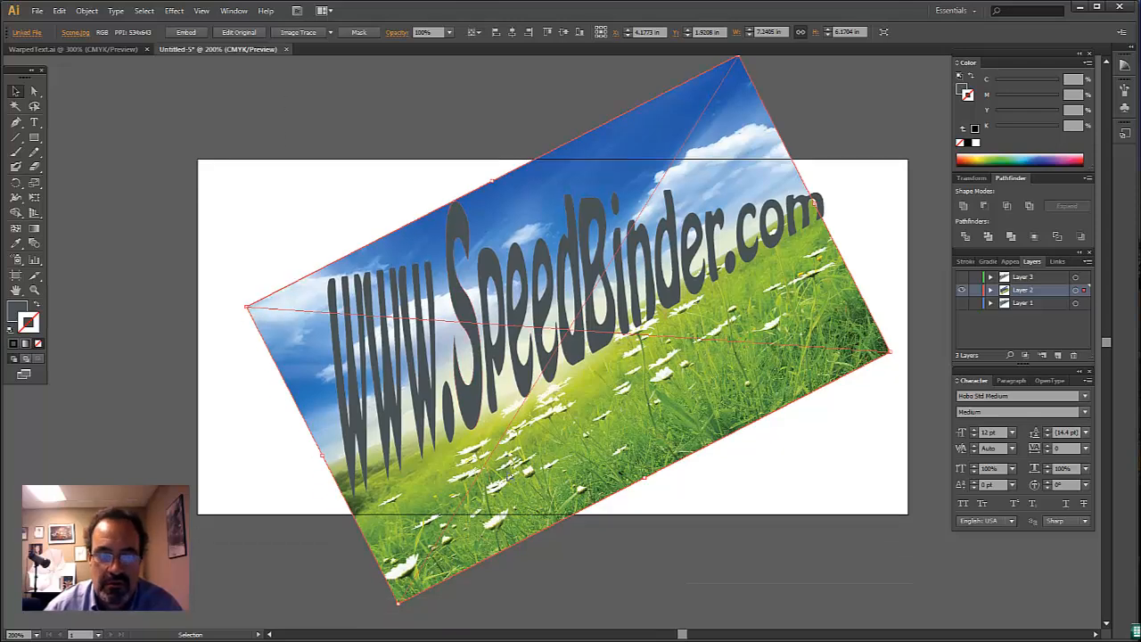
{"action": "left_click_drag", "start_coordinate": [509, 478], "coordinate": [505, 456]}
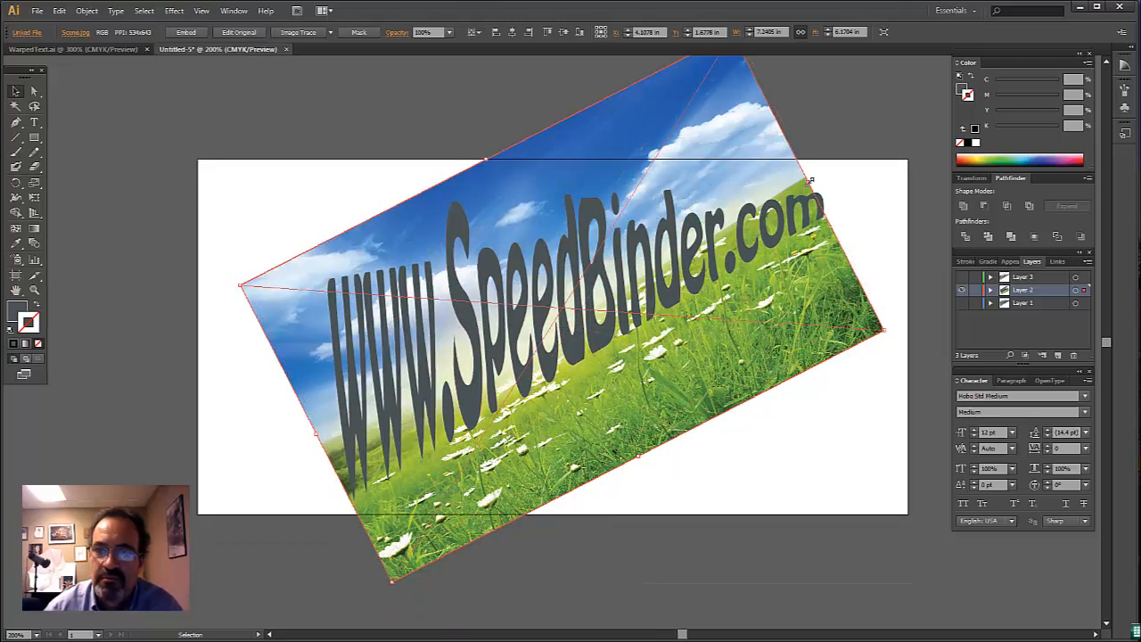
{"action": "left_click_drag", "start_coordinate": [811, 180], "coordinate": [845, 184]}
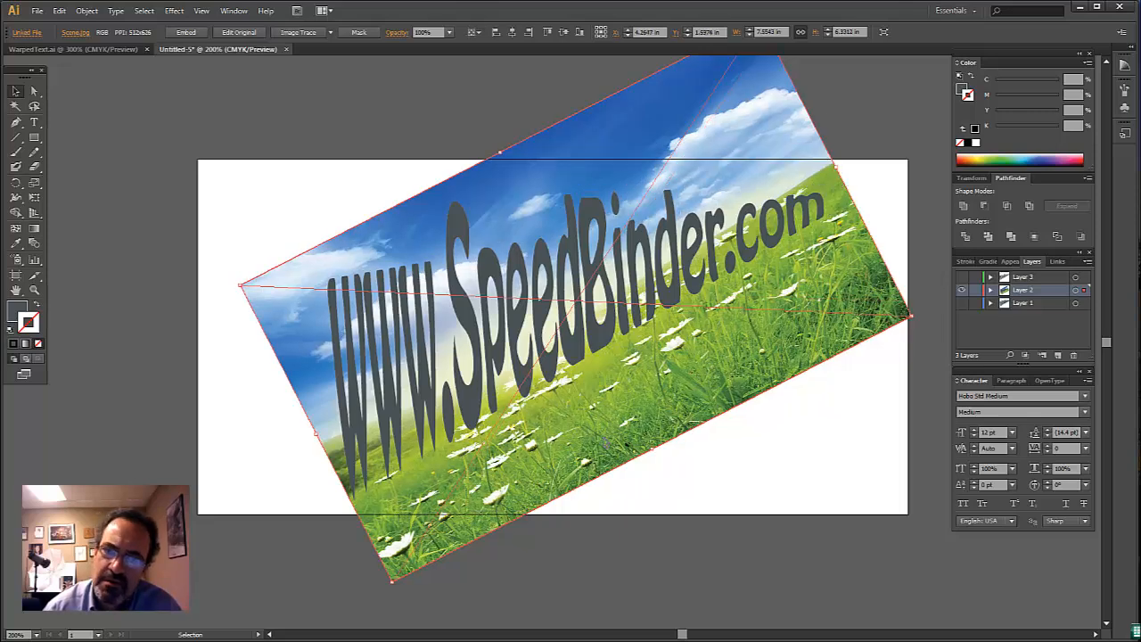
{"action": "left_click_drag", "start_coordinate": [606, 443], "coordinate": [594, 447]}
- Rotate the image slightly clockwise to fine-tune how the horizon crosses the lettering
{"action": "left_click", "coordinate": [20, 184]}
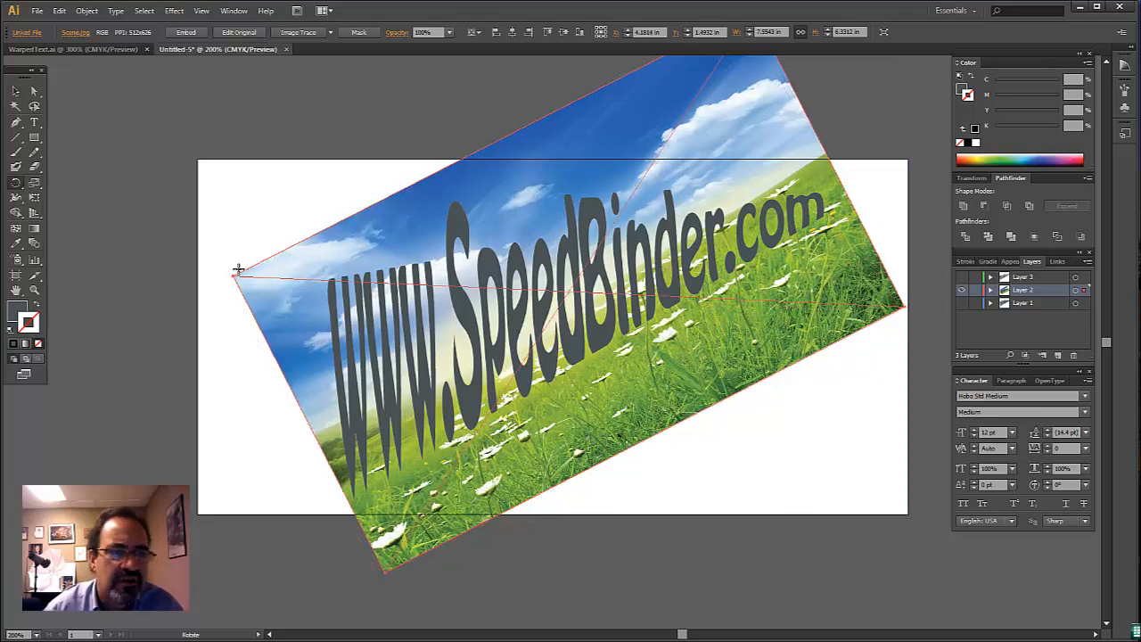
{"action": "left_click_drag", "start_coordinate": [808, 270], "coordinate": [826, 298]}
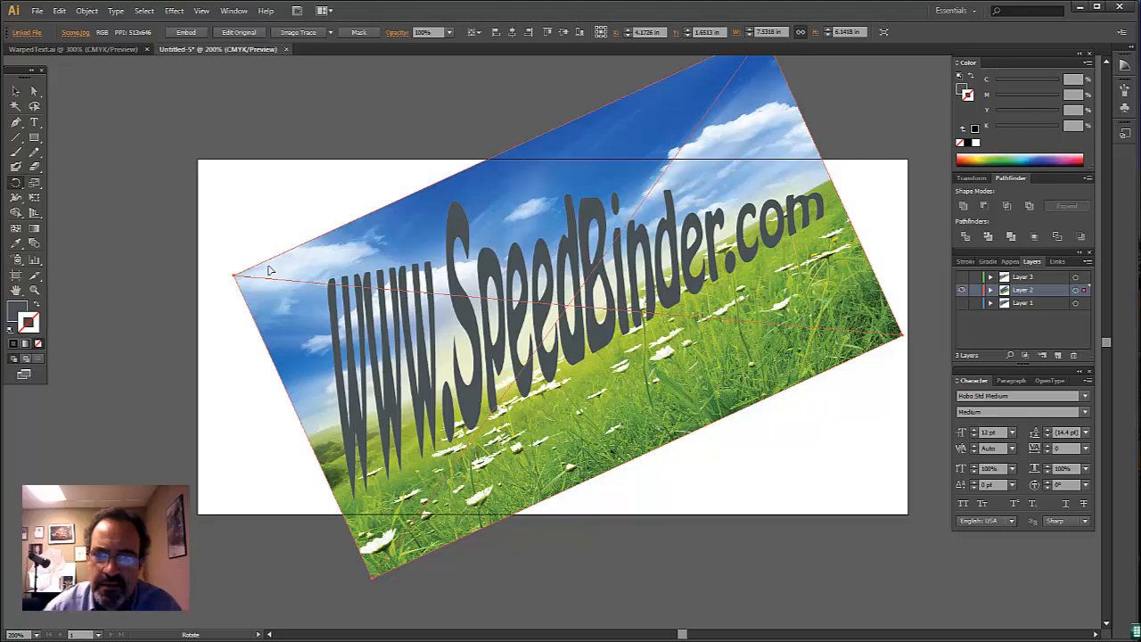
{"action": "left_click", "coordinate": [16, 91]}
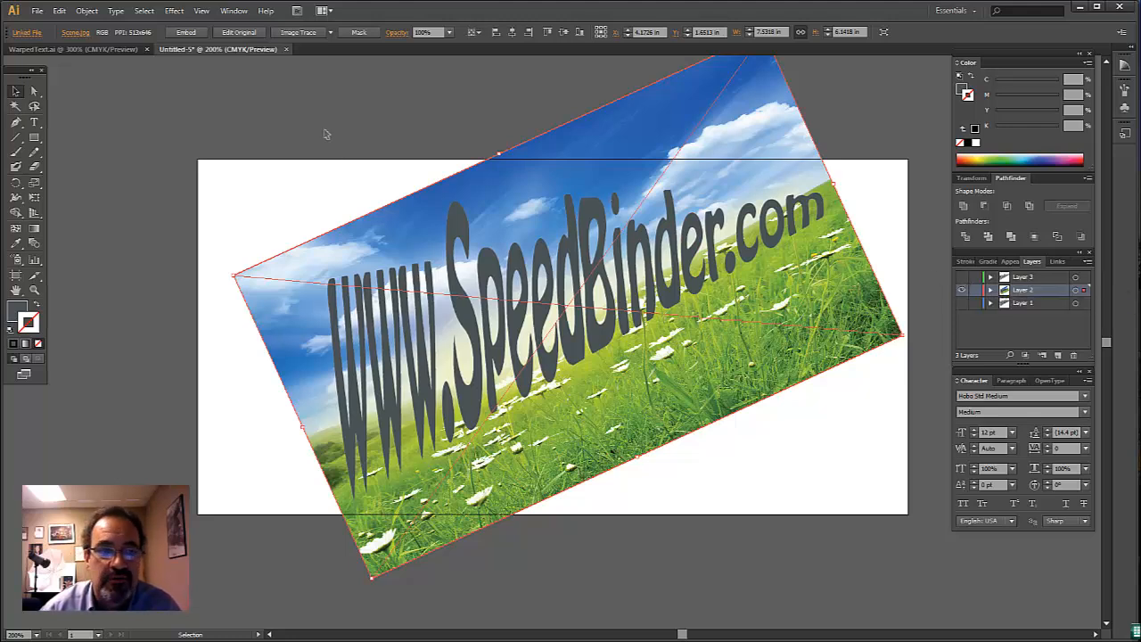
- Select the lettering together with the image and make a clipping mask from them
{"action": "left_click_drag", "start_coordinate": [326, 134], "coordinate": [768, 453]}
{"action": "right_click", "coordinate": [595, 314]}
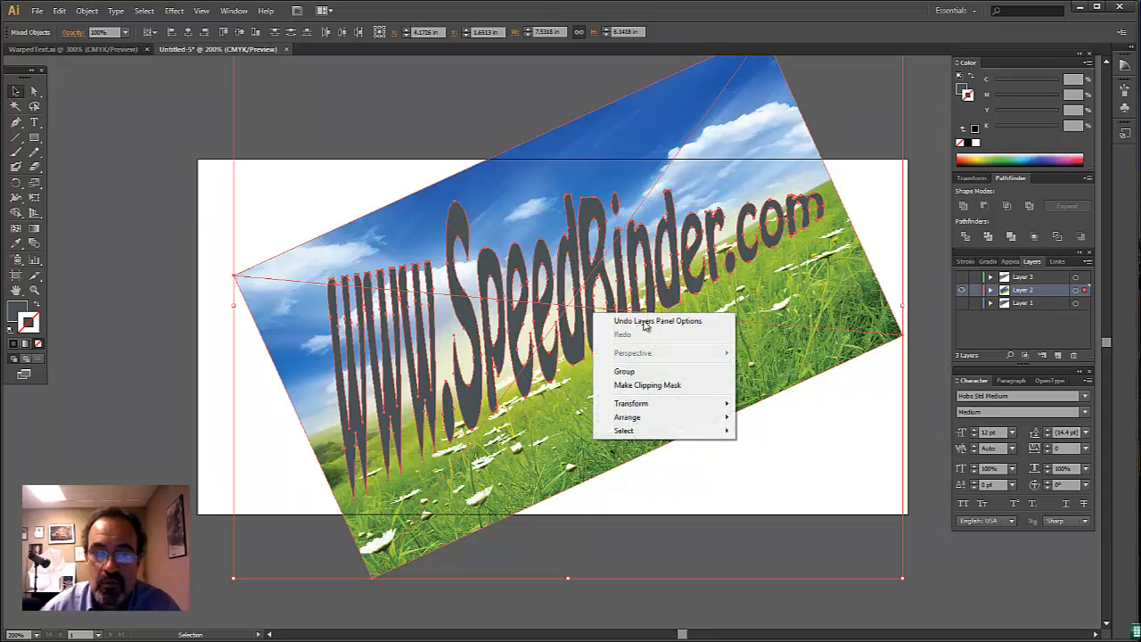
{"action": "left_click", "coordinate": [683, 385]}
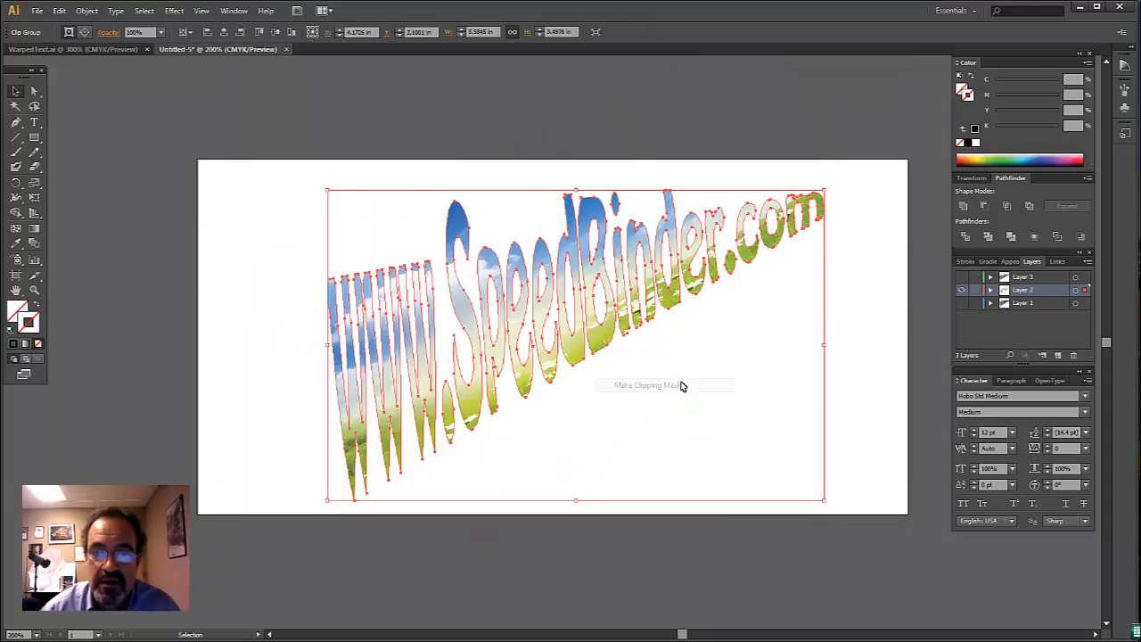
{"action": "left_click", "coordinate": [710, 138]}
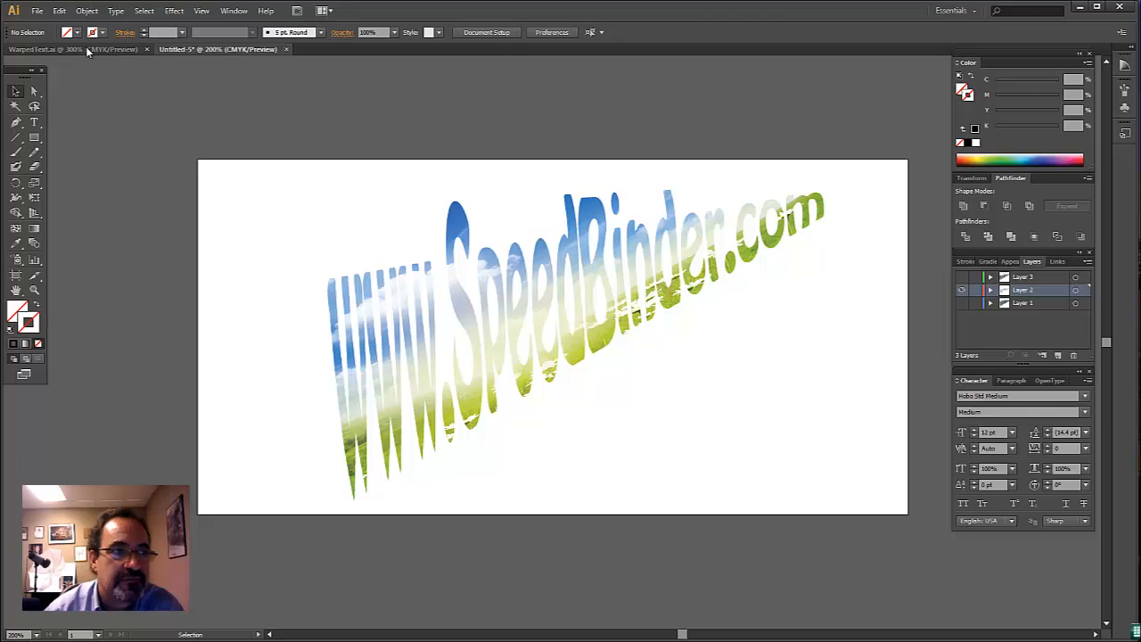
- Show Layer 1 and Layer 3 along with Layer 2, and lock Layers 1 and 2
{"action": "left_click", "coordinate": [962, 304]}
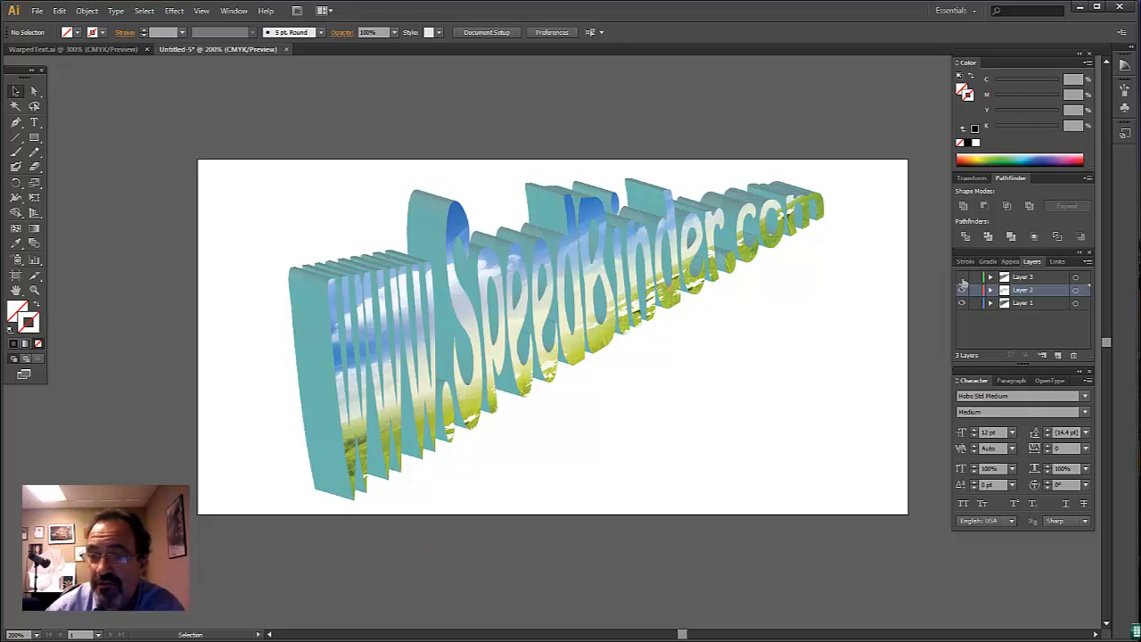
{"action": "left_click", "coordinate": [963, 278]}
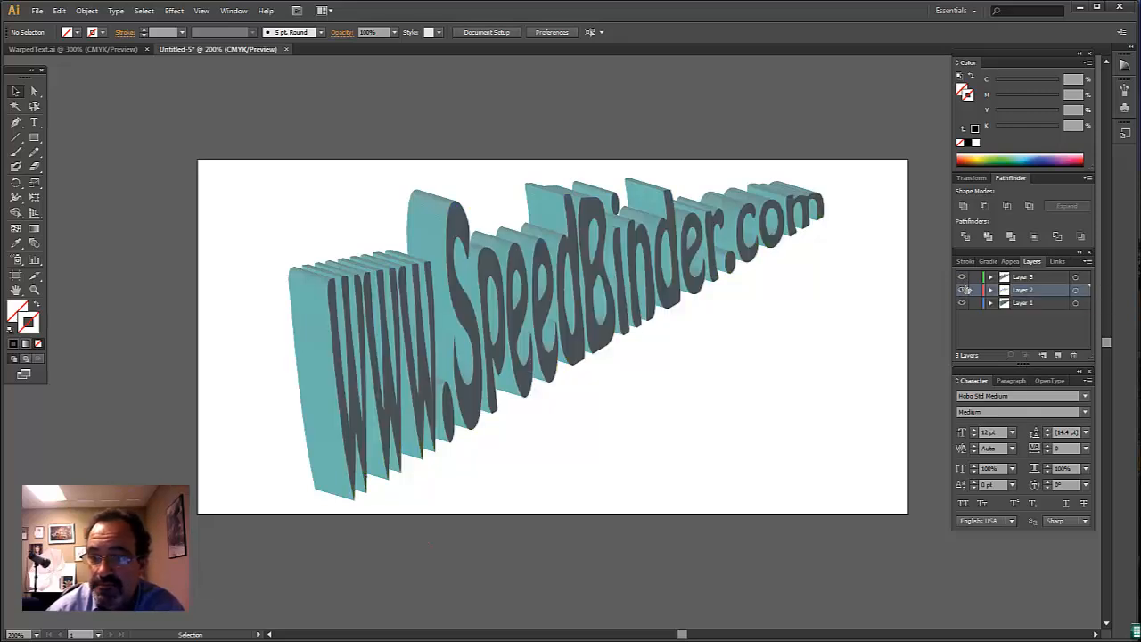
{"action": "left_click_drag", "start_coordinate": [976, 292], "coordinate": [975, 303]}
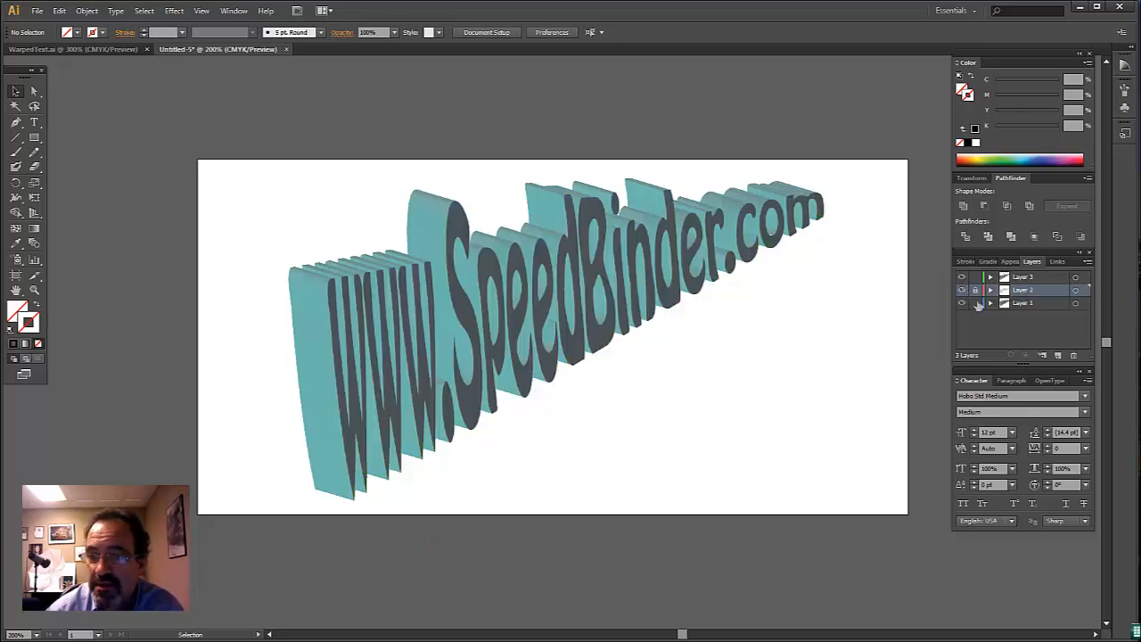
- Select the dark front lettering on Layer 3, remove its fill and give it a black stroke
{"action": "left_click", "coordinate": [673, 232]}
{"action": "left_click_drag", "start_coordinate": [237, 168], "coordinate": [861, 510]}
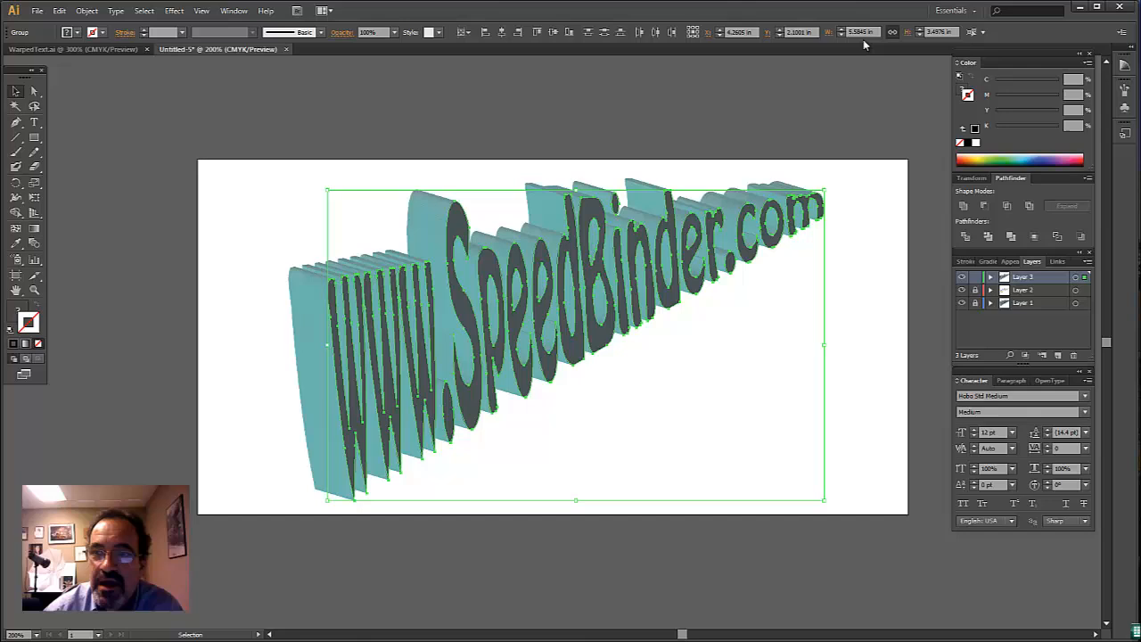
{"action": "left_click", "coordinate": [965, 90]}
{"action": "left_click", "coordinate": [960, 146]}
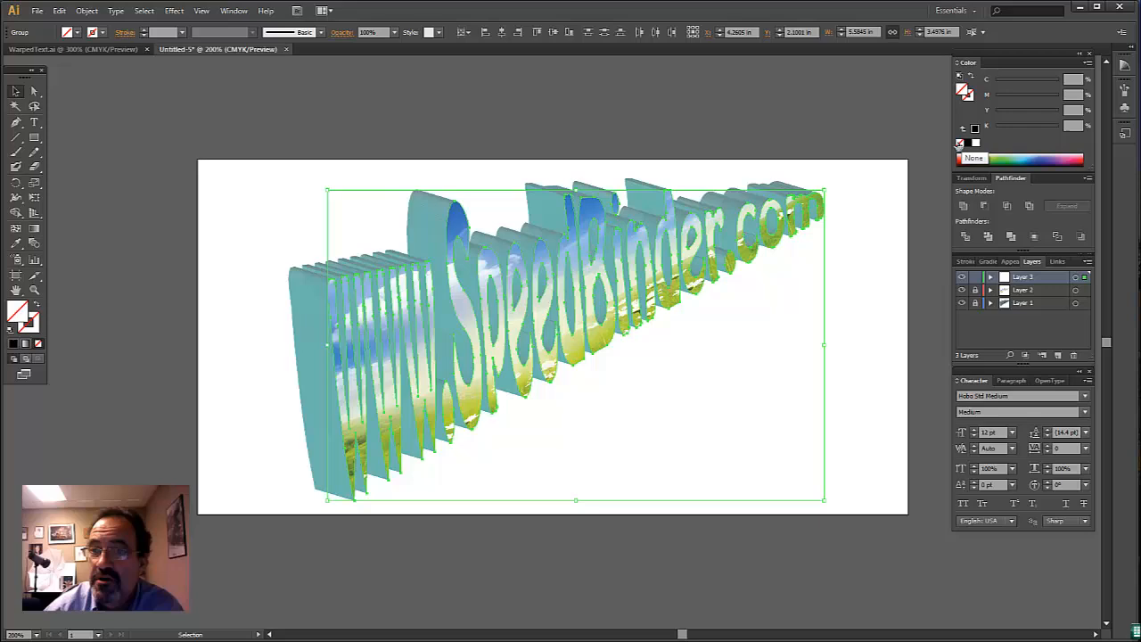
{"action": "left_click", "coordinate": [971, 98]}
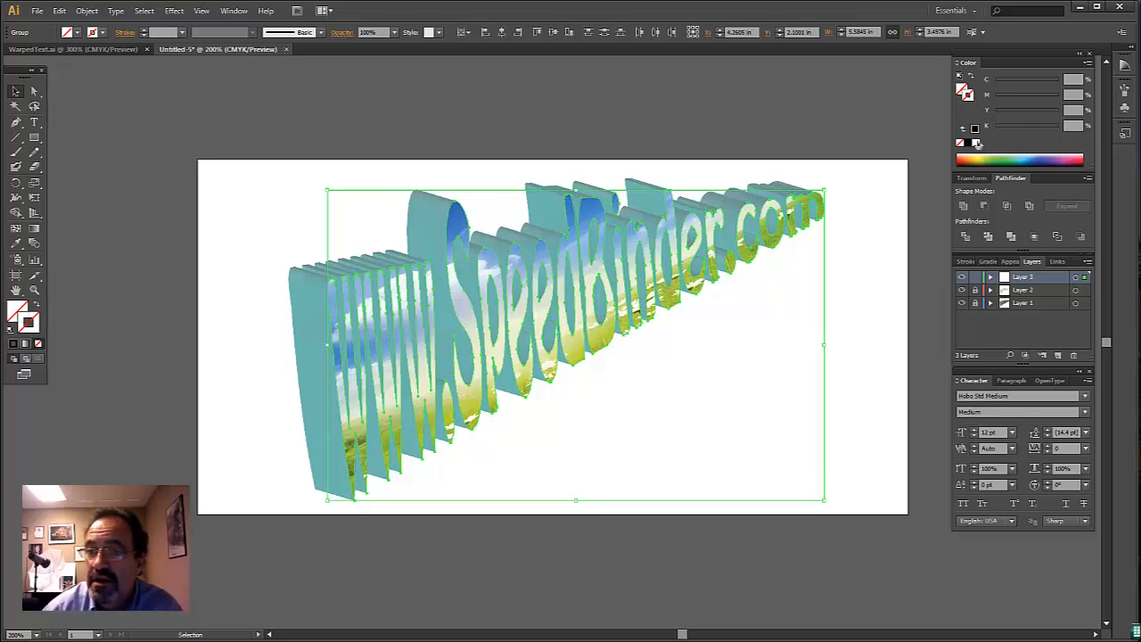
{"action": "left_click", "coordinate": [974, 143]}
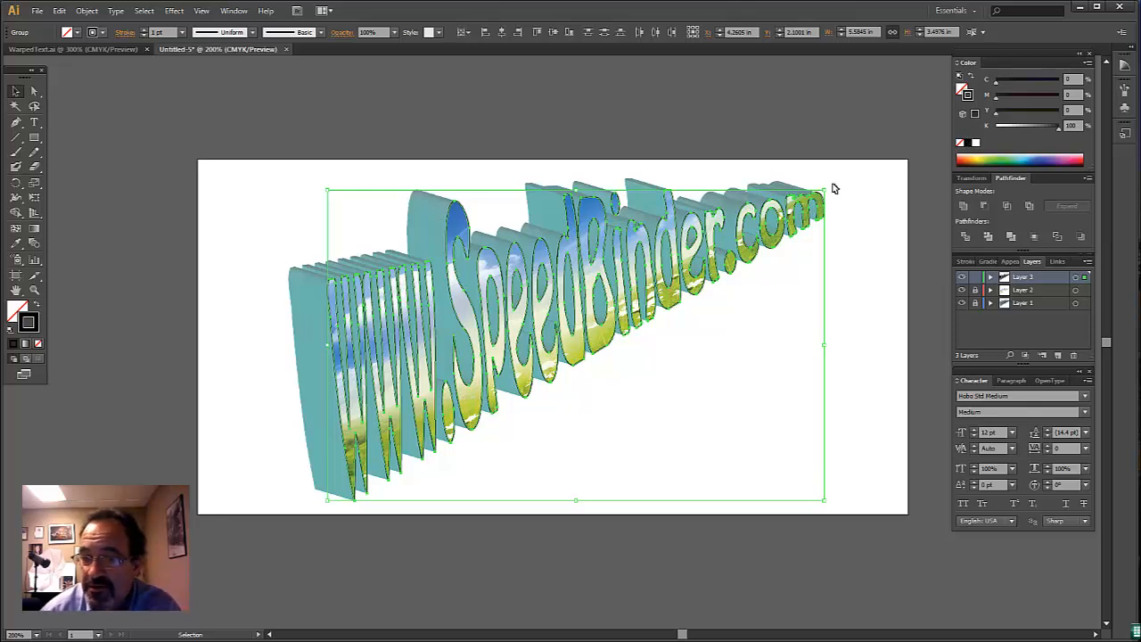
{"action": "left_click", "coordinate": [852, 123]}
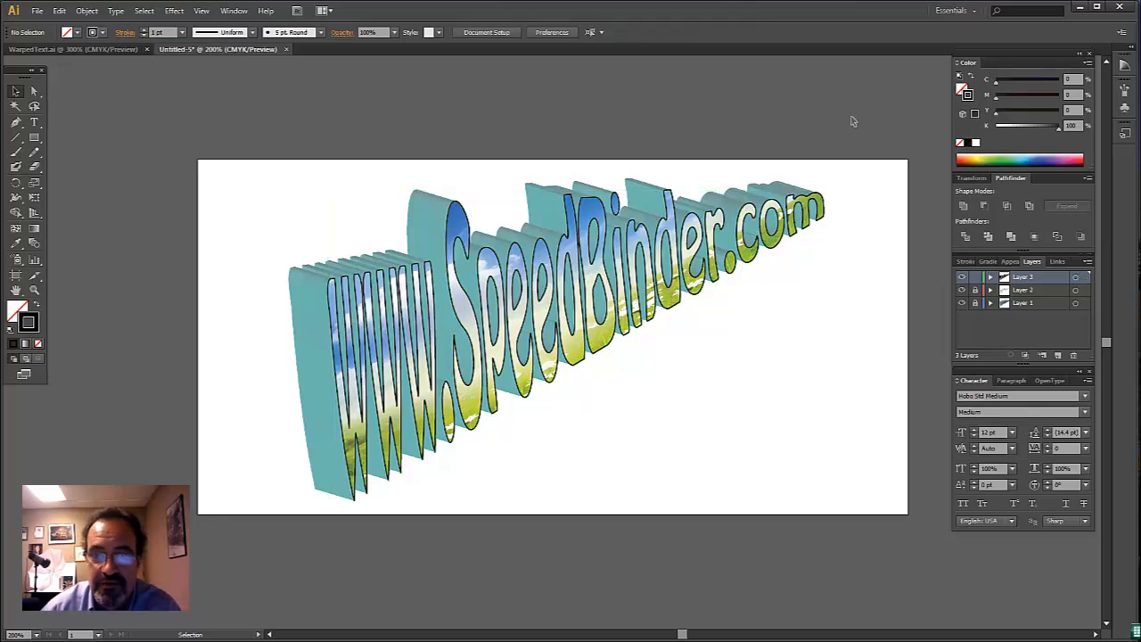
- Recolor the front lettering's outline dark blue with C 86.27, M 76, Y 0 and K 19
{"action": "left_click_drag", "start_coordinate": [230, 152], "coordinate": [899, 504]}
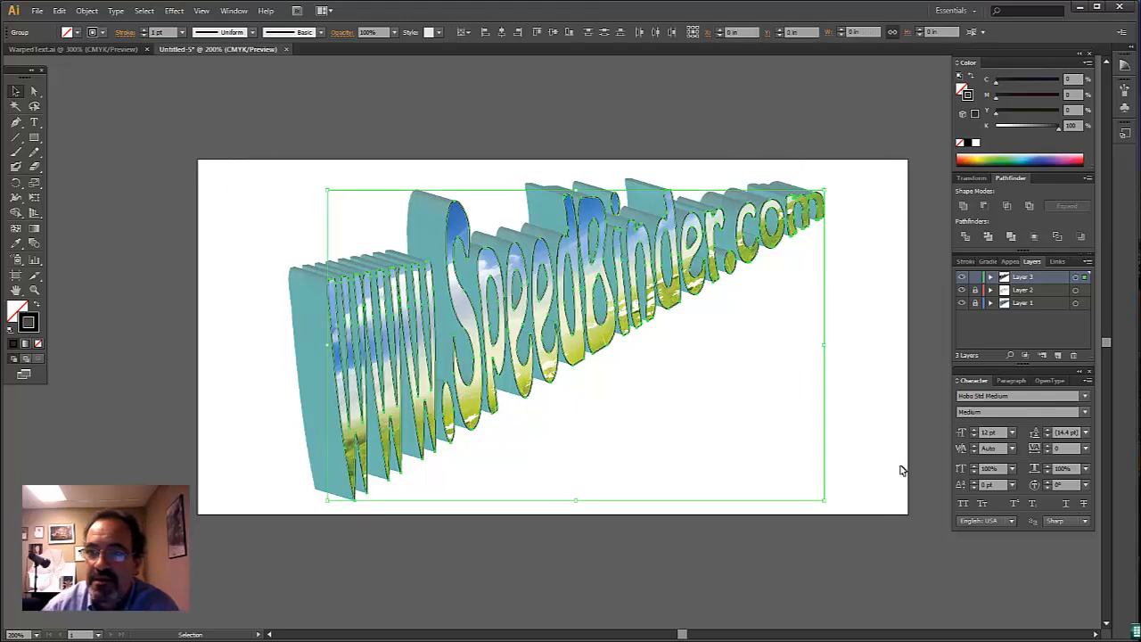
{"action": "left_click", "coordinate": [1016, 159]}
{"action": "left_click", "coordinate": [1025, 157]}
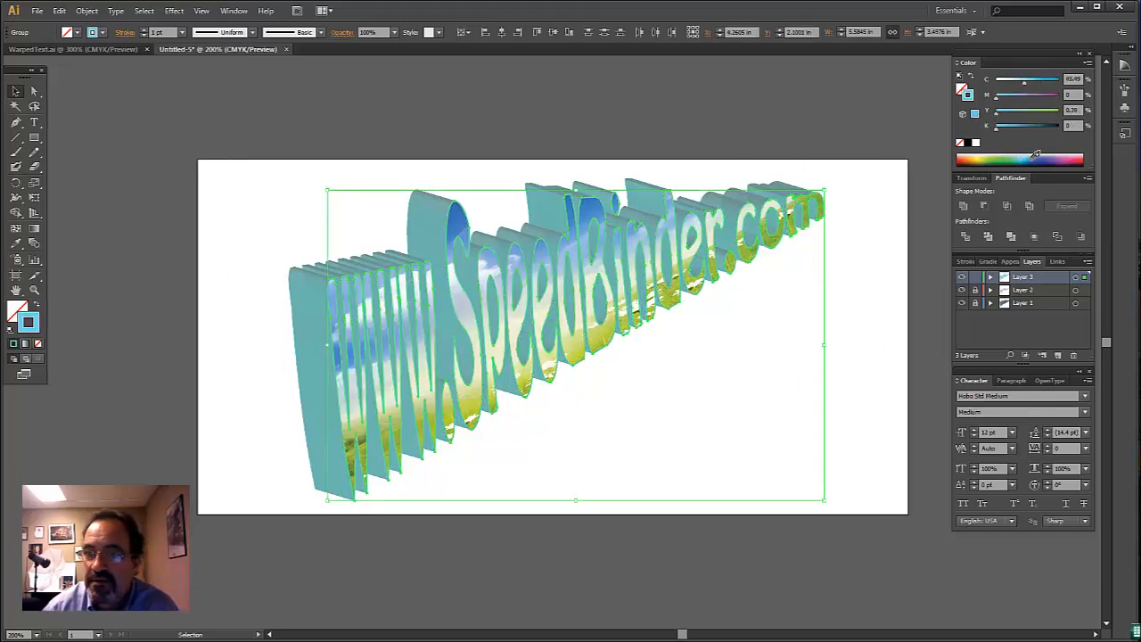
{"action": "left_click", "coordinate": [1031, 159]}
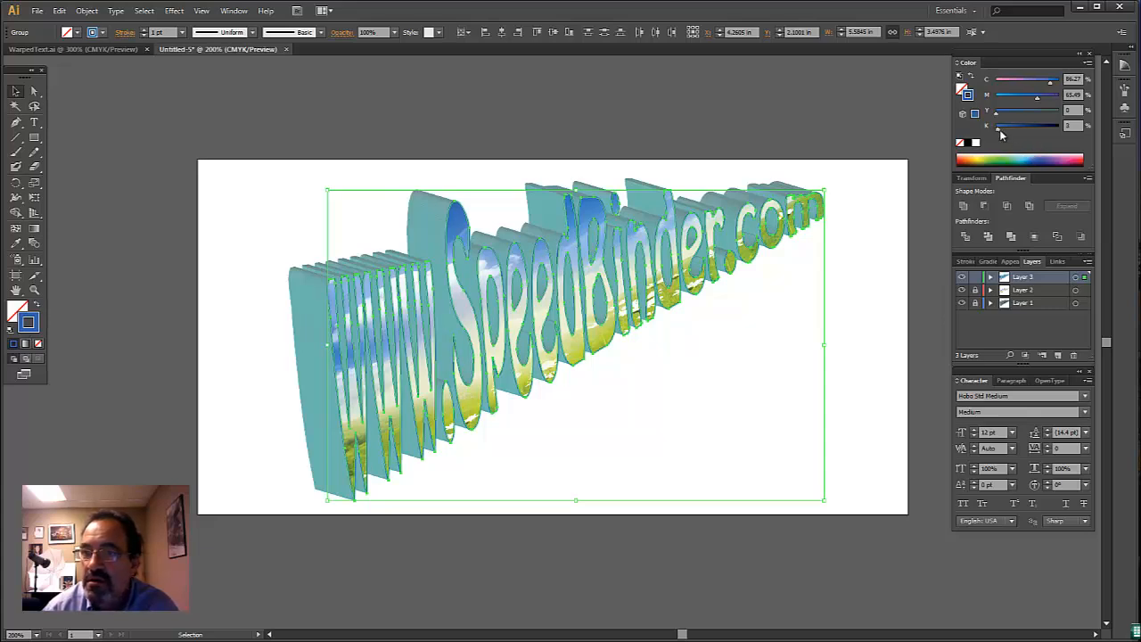
{"action": "left_click_drag", "start_coordinate": [999, 132], "coordinate": [1046, 103]}
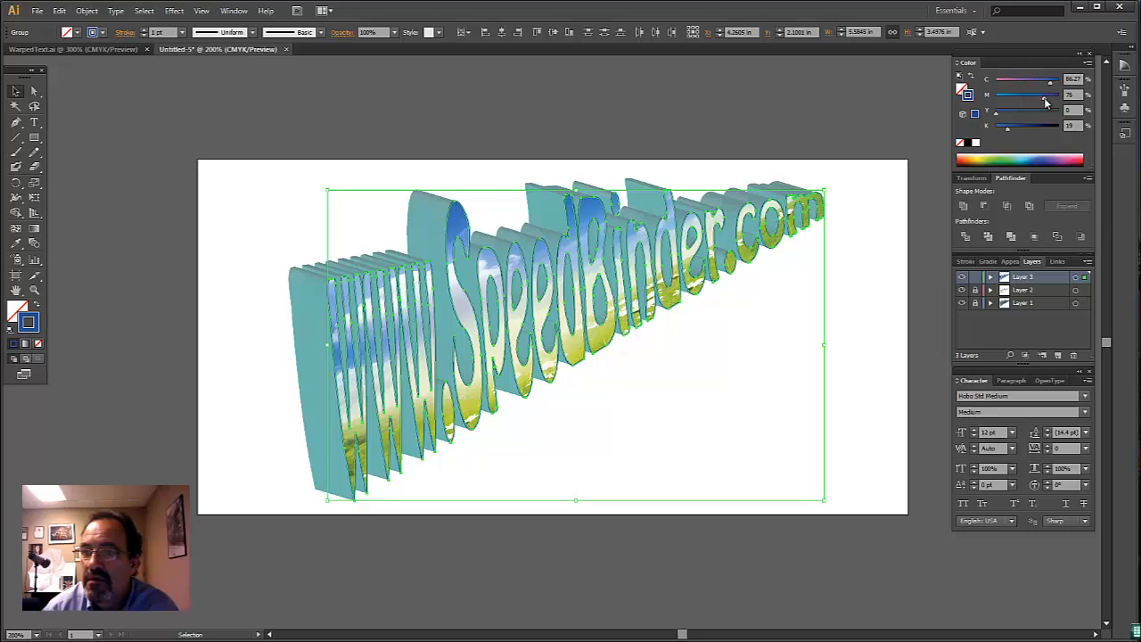
{"action": "left_click", "coordinate": [864, 127]}
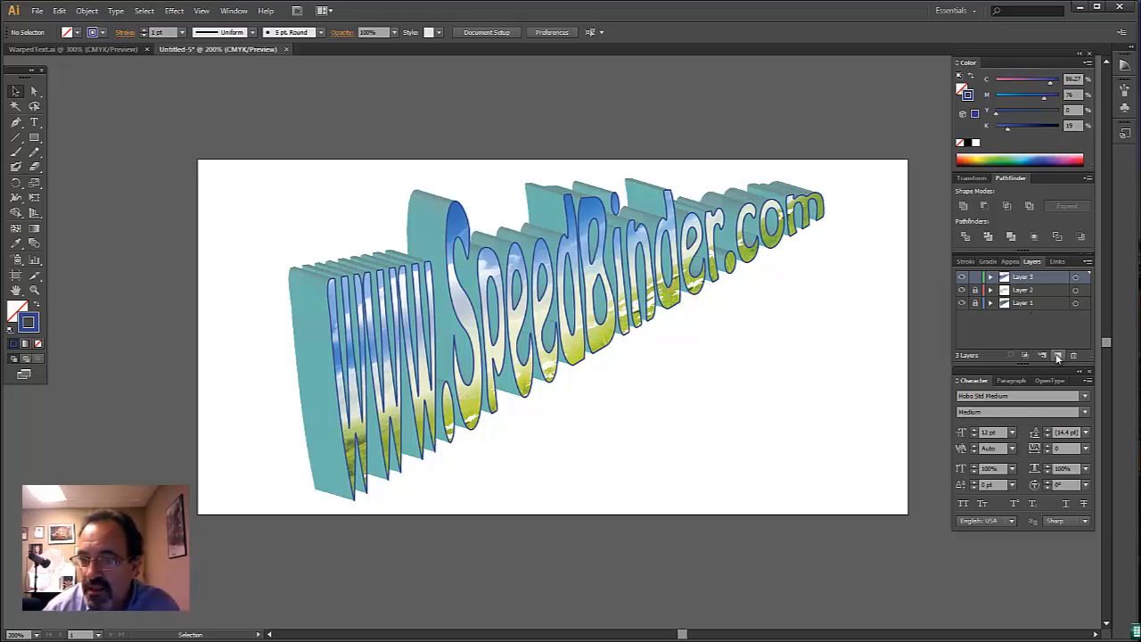
- Add a new layer beneath all the others and draw a rectangle on it about 8.69 by 5.08 in, extending past the artboard
{"action": "left_click", "coordinate": [1058, 355]}
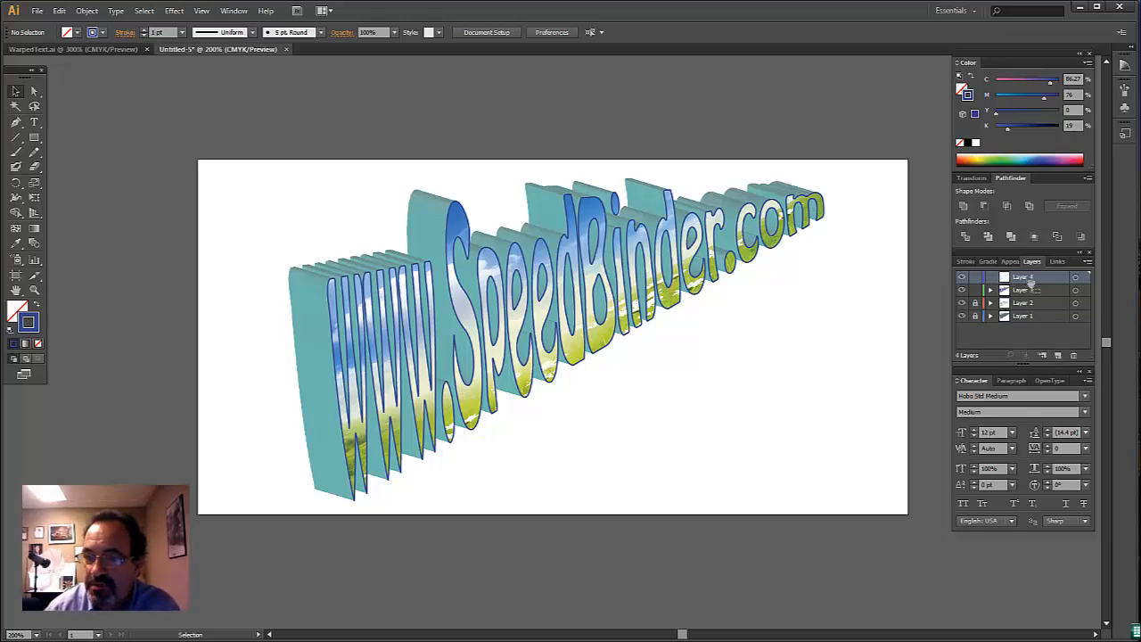
{"action": "left_click_drag", "start_coordinate": [1031, 286], "coordinate": [1031, 334]}
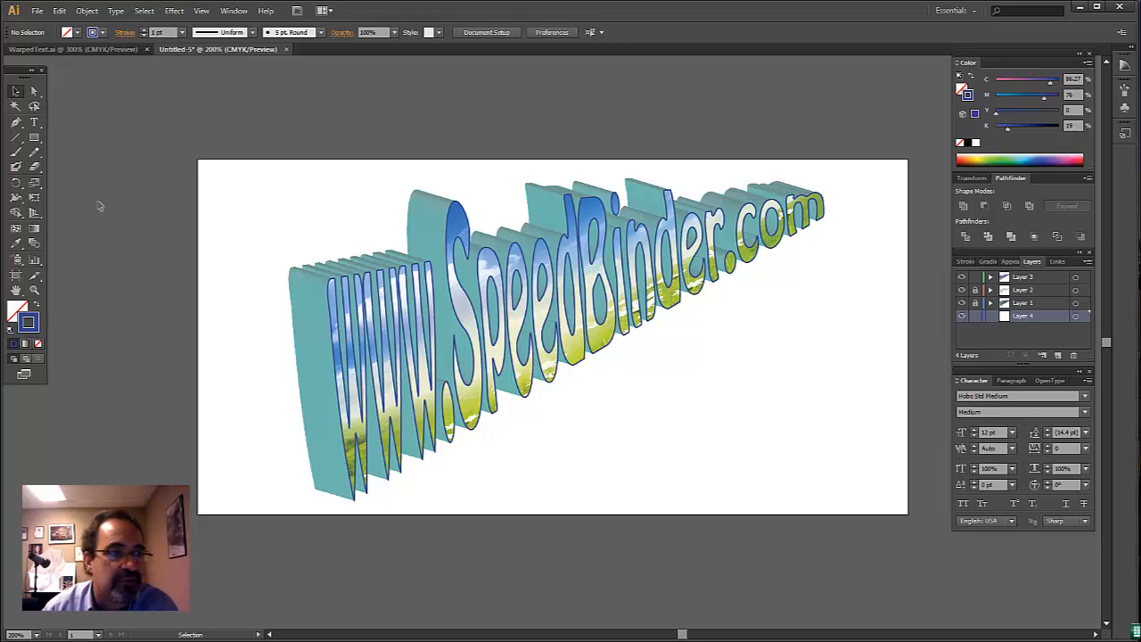
{"action": "left_click", "coordinate": [34, 138]}
{"action": "left_click_drag", "start_coordinate": [161, 128], "coordinate": [930, 572]}
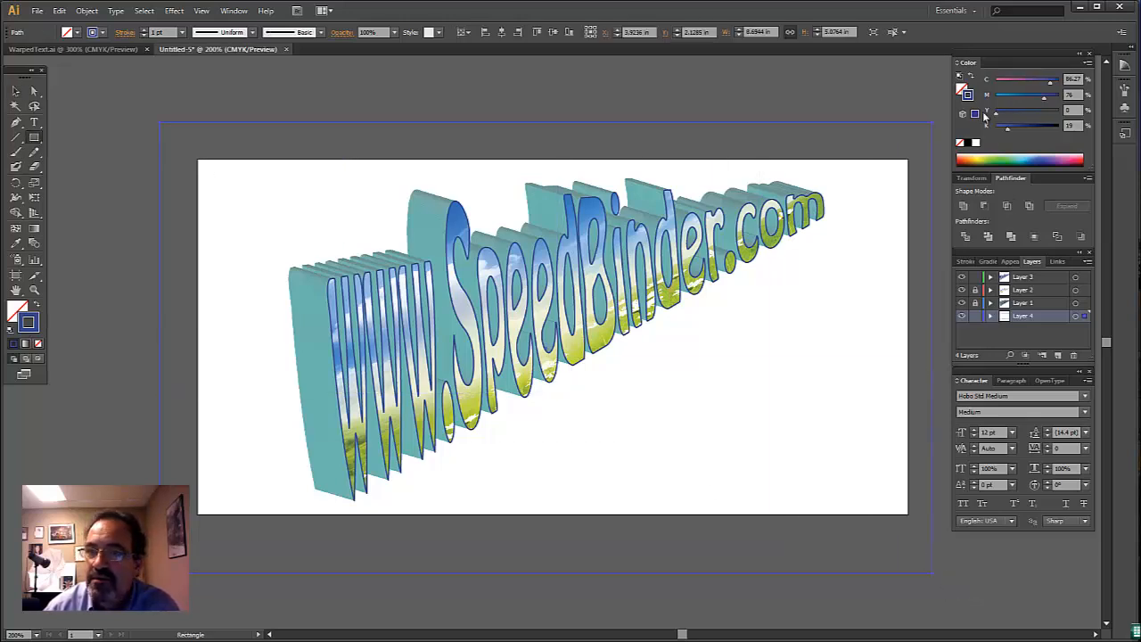
- Set the background rectangle's stroke and fill to black and deselect it
{"action": "left_click", "coordinate": [968, 143]}
{"action": "left_click", "coordinate": [963, 90]}
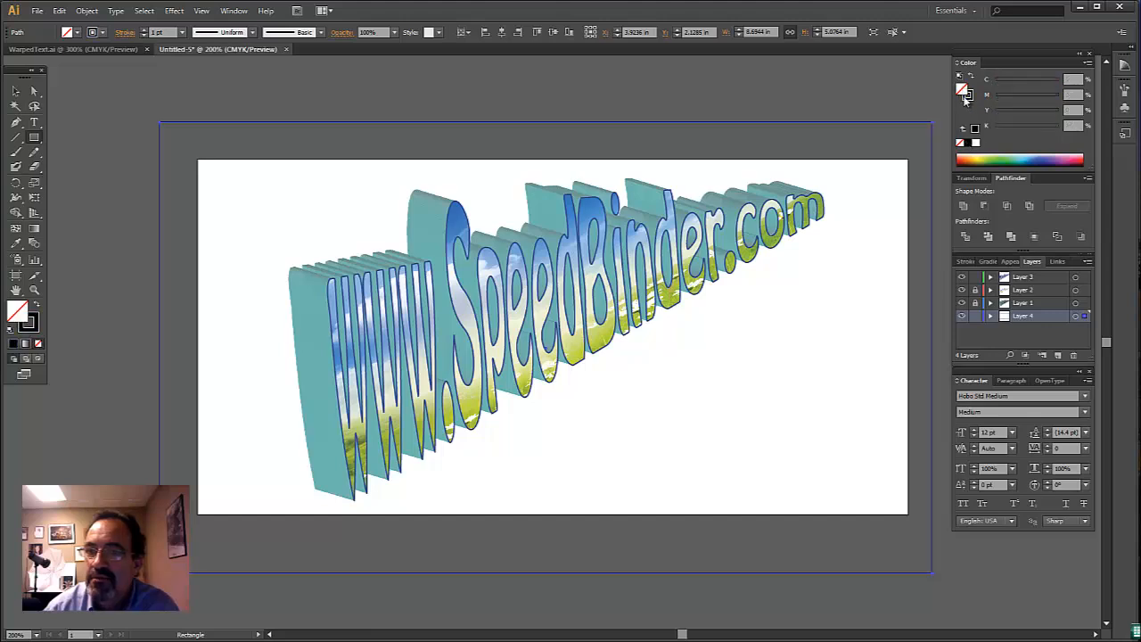
{"action": "left_click", "coordinate": [968, 142]}
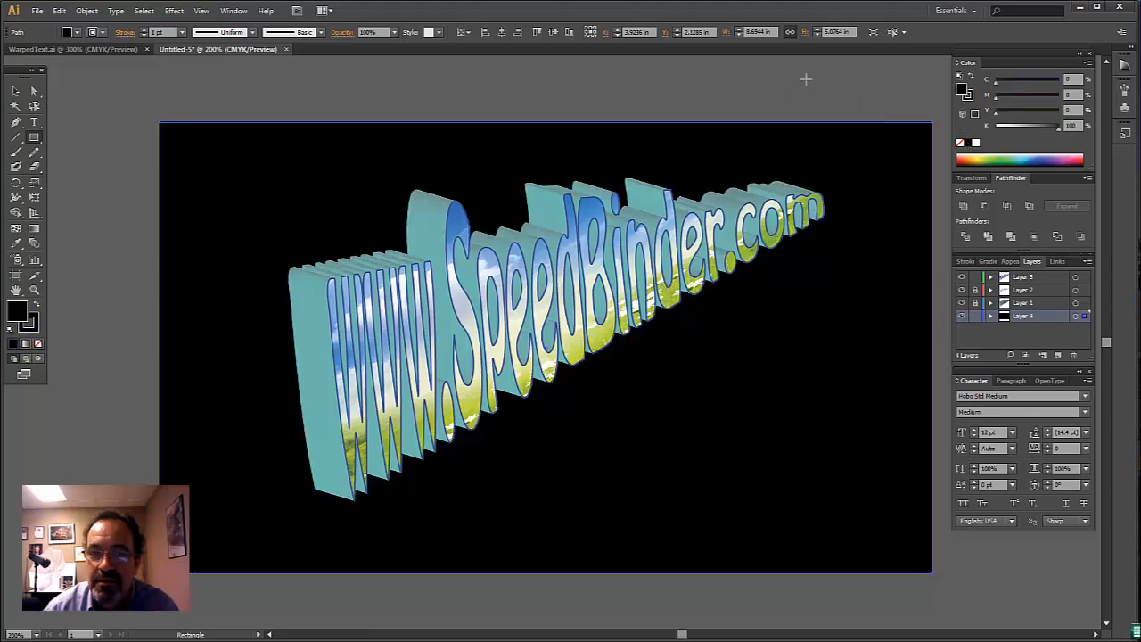
{"action": "left_click", "coordinate": [15, 91]}
{"action": "left_click", "coordinate": [111, 90]}
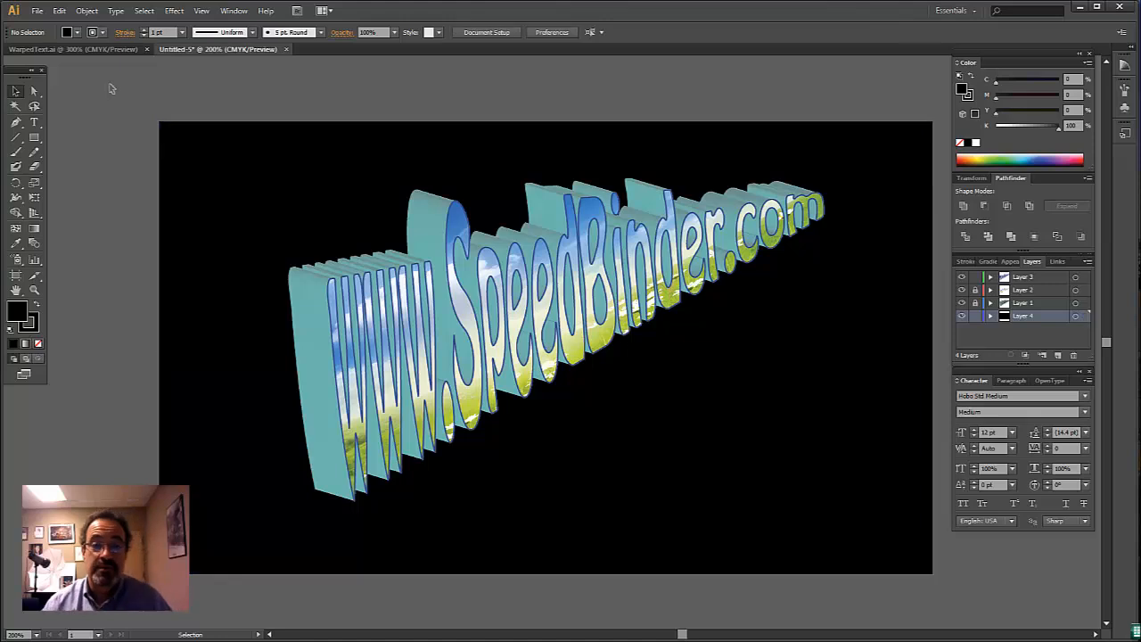